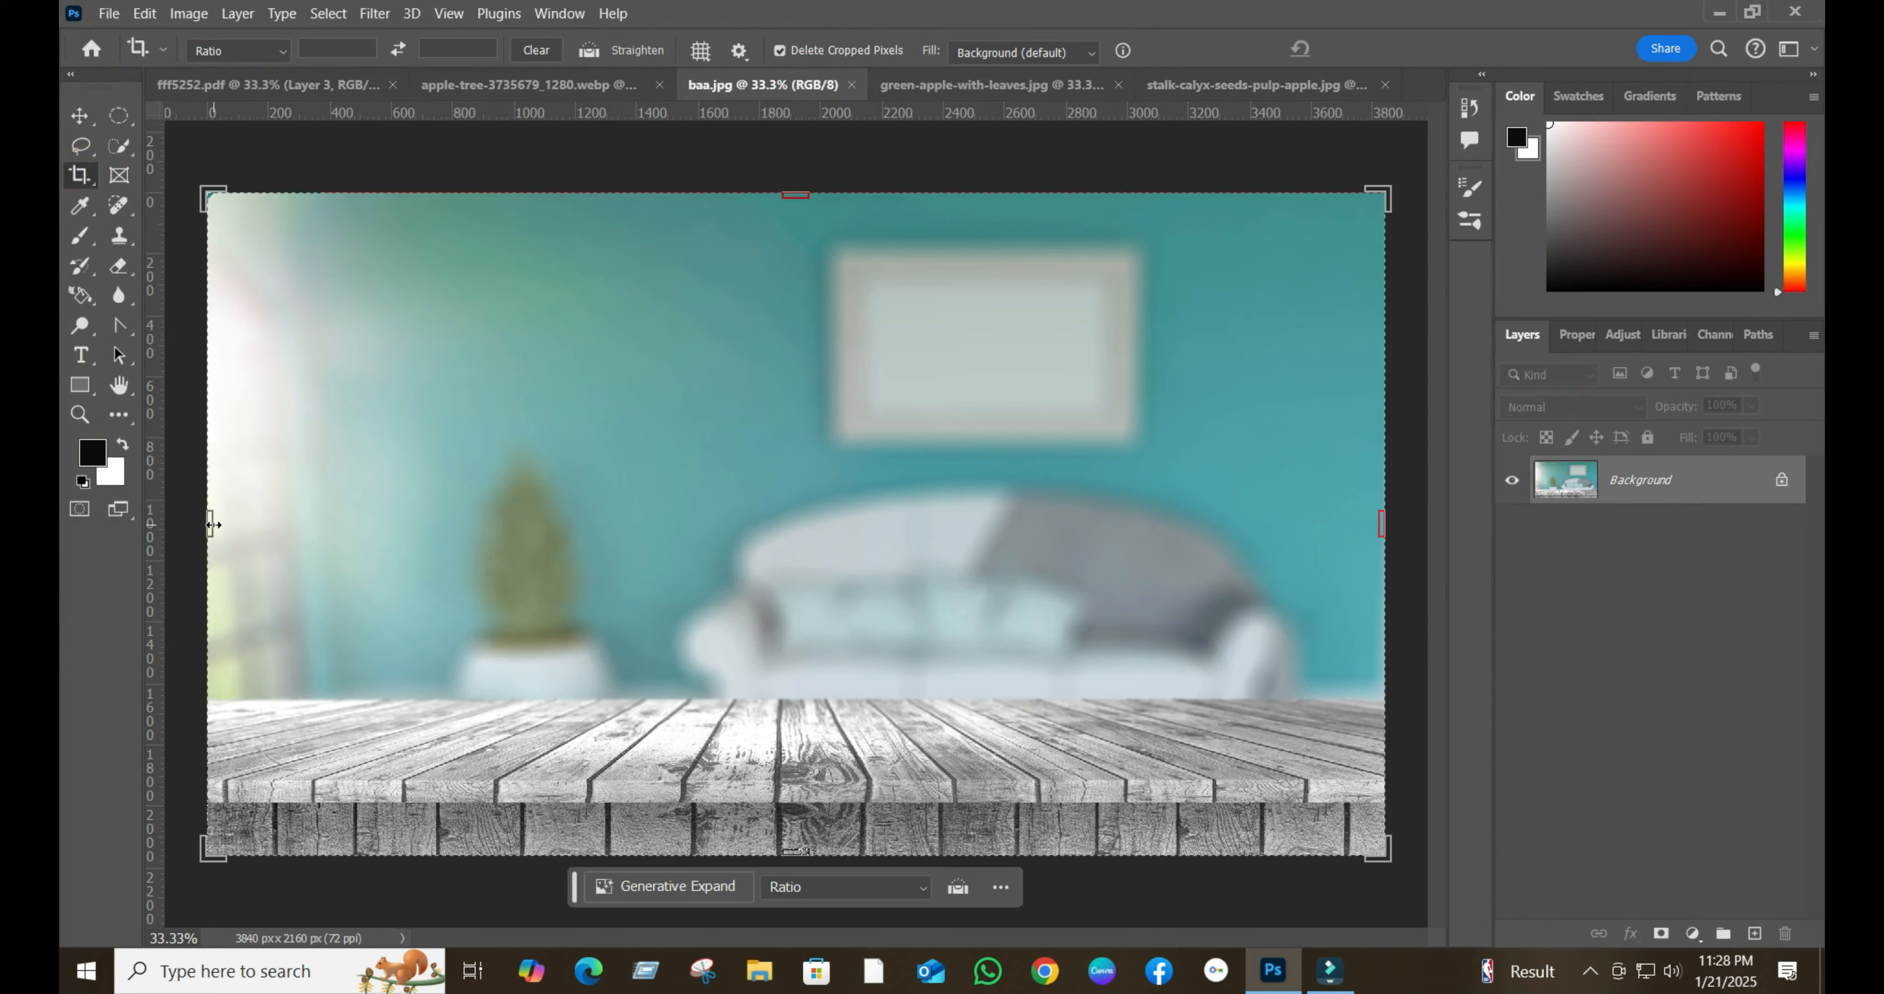
- Crop both sides of the room photo to 2586 × 2160 px and unlock its background layer
{"action": "left_click_drag", "start_coordinate": [213, 524], "coordinate": [330, 520]}
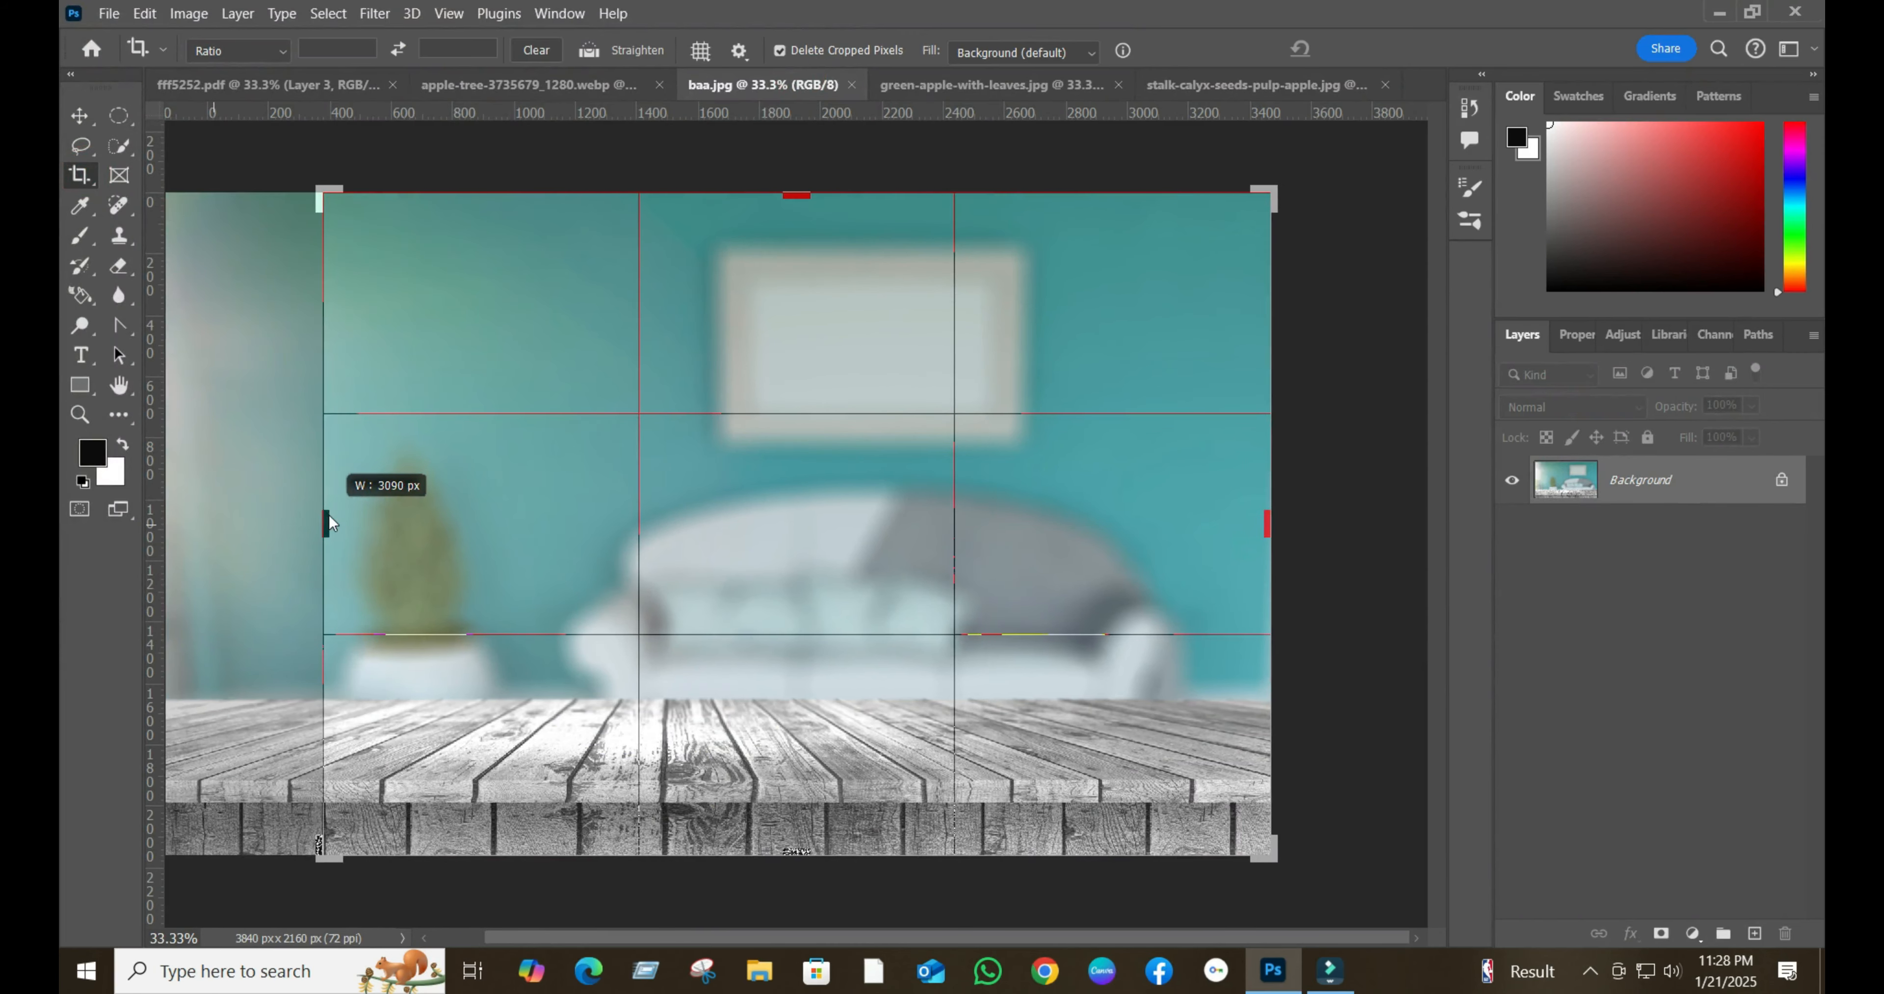
{"action": "left_click_drag", "start_coordinate": [1345, 524], "coordinate": [1188, 545]}
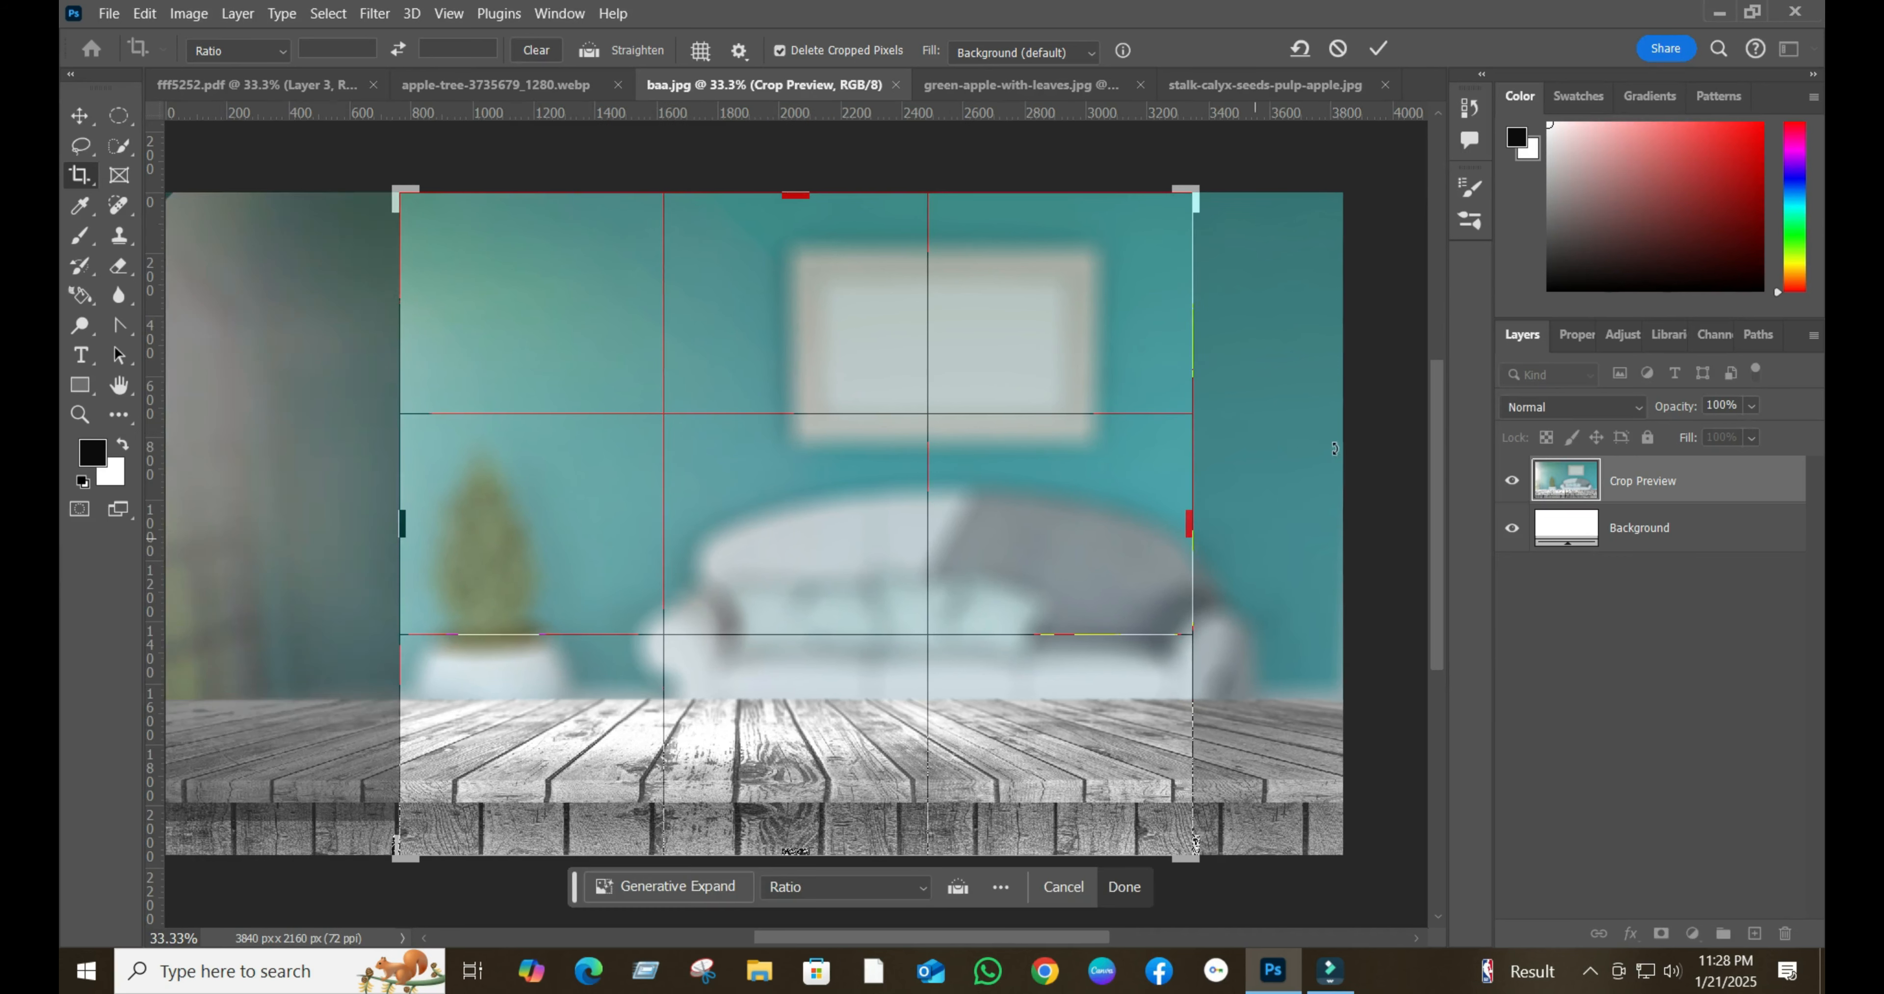
{"action": "left_click", "coordinate": [1377, 50]}
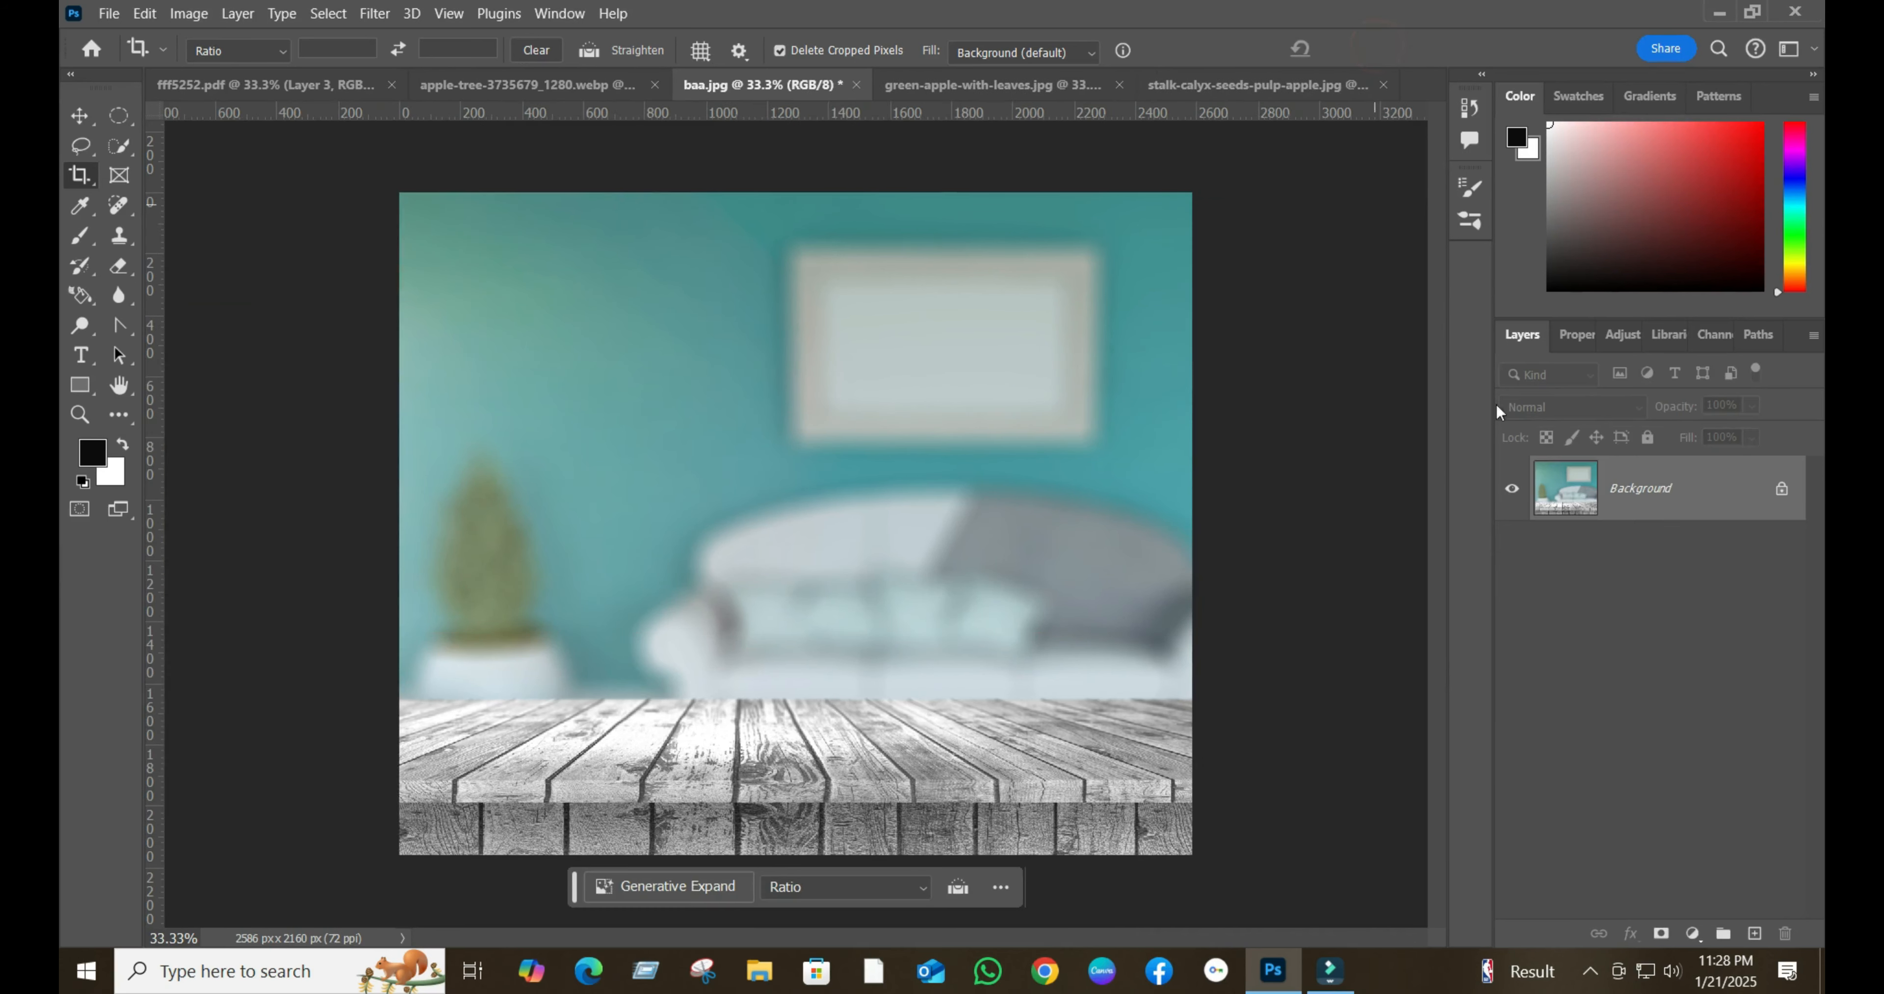
{"action": "left_click", "coordinate": [1783, 489]}
- Switch to the green-apple-with-leaves.jpg document and activate the Move tool
{"action": "left_click", "coordinate": [559, 85]}
{"action": "left_click", "coordinate": [823, 84]}
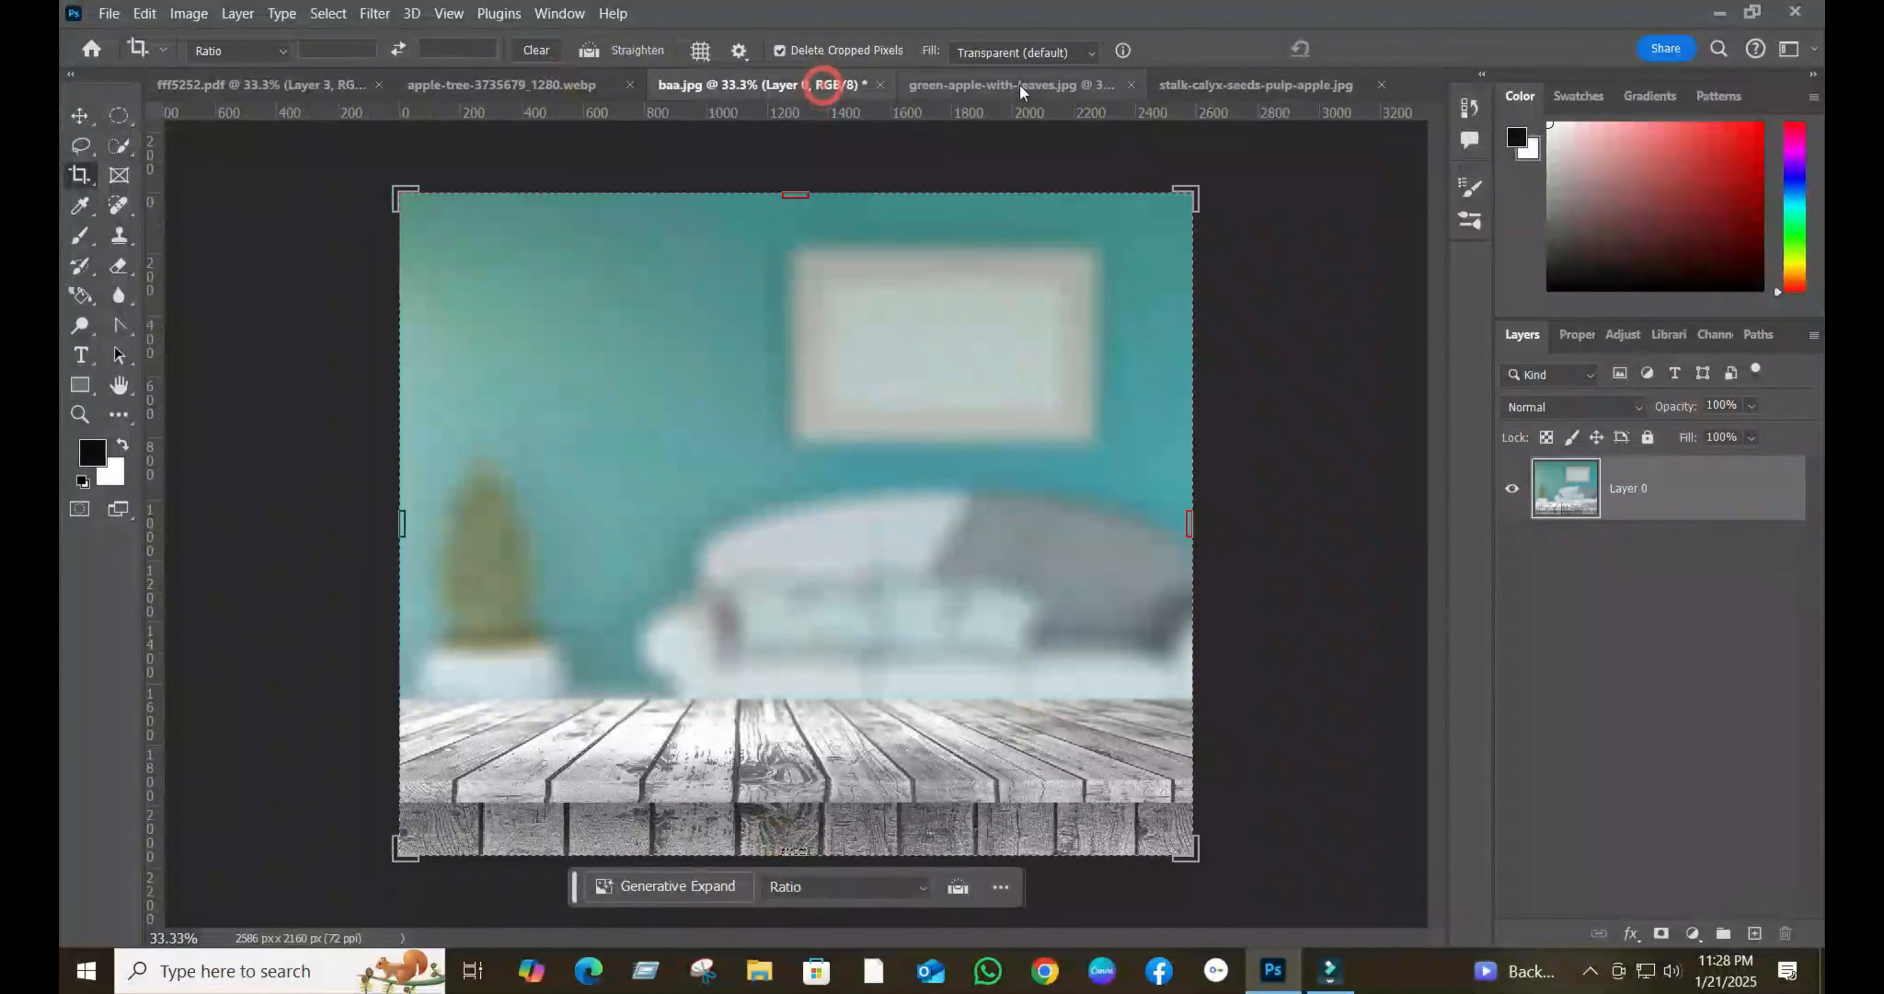
{"action": "left_click", "coordinate": [1017, 85]}
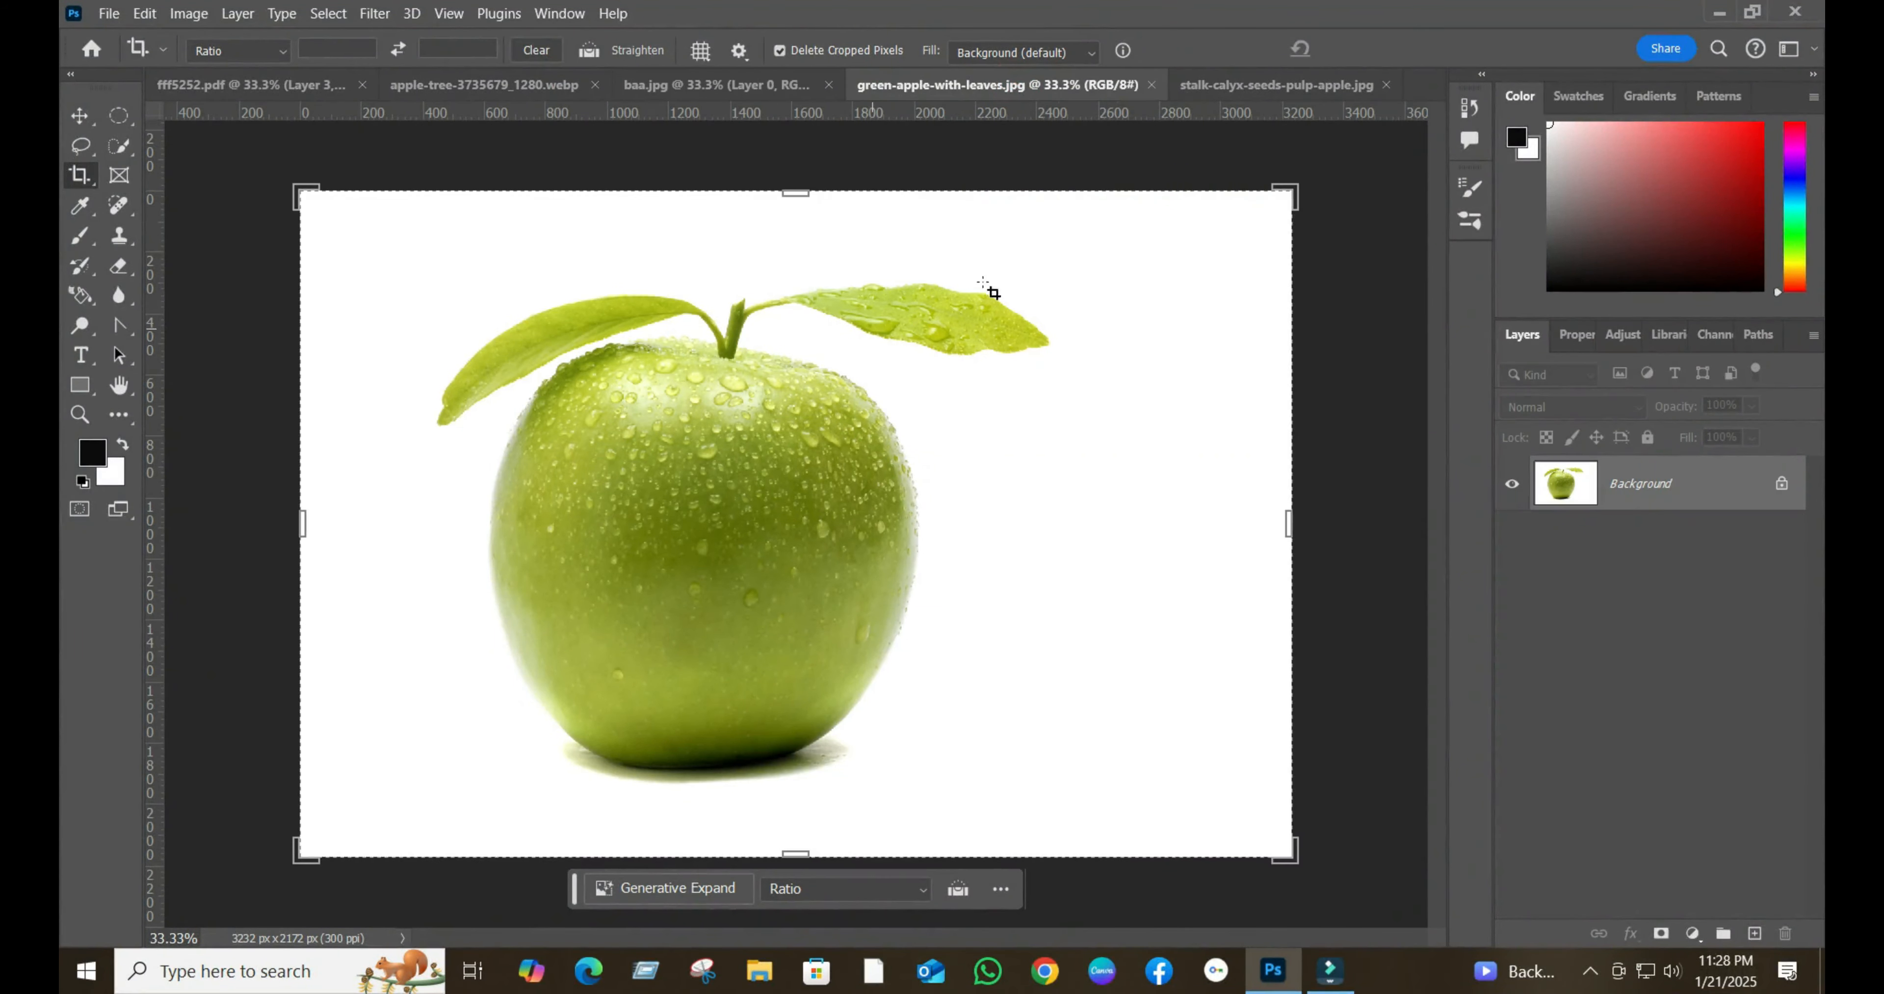
{"action": "left_click", "coordinate": [77, 118]}
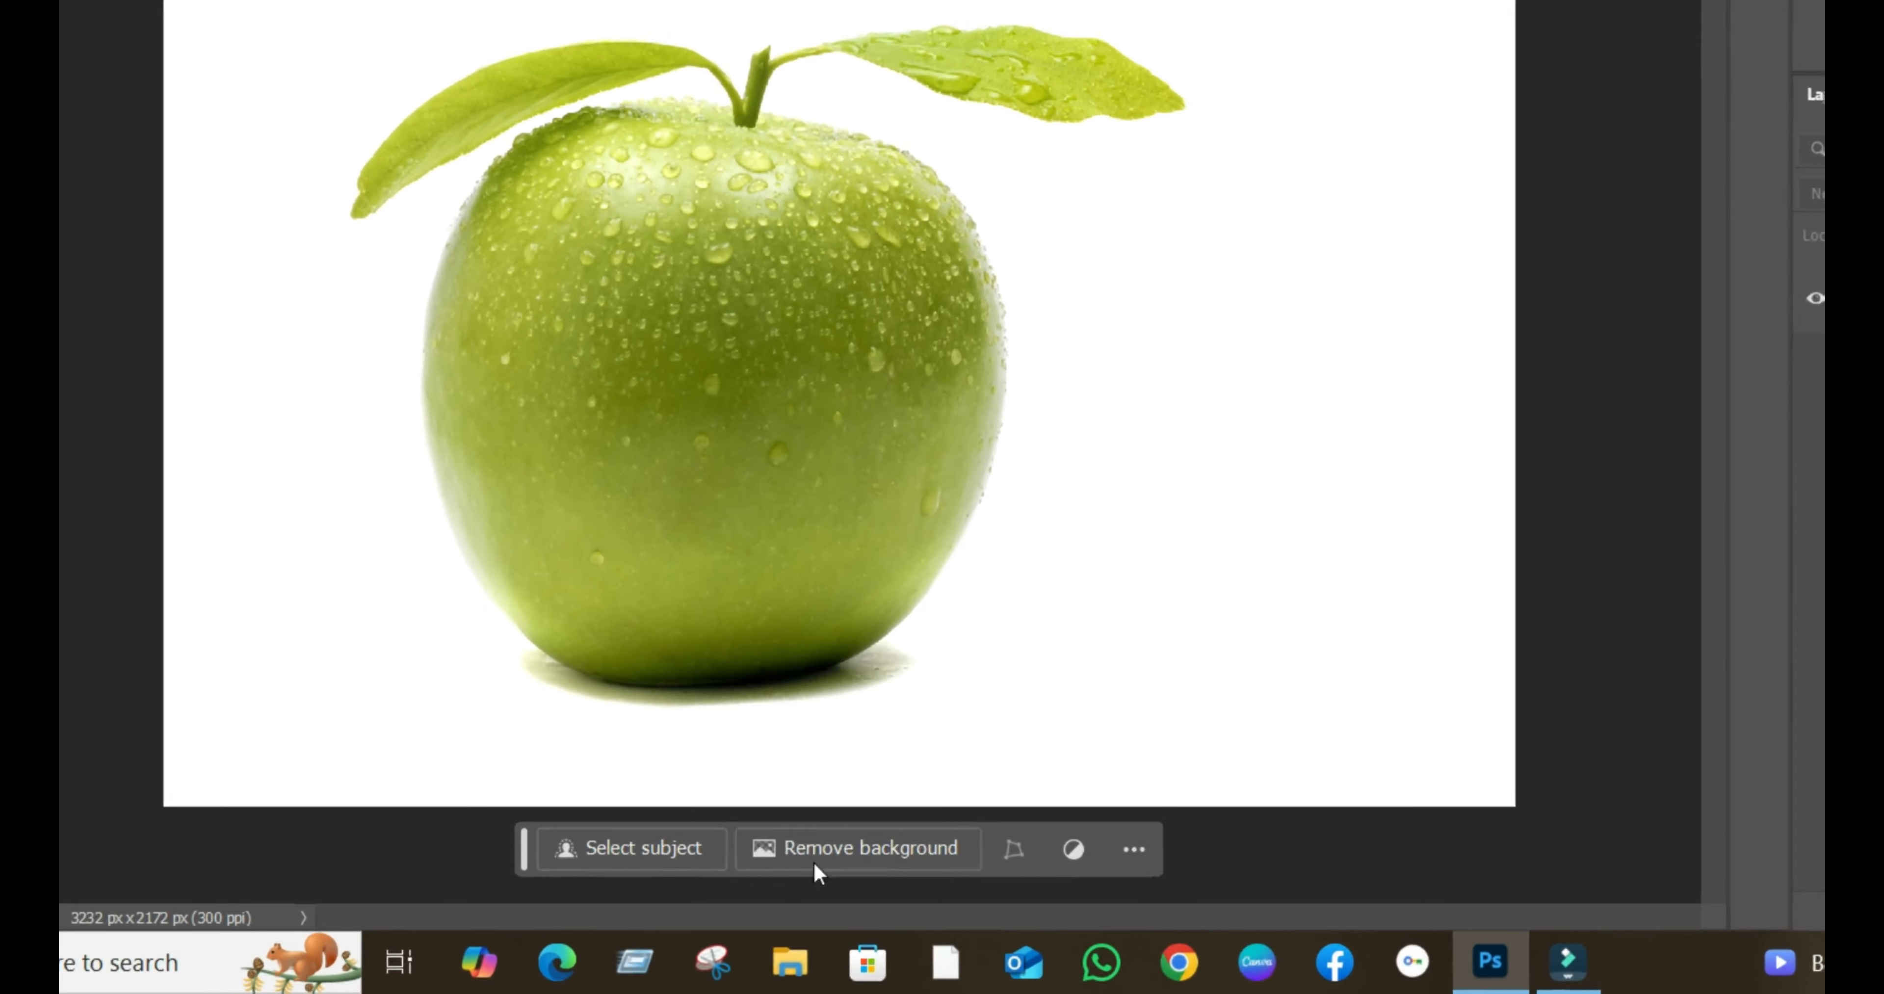
- Try removing the white background from the locked apple layer, and undo the removal
{"action": "left_click", "coordinate": [814, 860]}
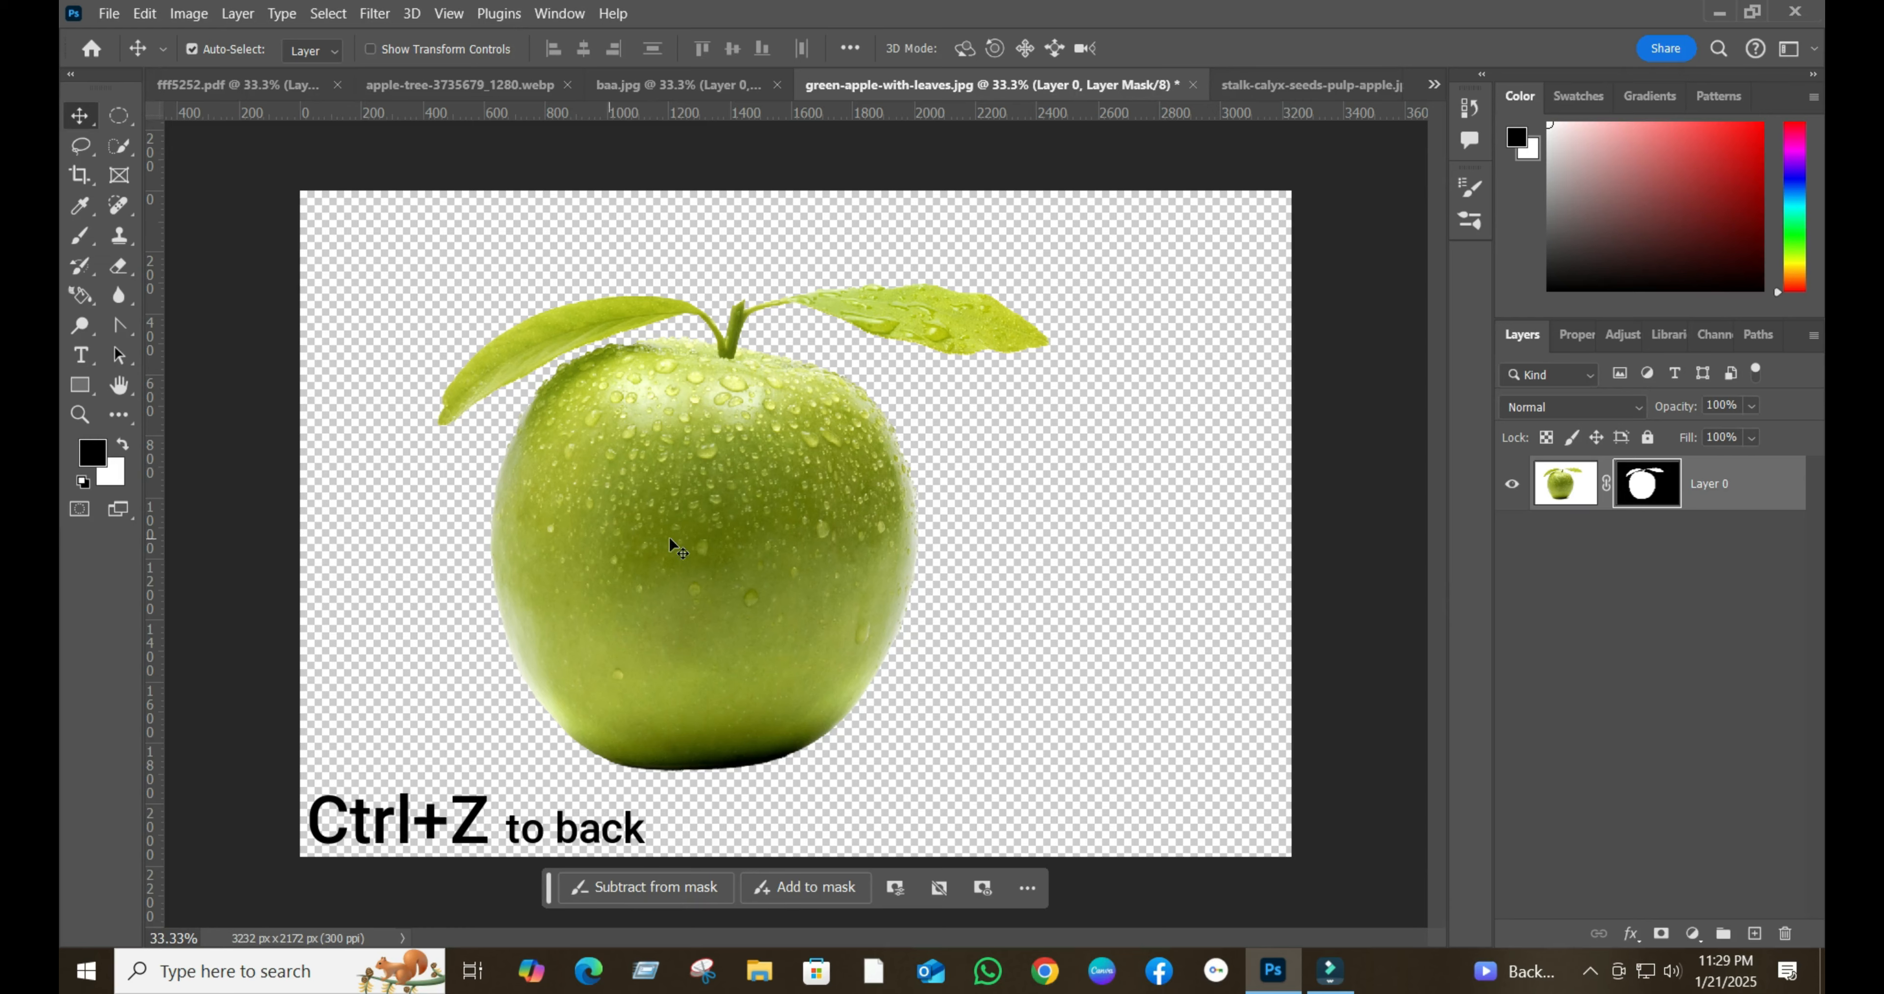
{"action": "key", "text": "ctrl+z"}
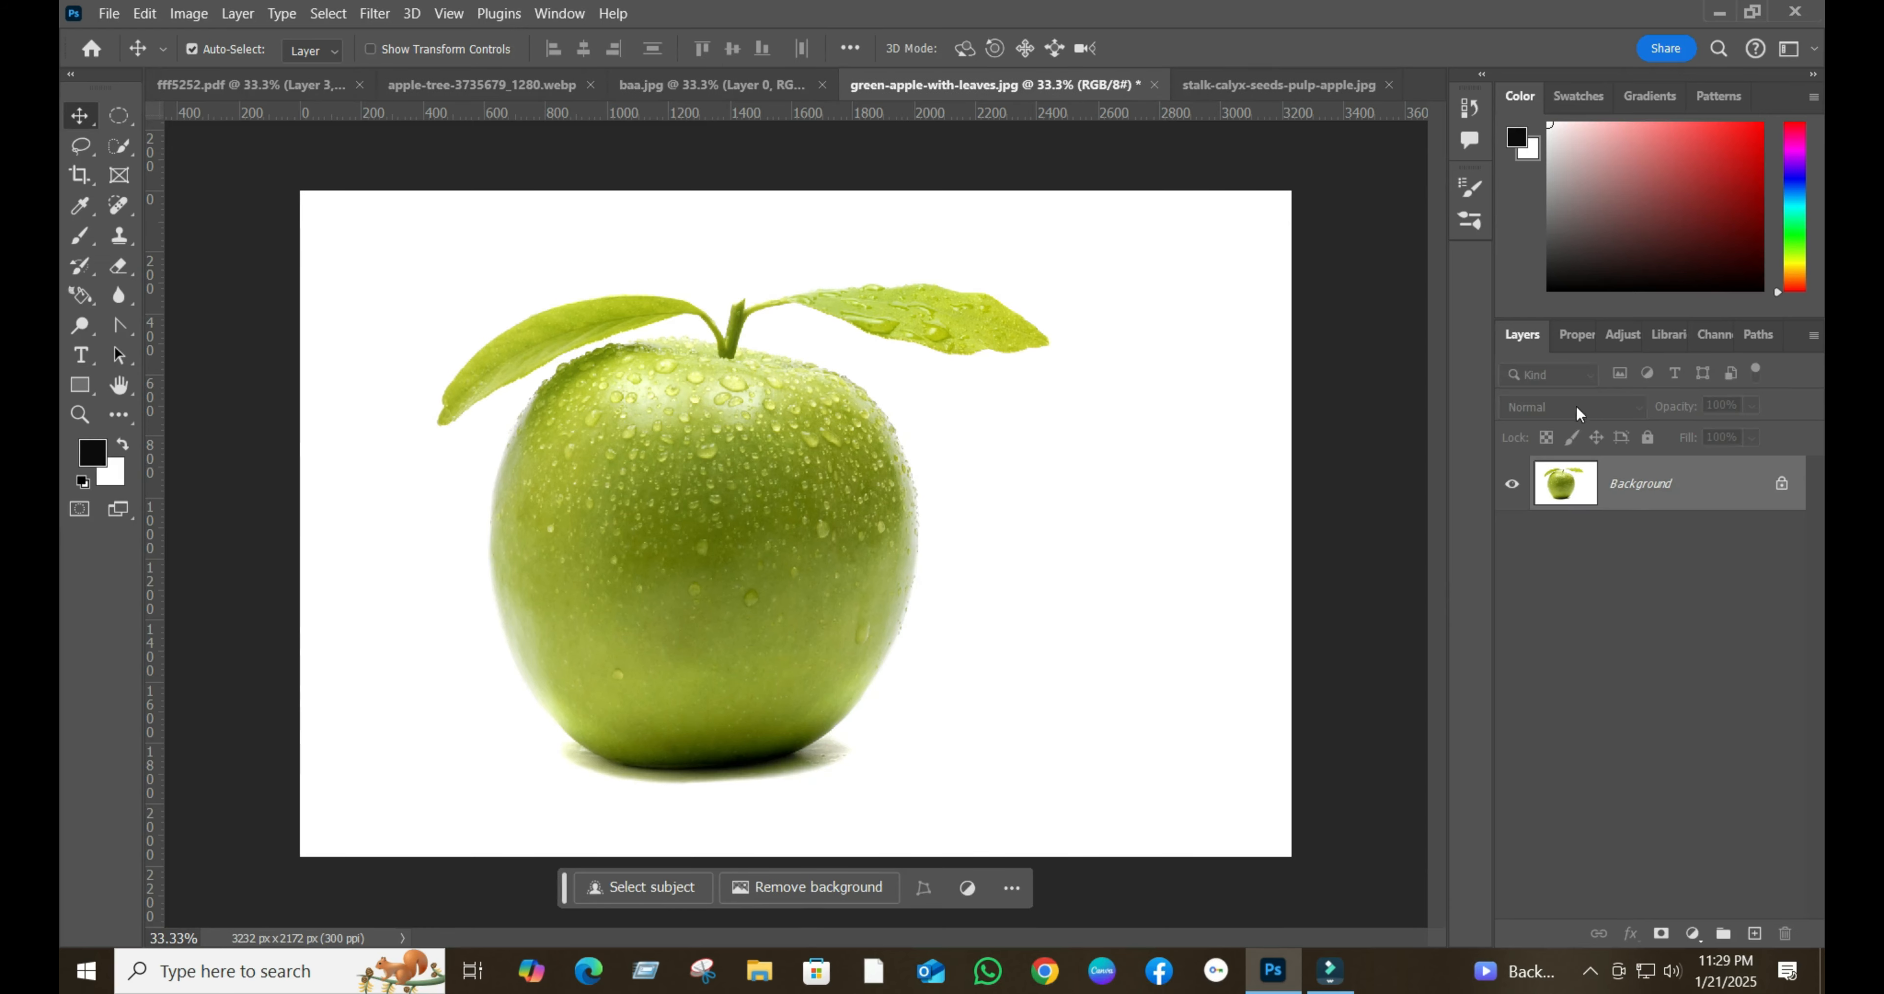
- Unlock the green apple's background layer and remove its white background with the layer's Remove Background quick action
{"action": "left_click", "coordinate": [1783, 485]}
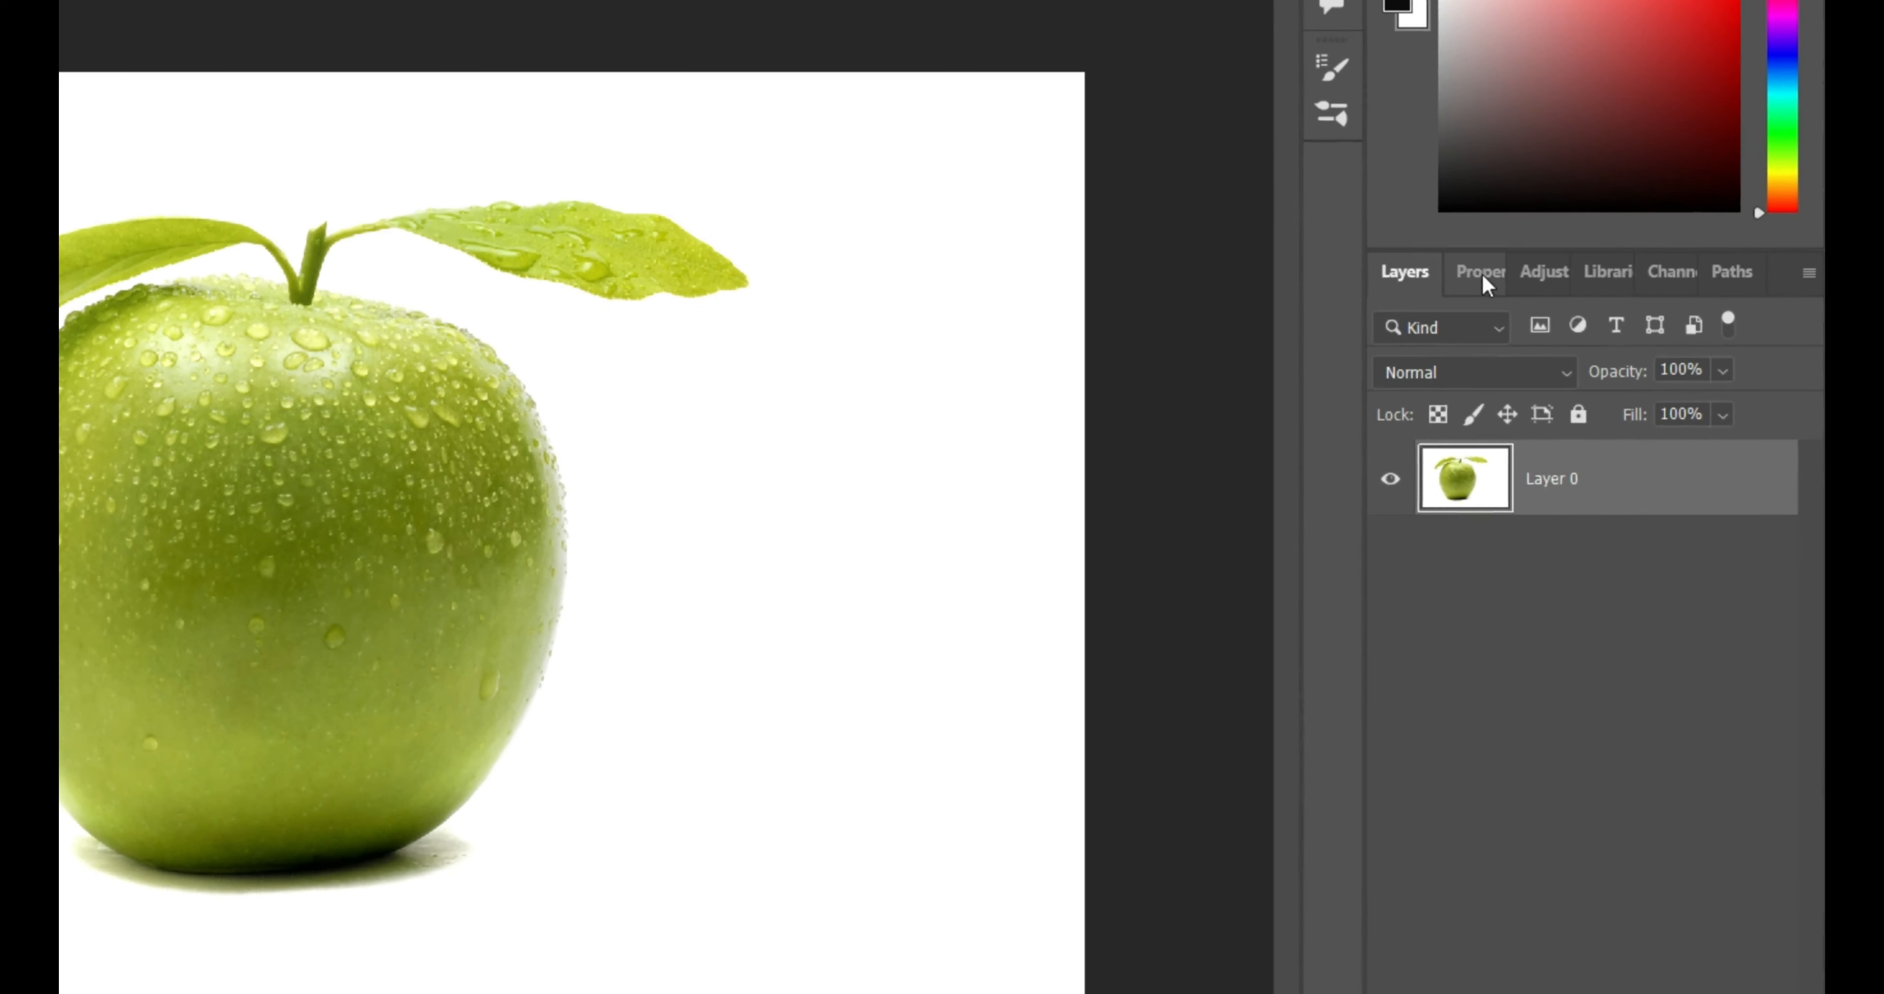
{"action": "left_click", "coordinate": [1576, 334]}
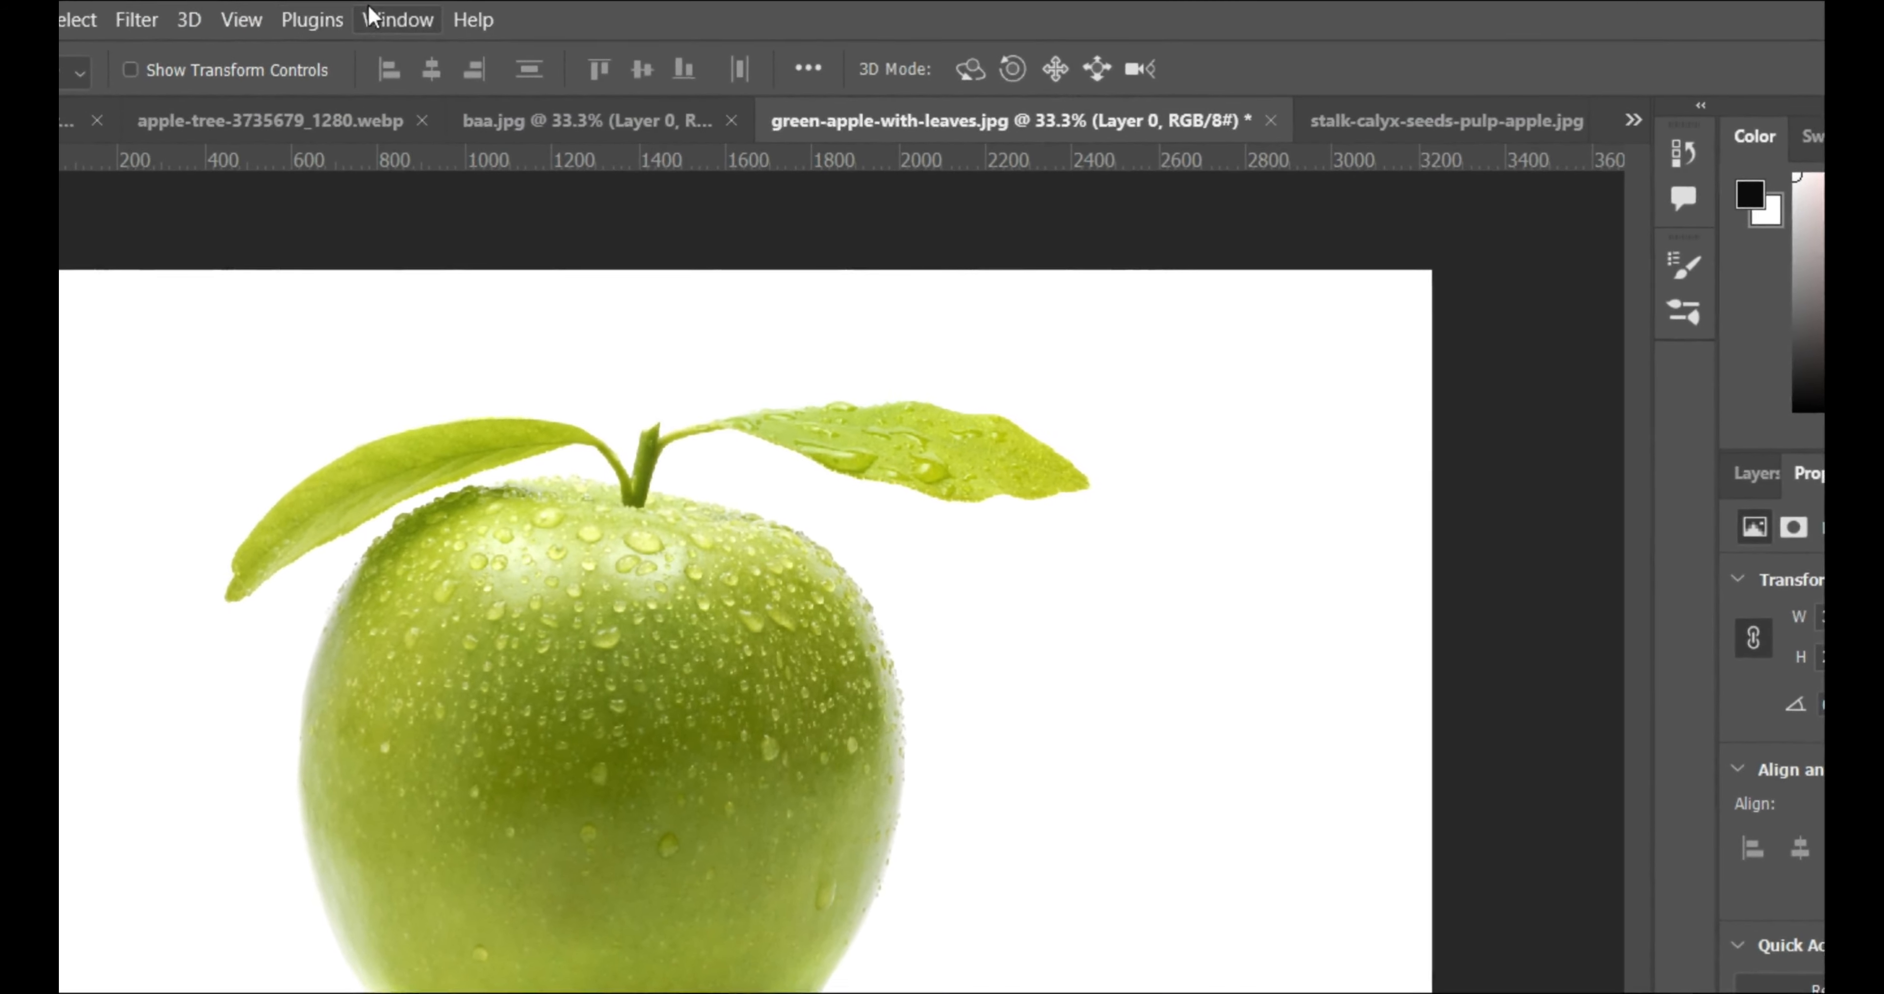
{"action": "left_click", "coordinate": [372, 16]}
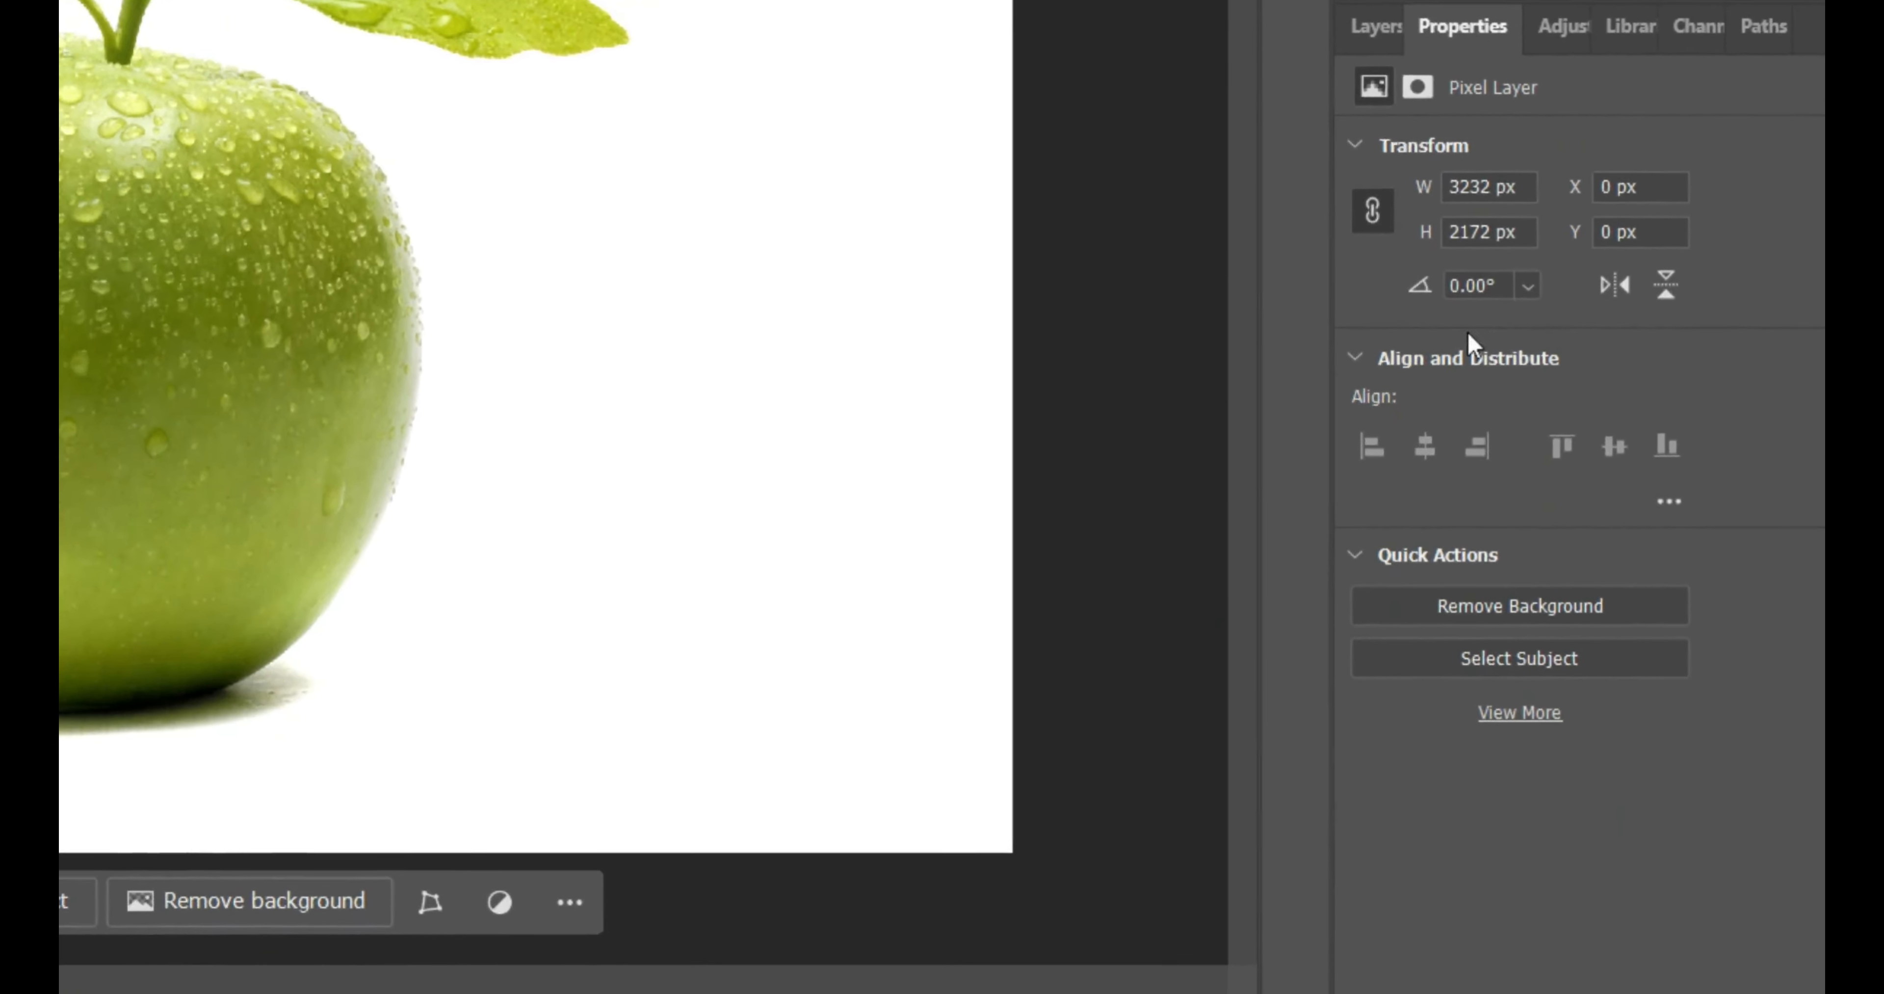
{"action": "left_click", "coordinate": [1514, 606]}
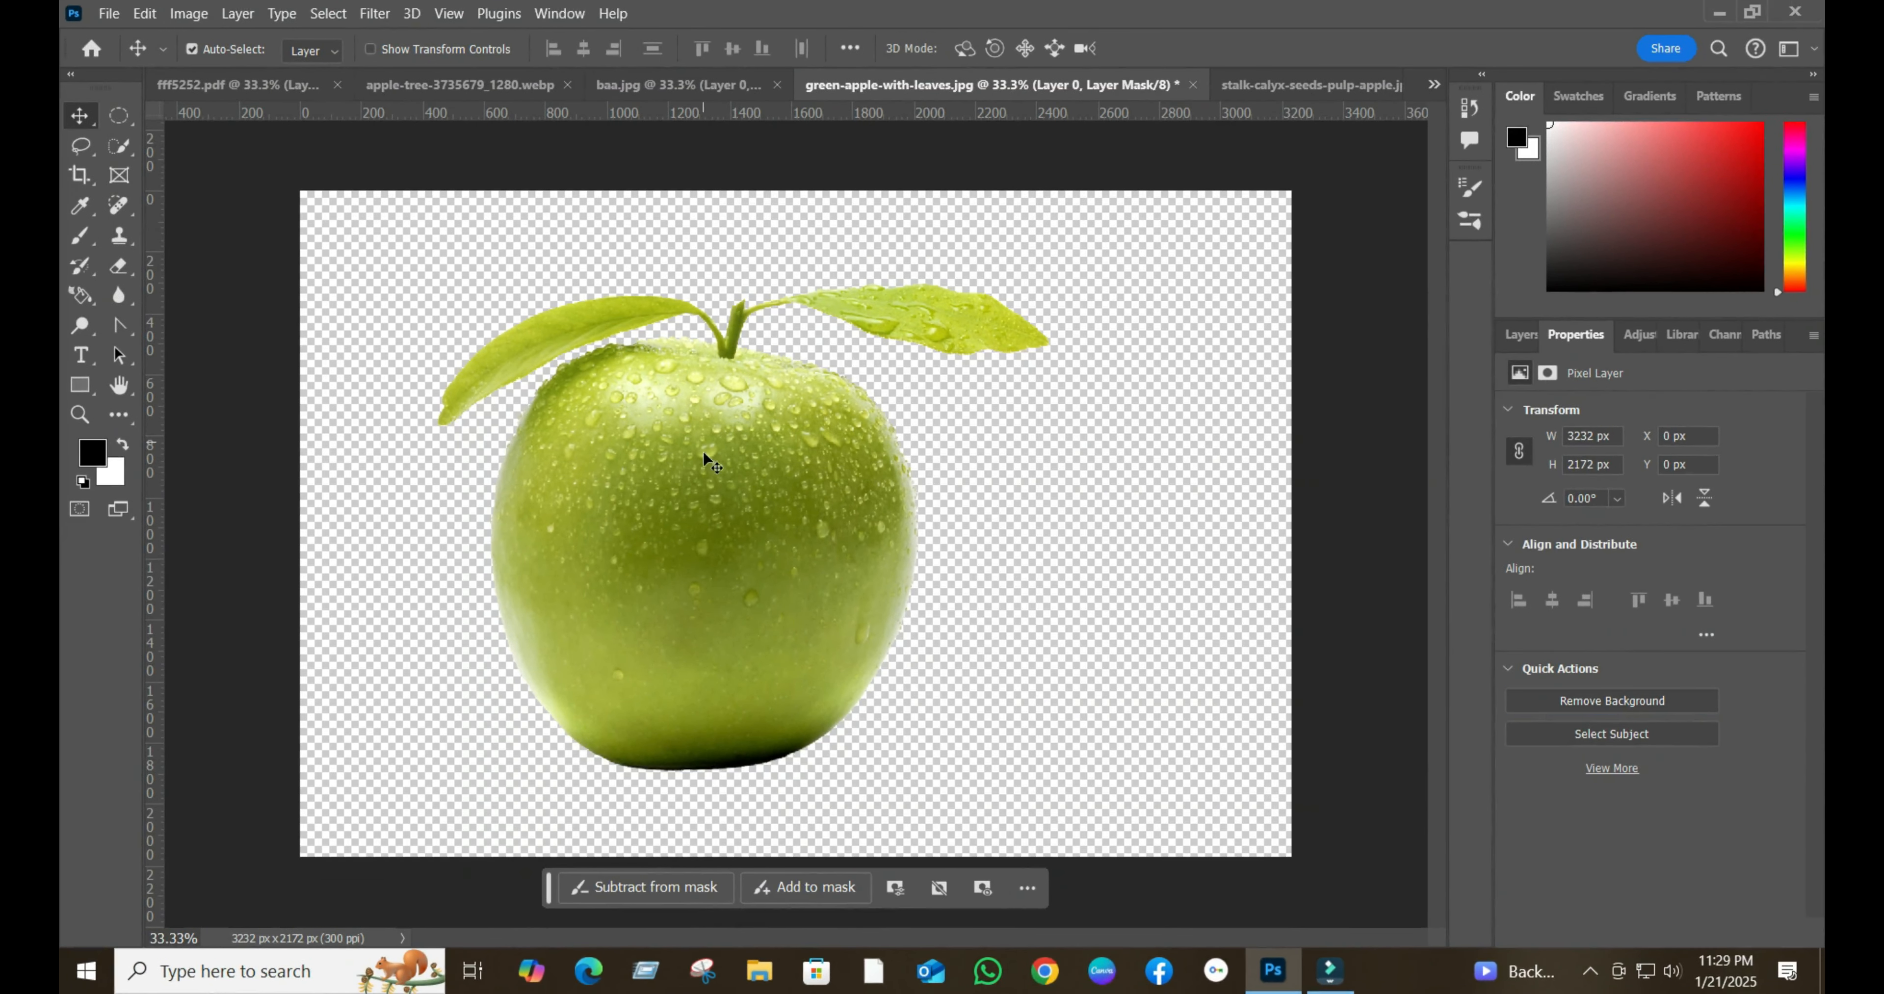
- Bring the cut-out apple into baa.jpg, scale it to 81.25% and place it on the wooden table
{"action": "left_click_drag", "start_coordinate": [704, 458], "coordinate": [789, 421]}
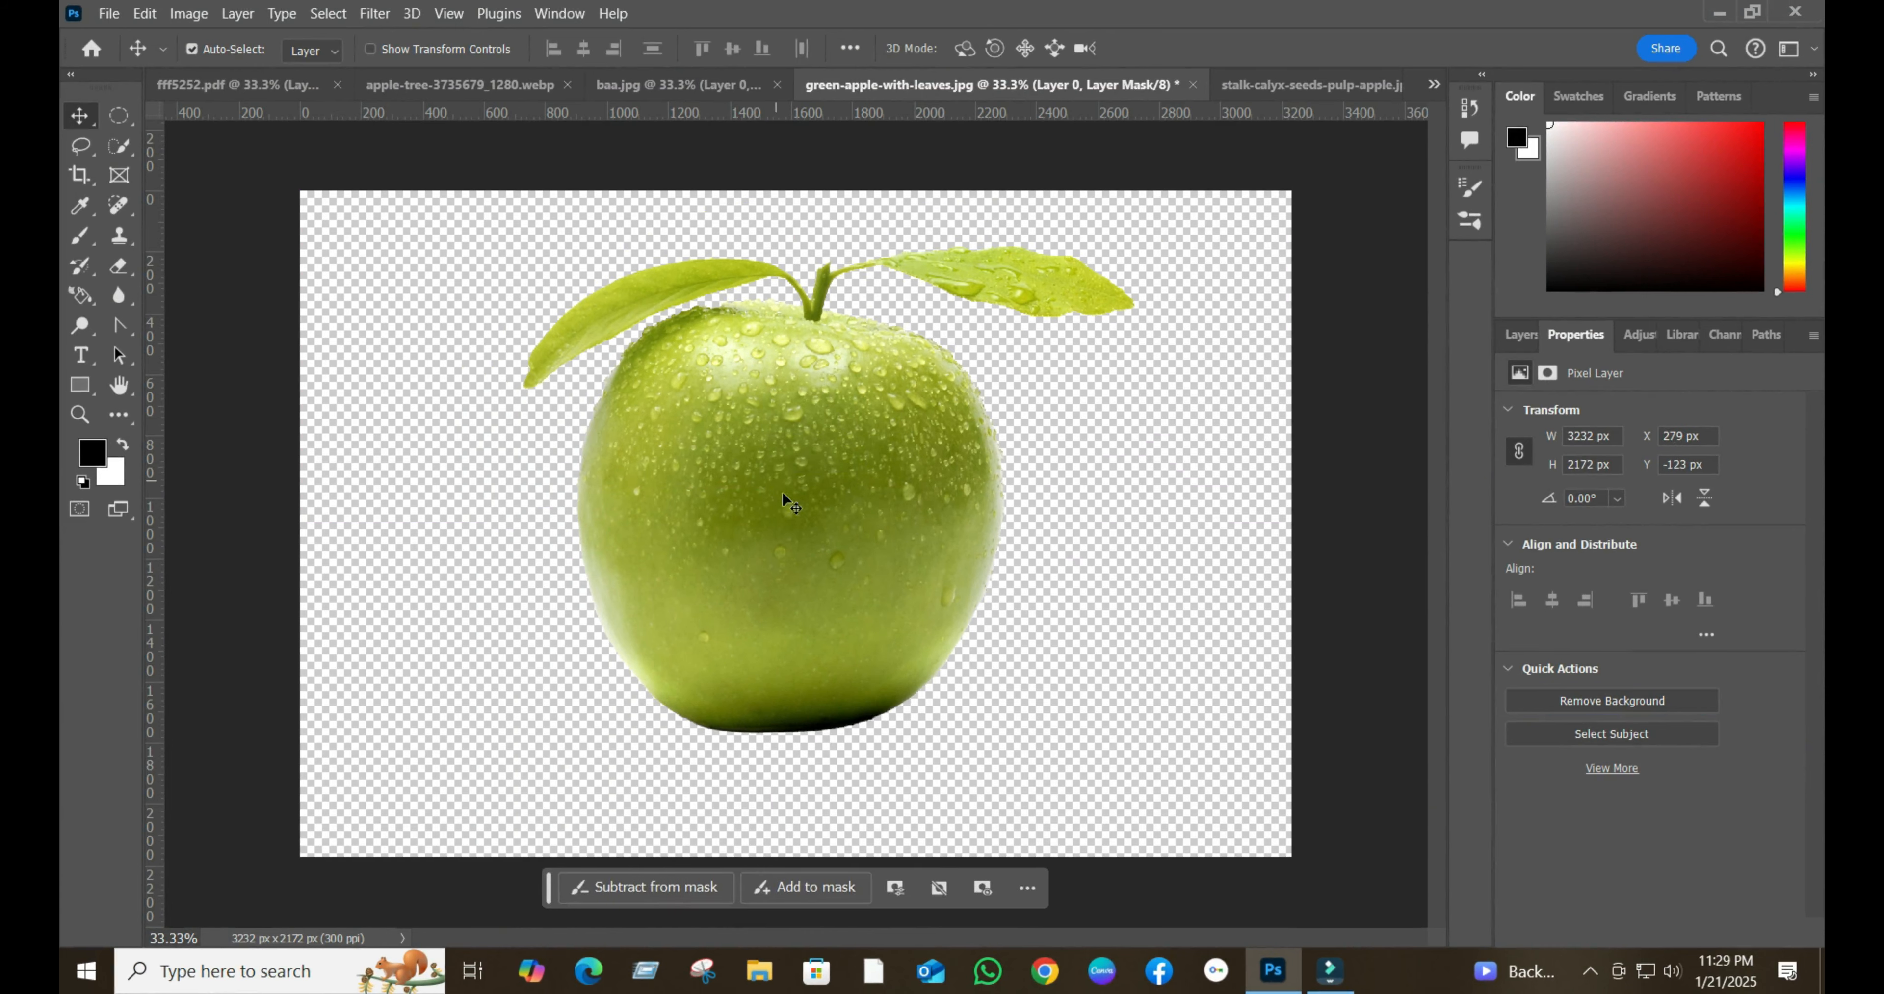
{"action": "left_click_drag", "start_coordinate": [783, 499], "coordinate": [839, 446]}
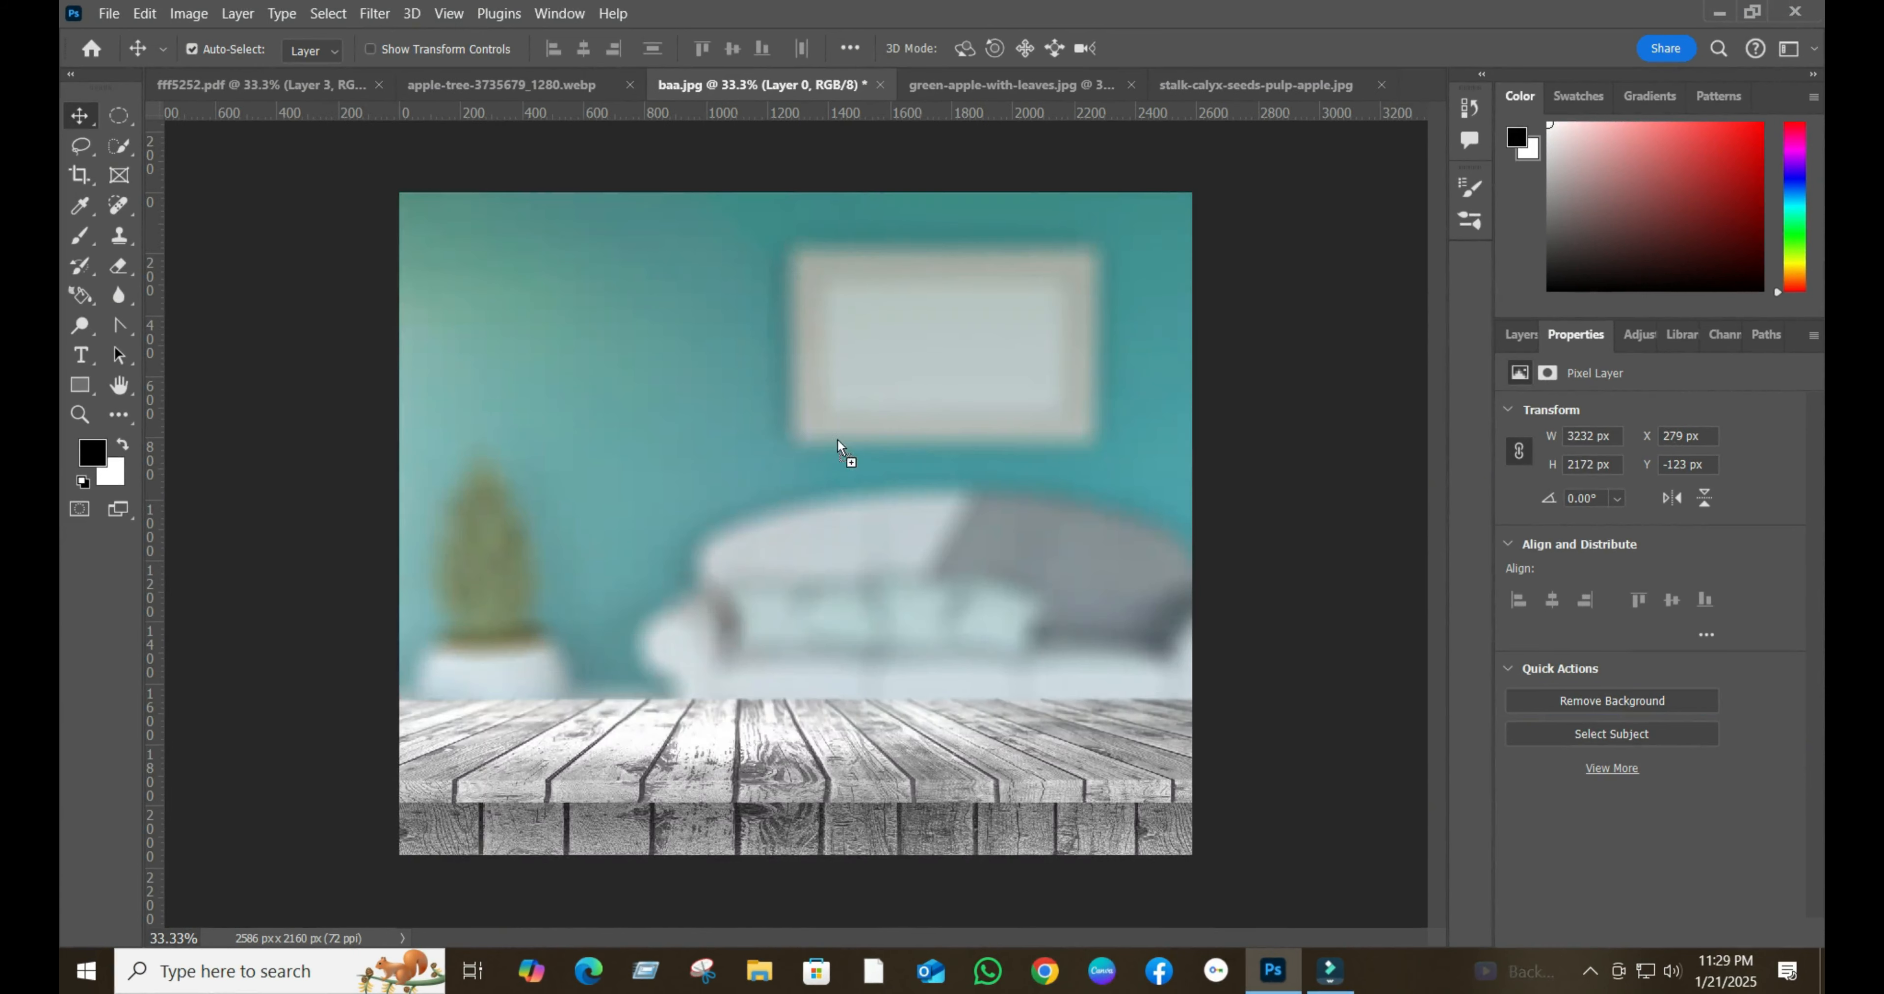
{"action": "left_click_drag", "start_coordinate": [730, 624], "coordinate": [801, 655]}
{"action": "left_click_drag", "start_coordinate": [660, 630], "coordinate": [802, 538]}
{"action": "key", "text": "ctrl+t"}
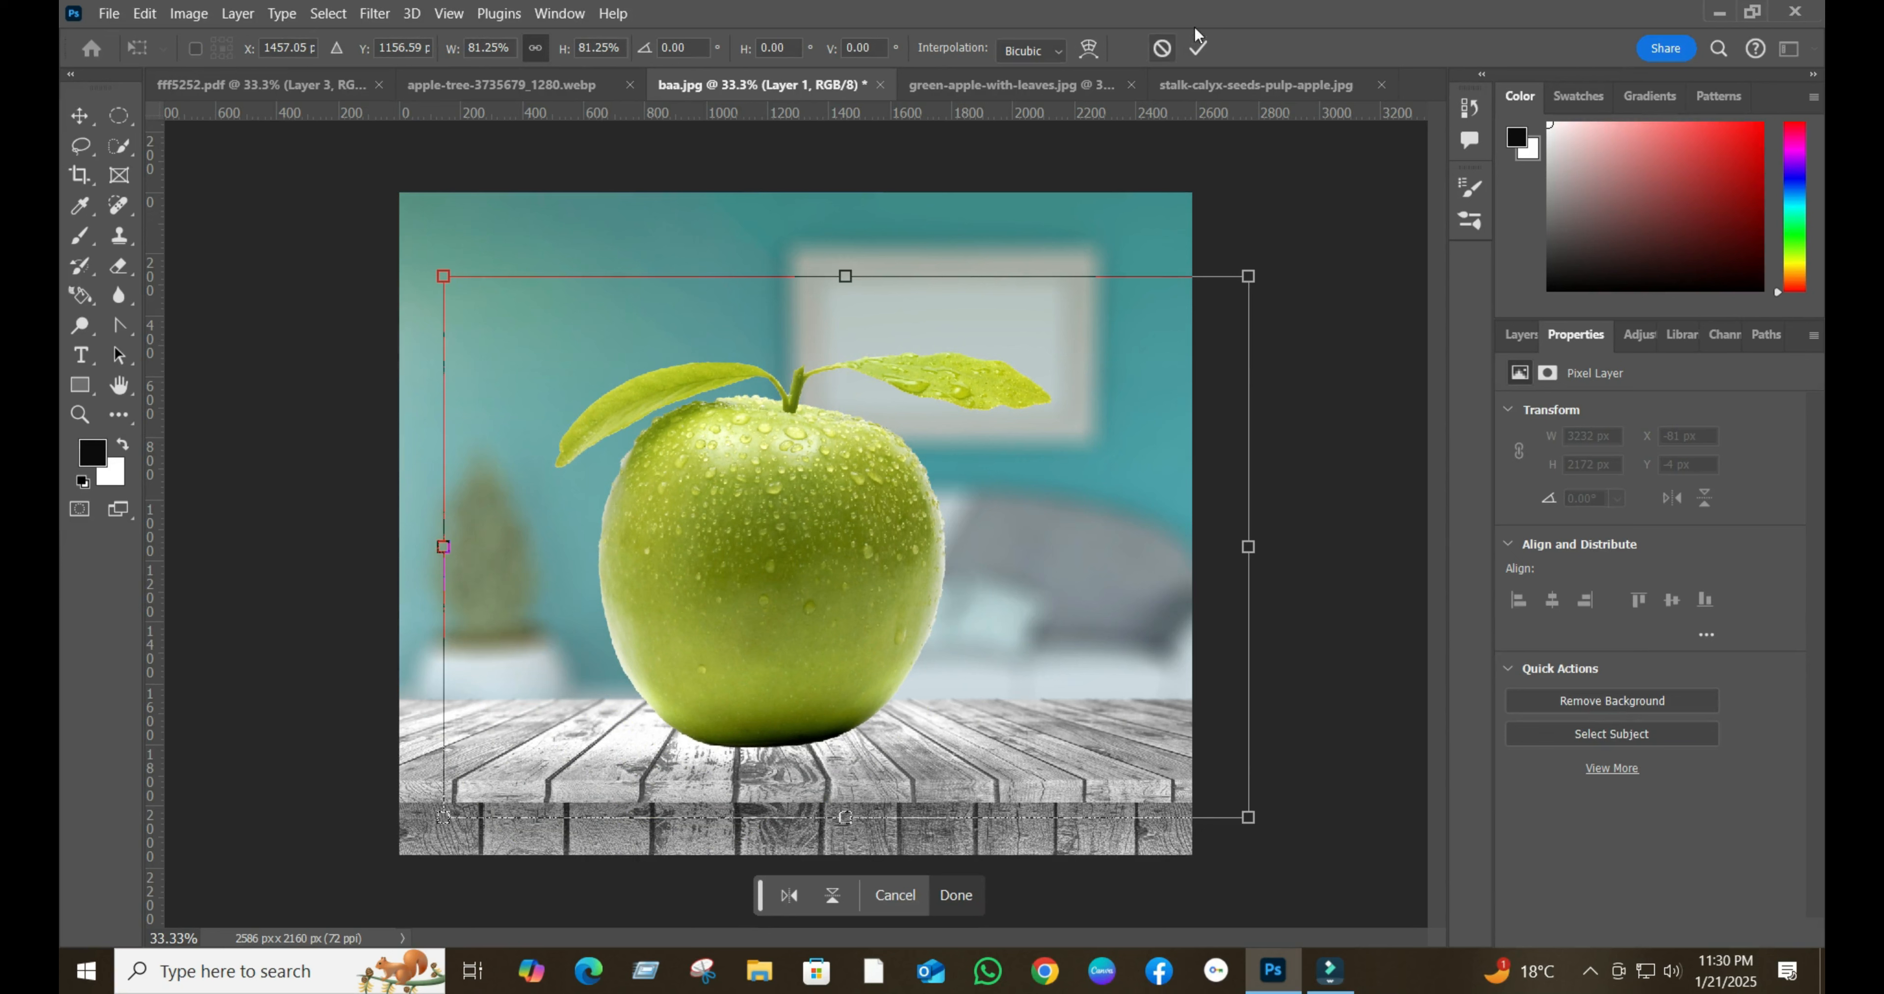
{"action": "left_click", "coordinate": [1197, 50]}
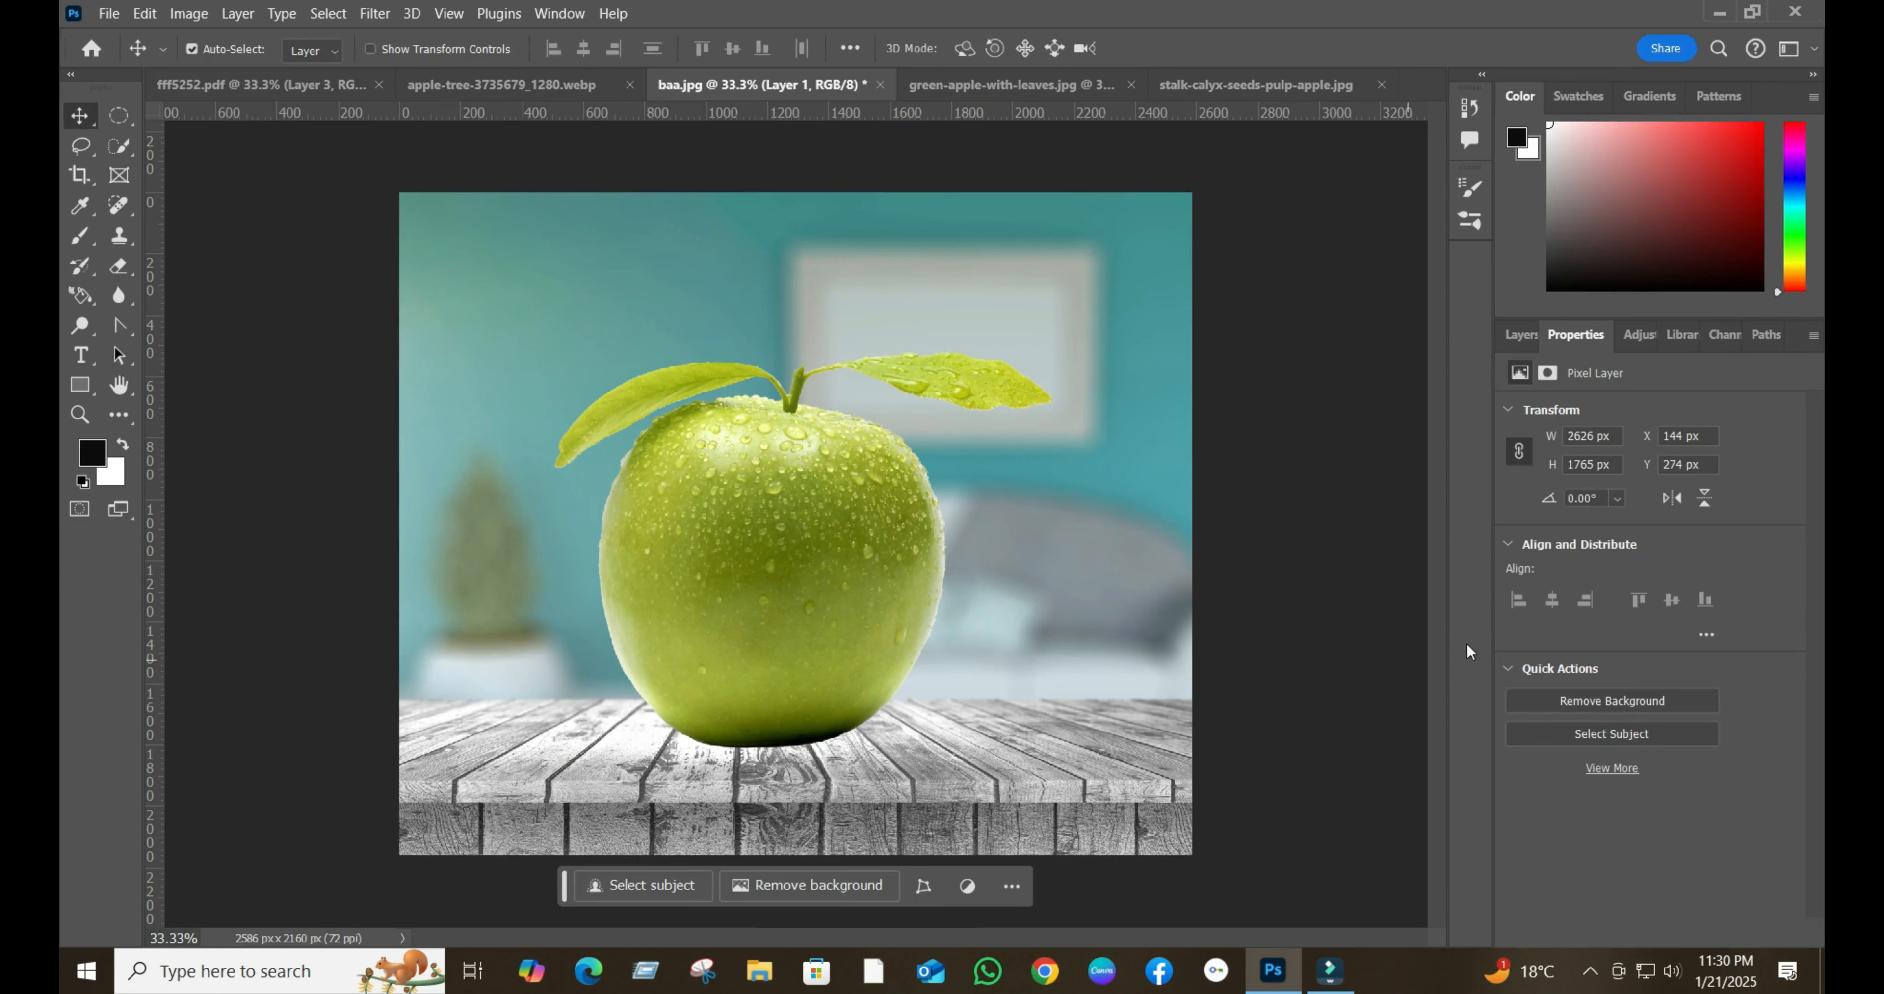
- Duplicate Layer 1 and delete the original Layer 1's mask without applying it
{"action": "left_click", "coordinate": [1518, 336]}
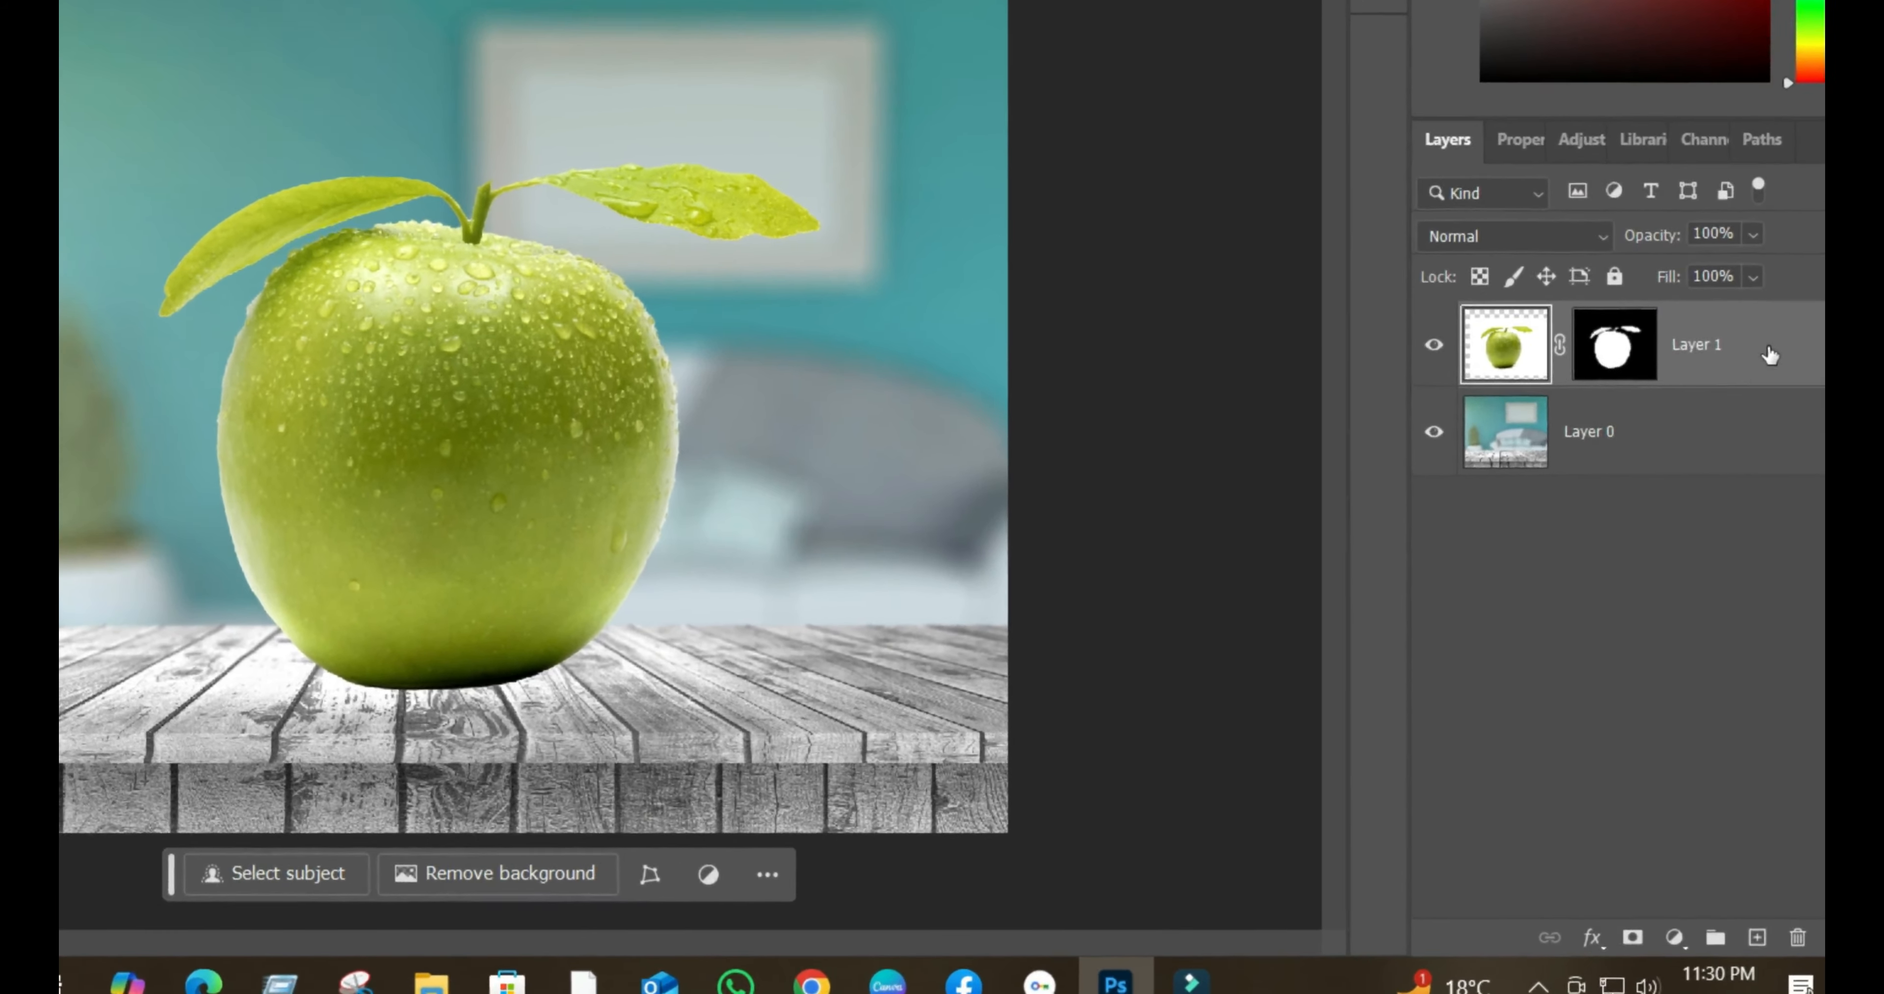
{"action": "left_click_drag", "start_coordinate": [1765, 437], "coordinate": [1777, 937]}
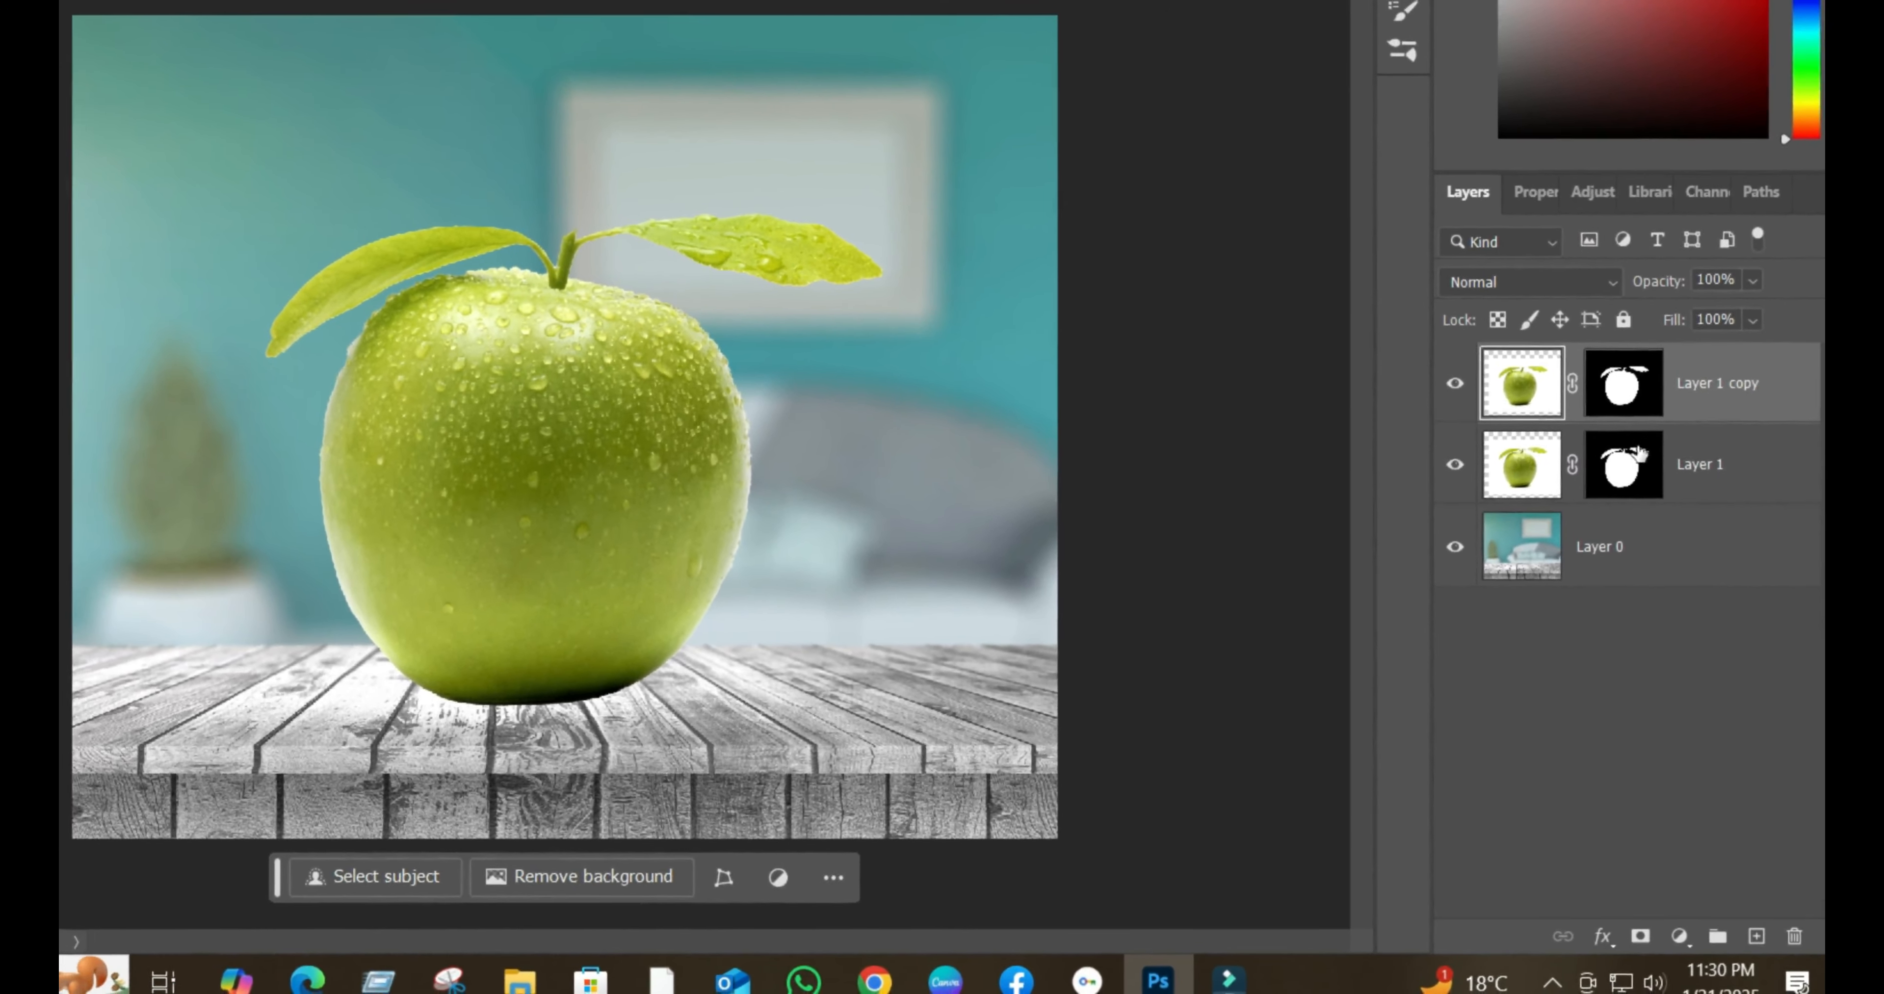
{"action": "left_click_drag", "start_coordinate": [1639, 455], "coordinate": [1694, 851]}
{"action": "left_click_drag", "start_coordinate": [1694, 851], "coordinate": [1695, 852]}
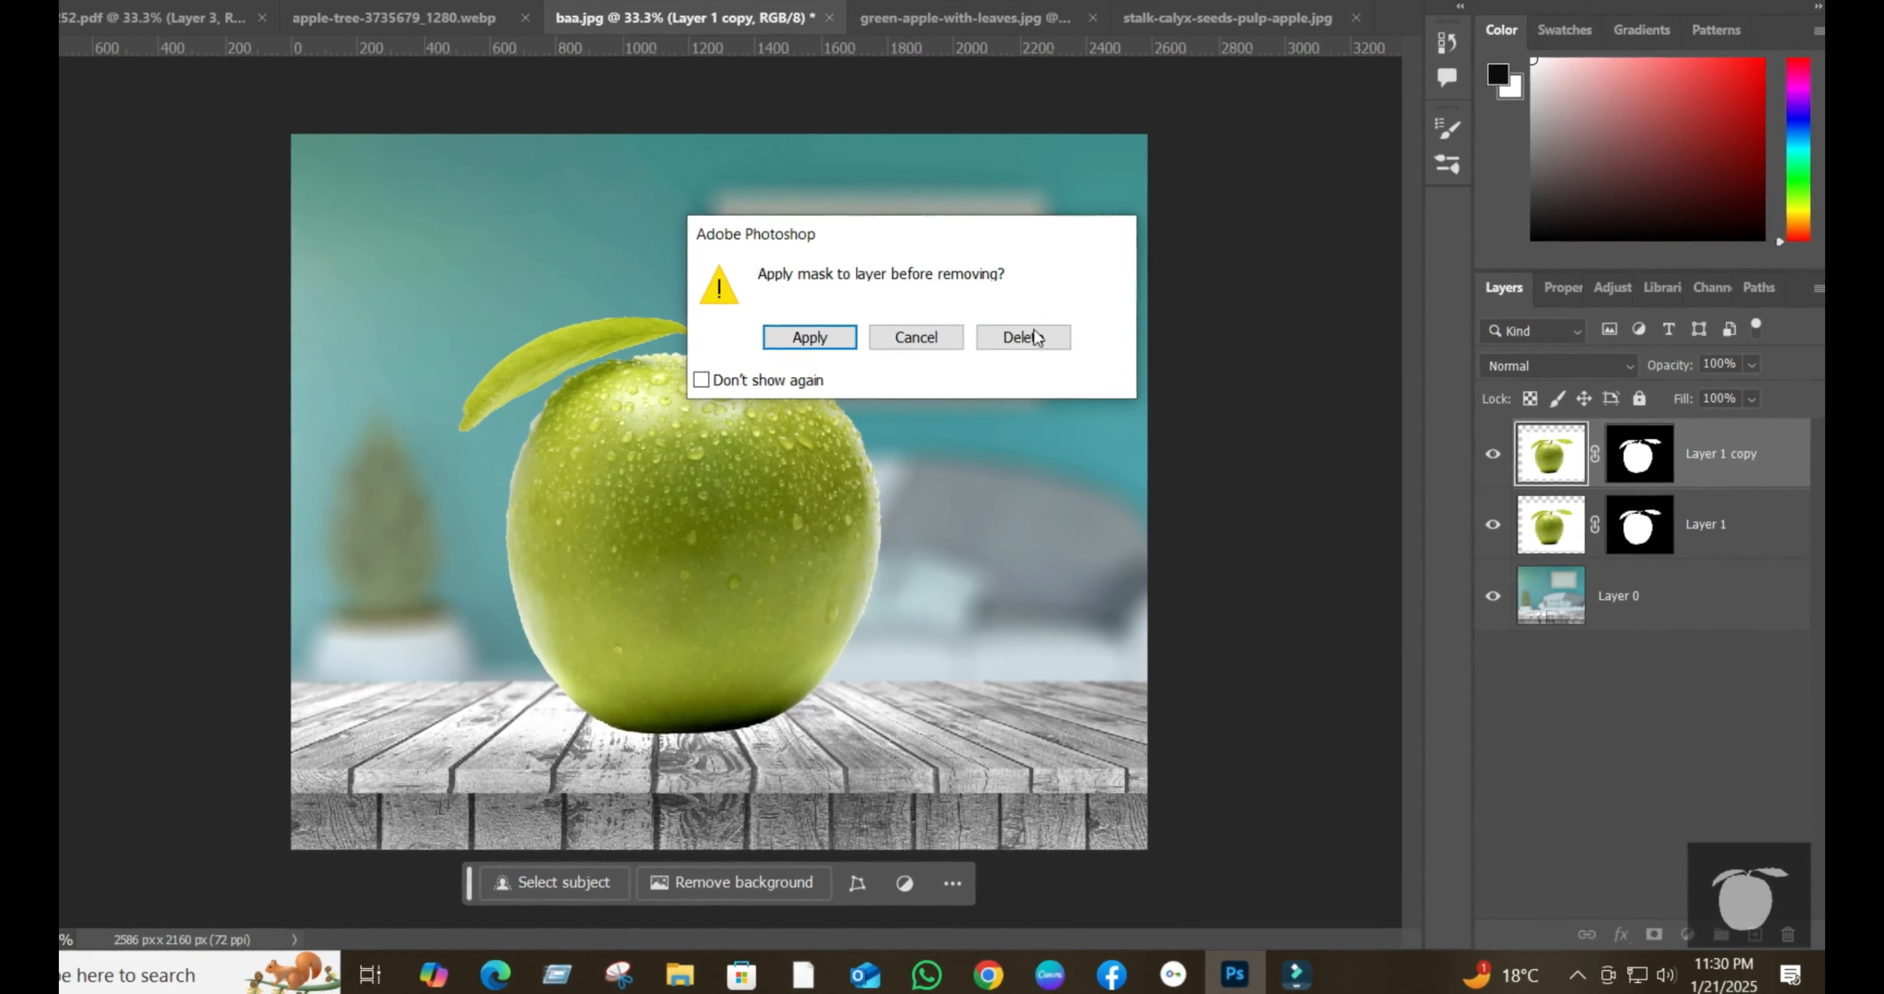
{"action": "left_click", "coordinate": [983, 304]}
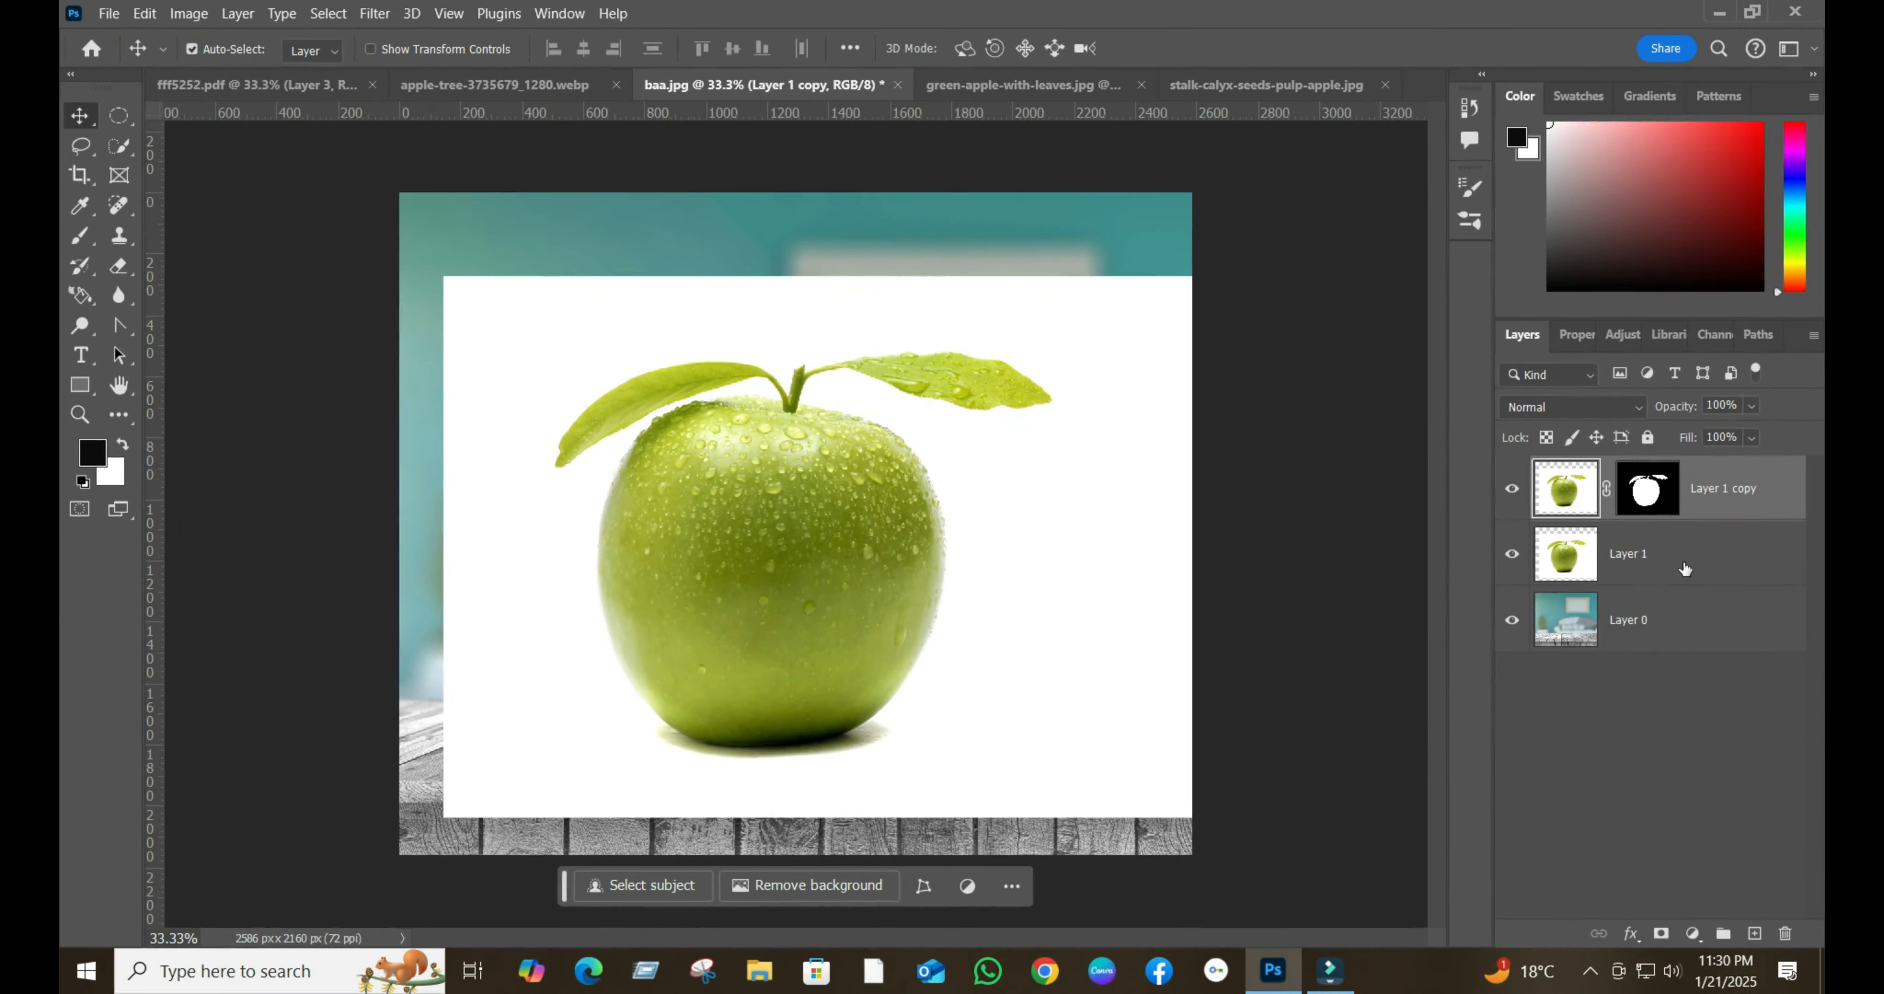
- On Layer 1, select the apple's base and its shadow with a freehand Lasso outline
{"action": "left_click", "coordinate": [1684, 569]}
{"action": "left_click", "coordinate": [84, 149]}
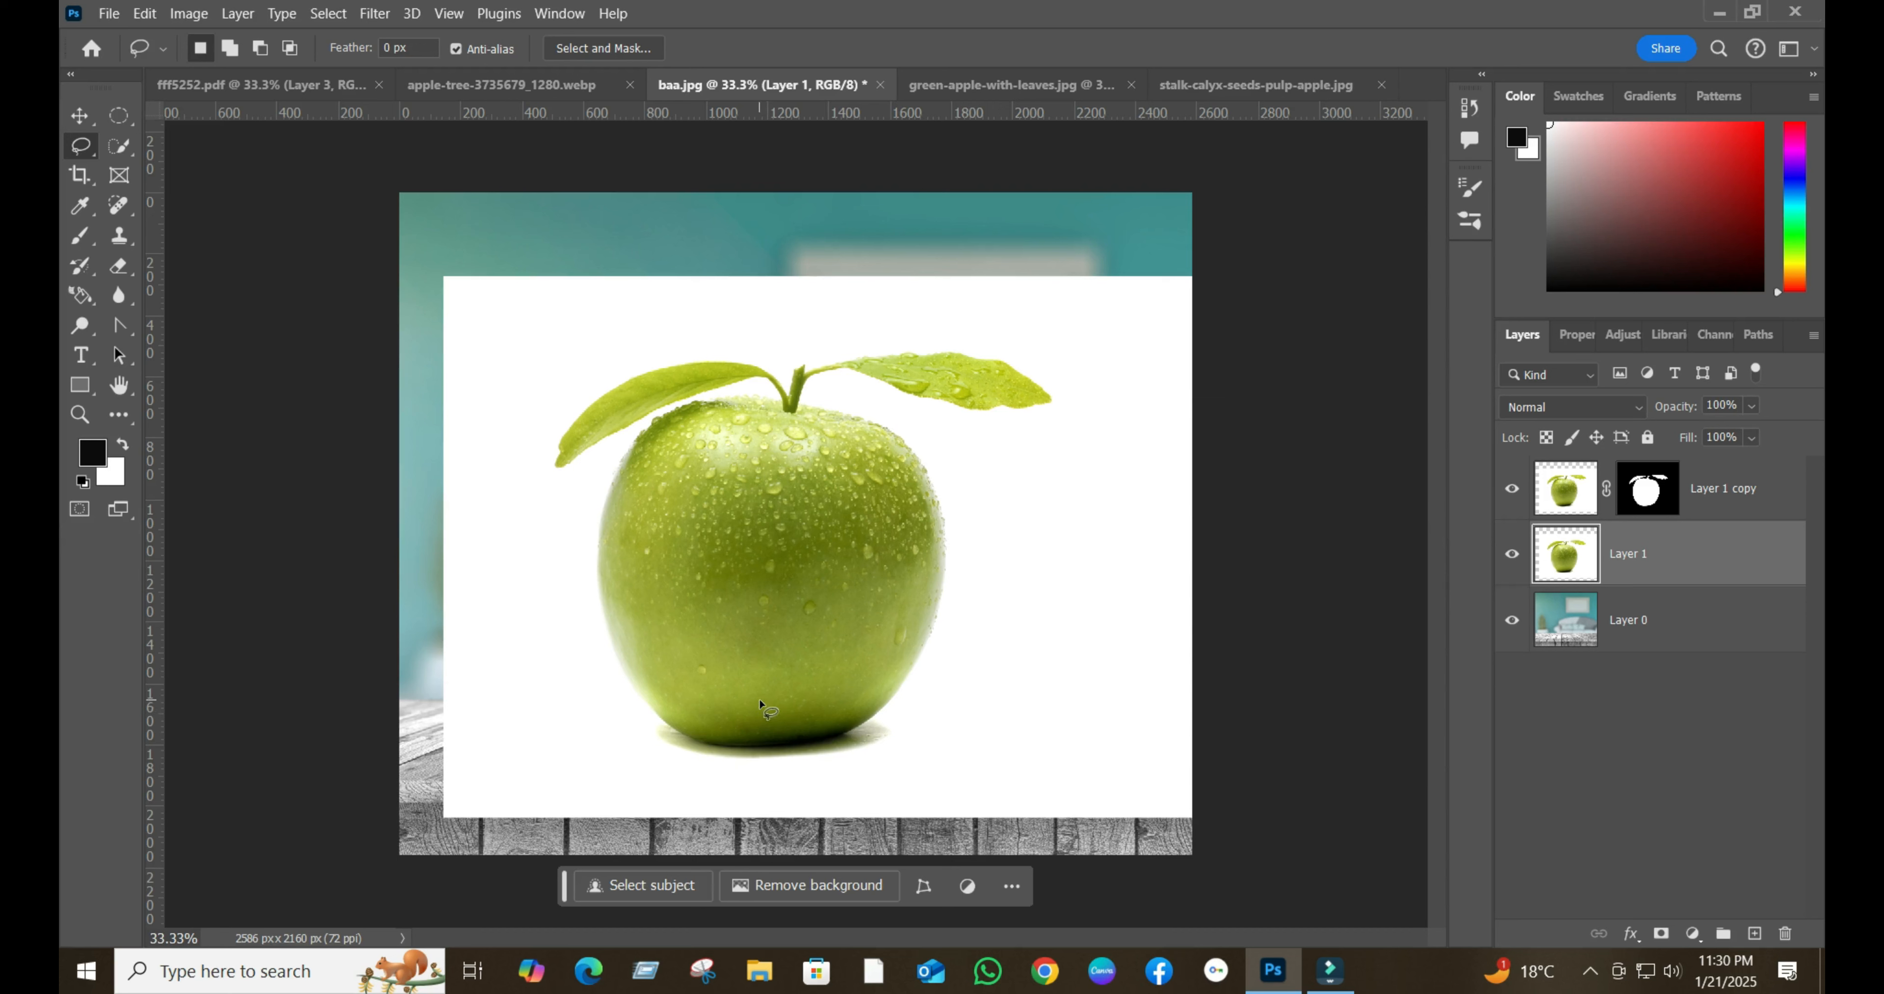
{"action": "left_click_drag", "start_coordinate": [765, 709], "coordinate": [766, 710]}
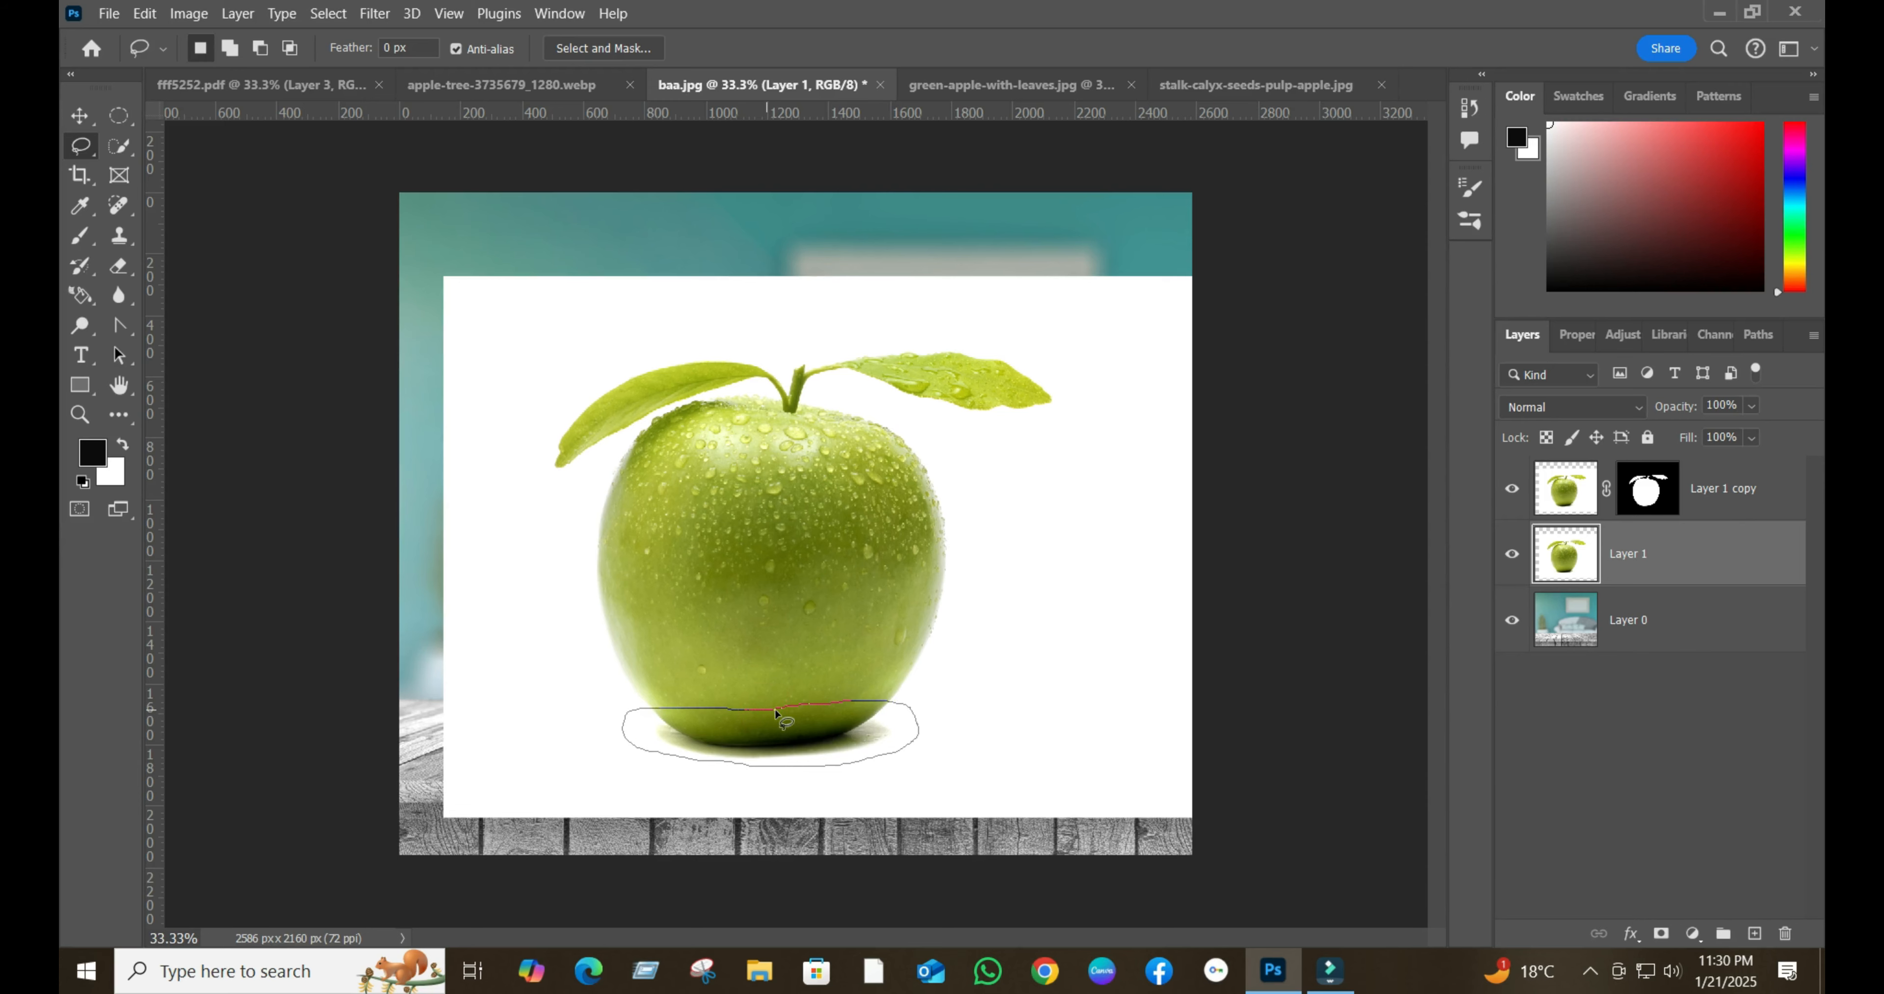
{"action": "left_click_drag", "start_coordinate": [777, 713], "coordinate": [778, 712]}
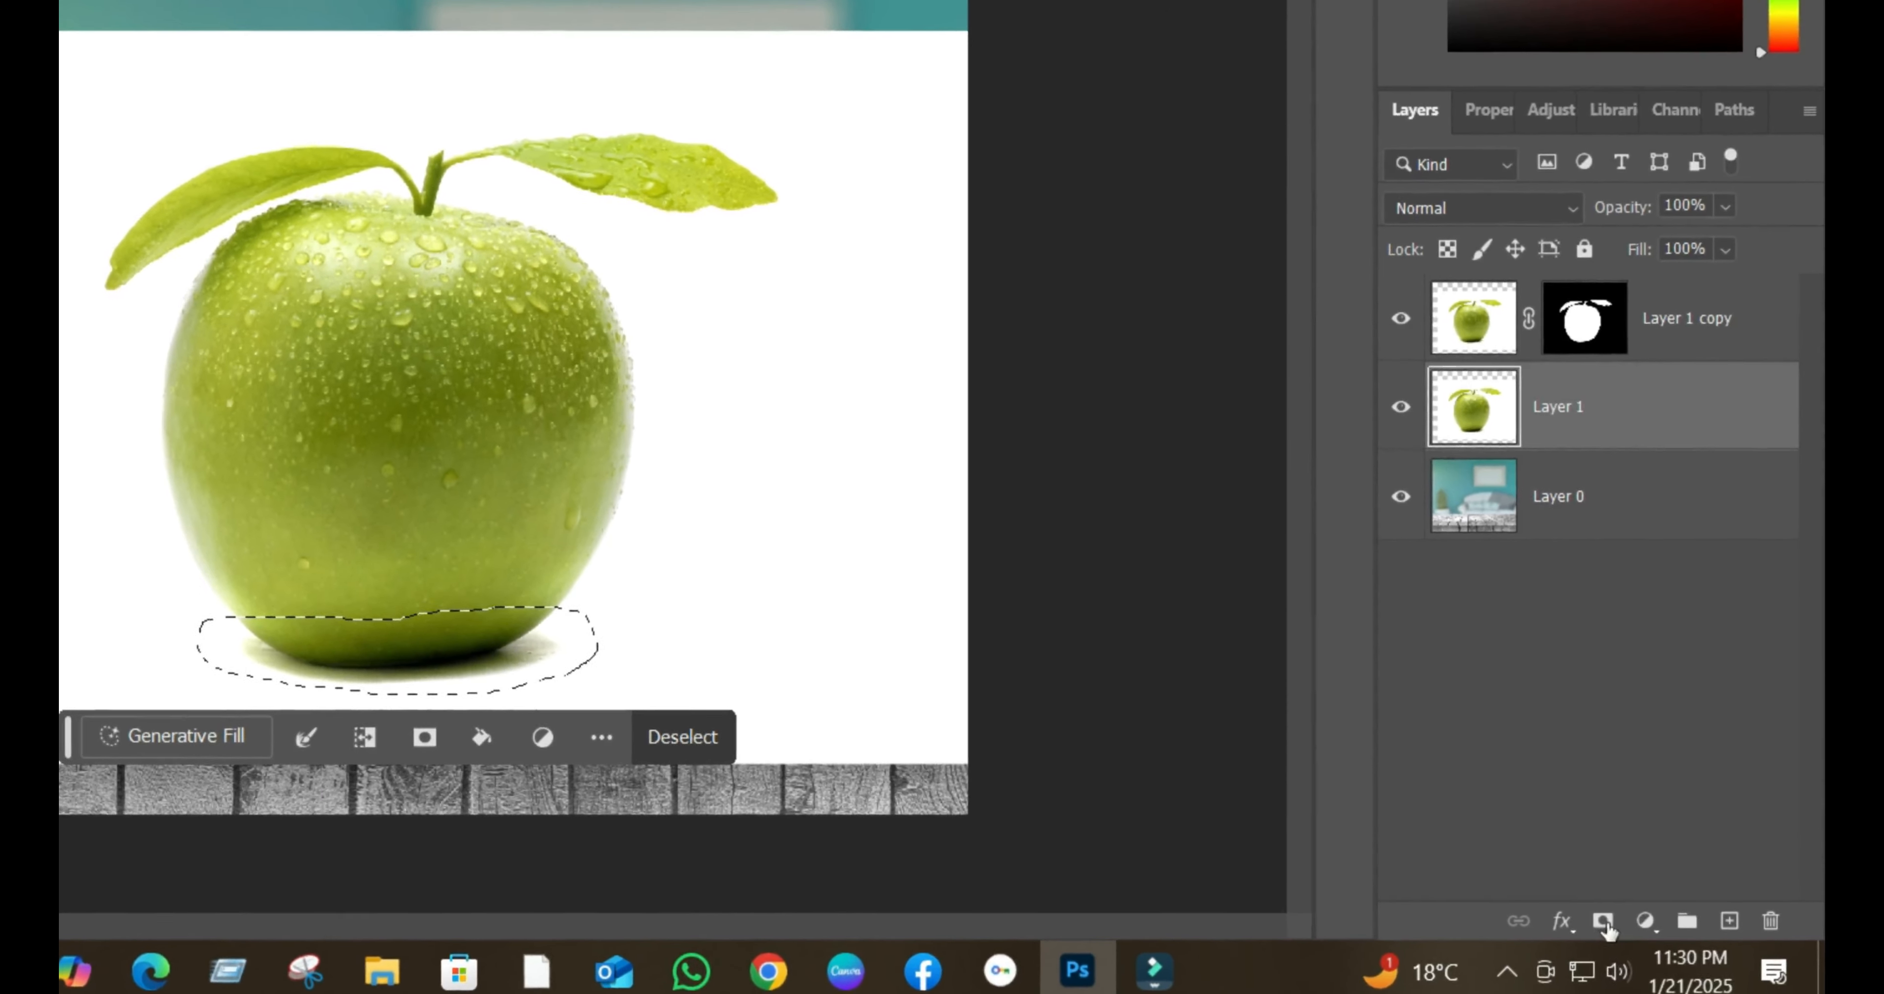
- Mask Layer 1 to the base and shadow selection and set its blend mode to Multiply
{"action": "left_click", "coordinate": [1661, 933]}
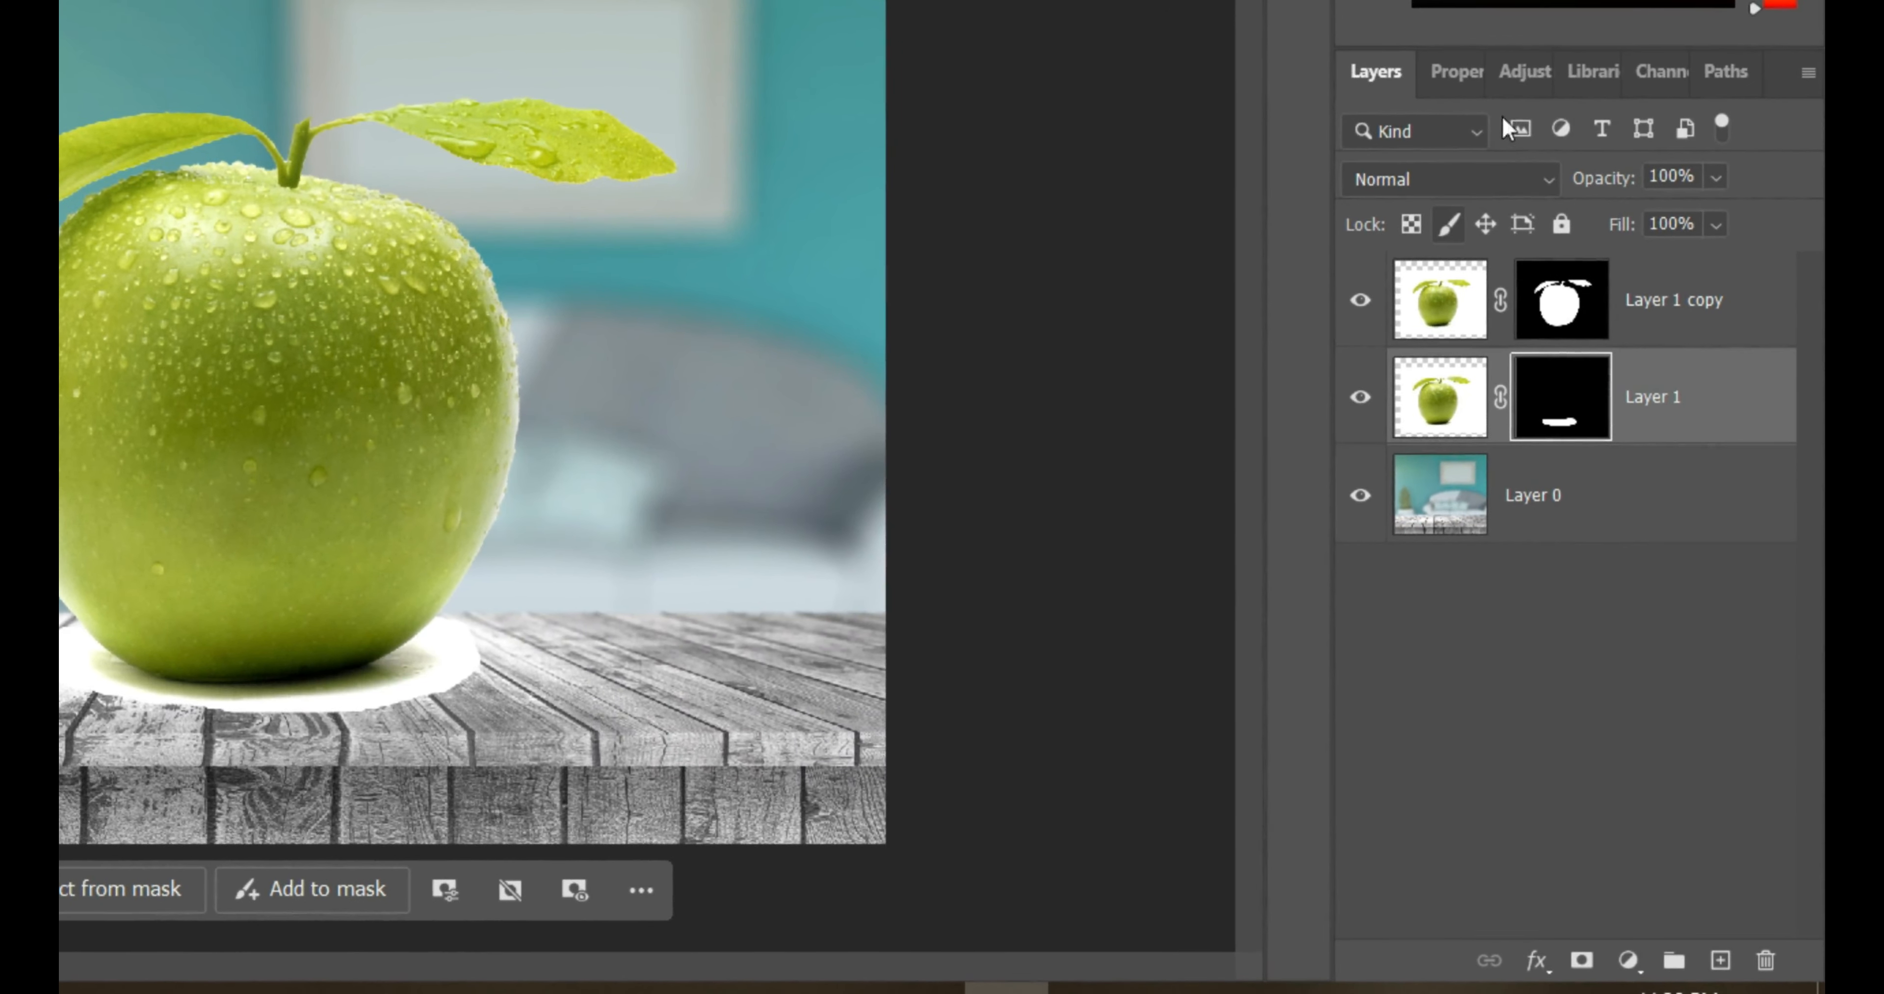
{"action": "left_click", "coordinate": [1547, 181]}
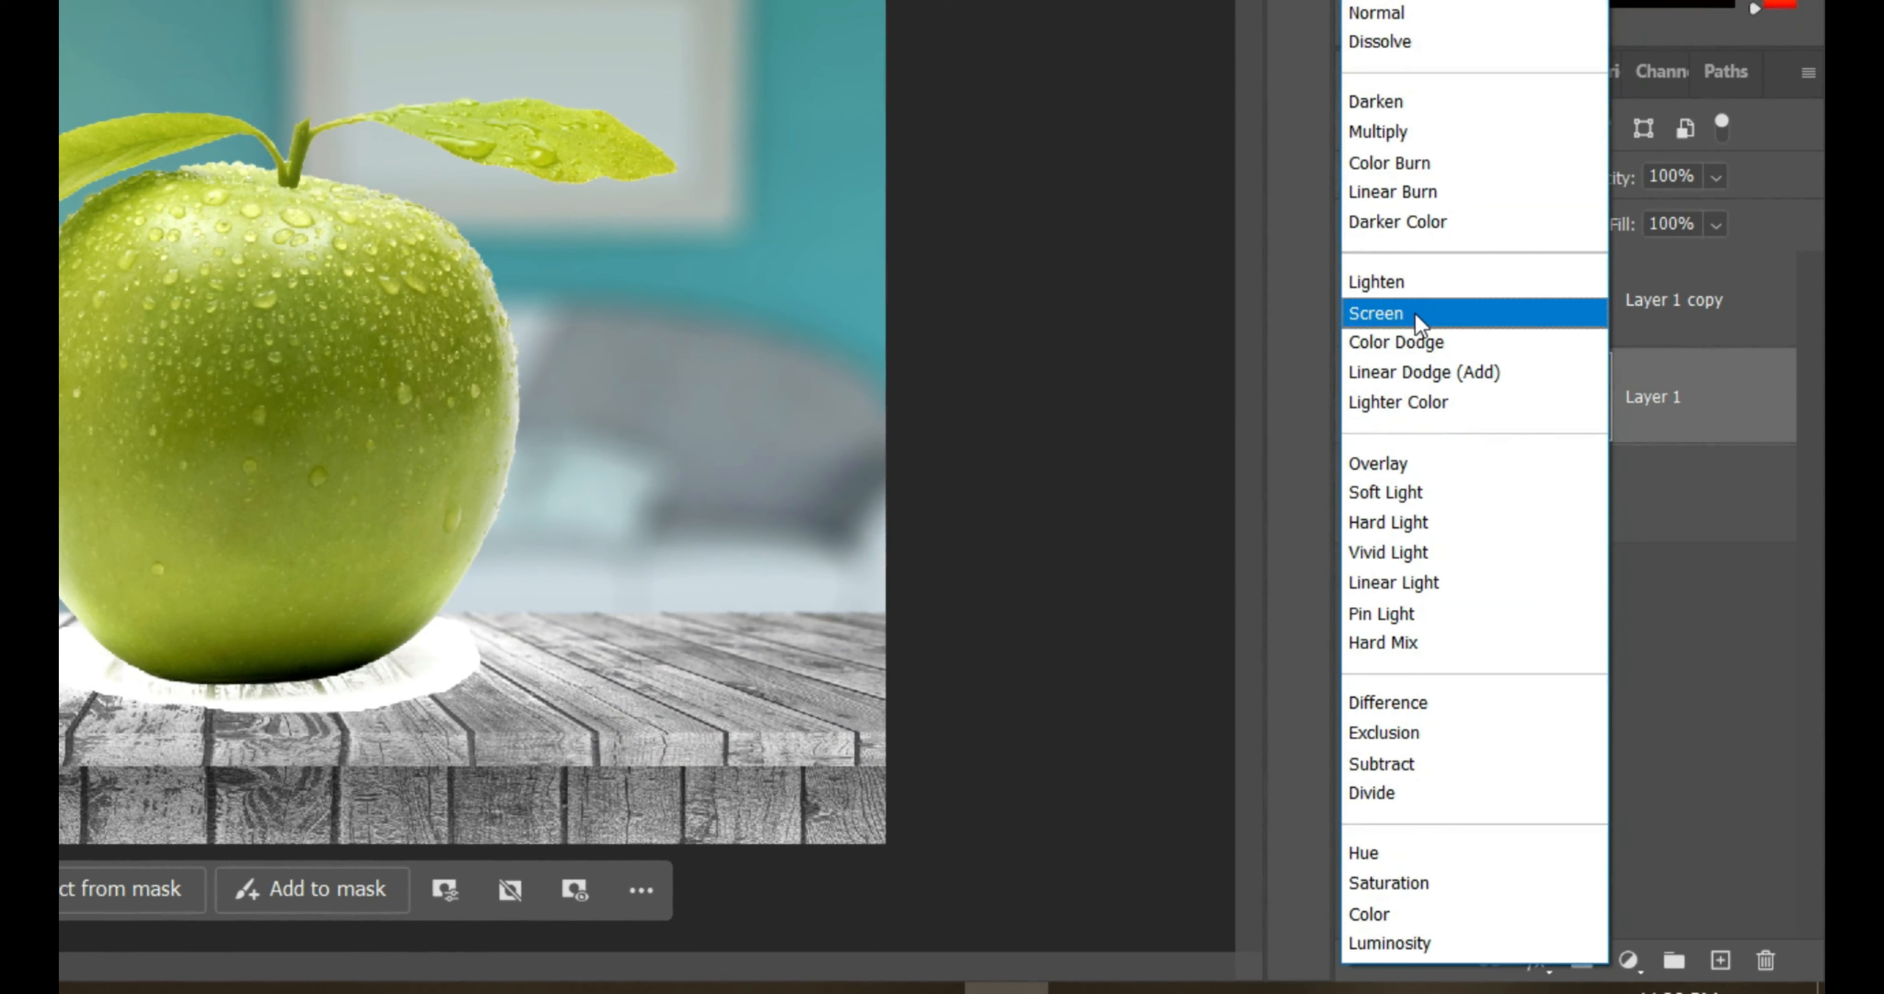
{"action": "left_click", "coordinate": [1400, 131]}
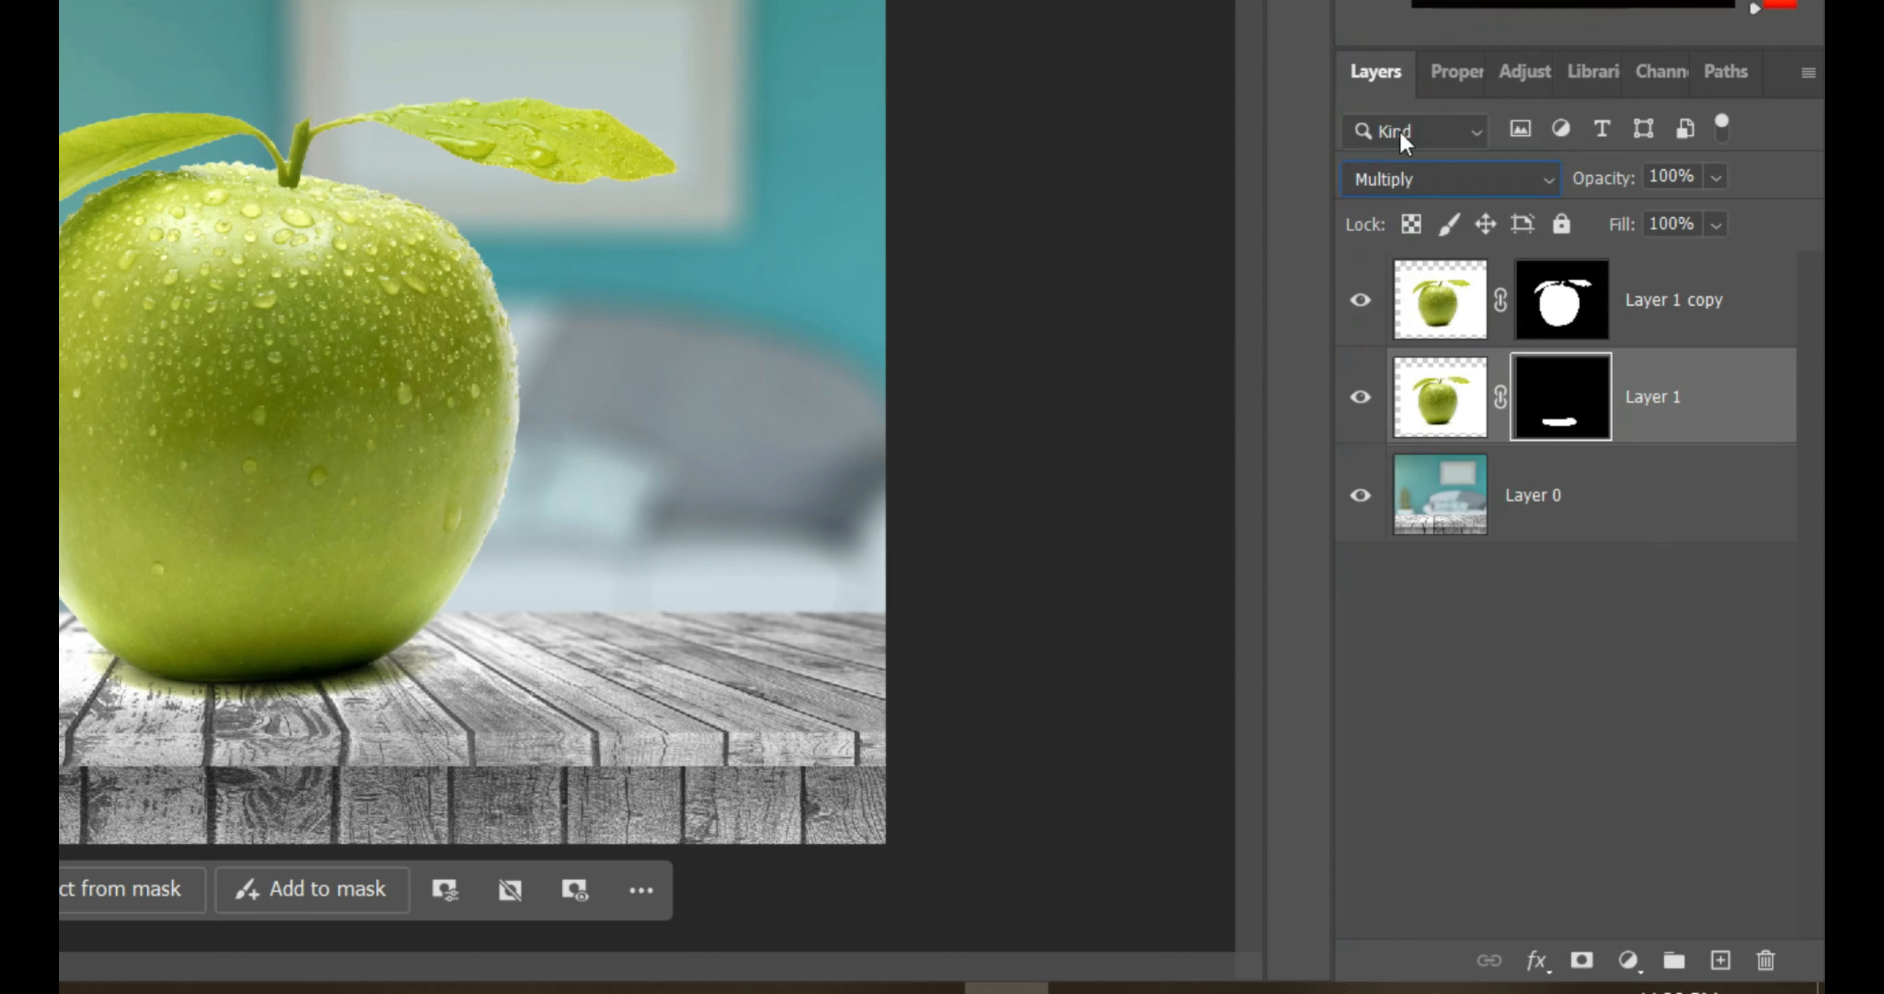
- Apply the layer masks of Layer 1 and Layer 1 copy
{"action": "right_click", "coordinate": [1561, 406]}
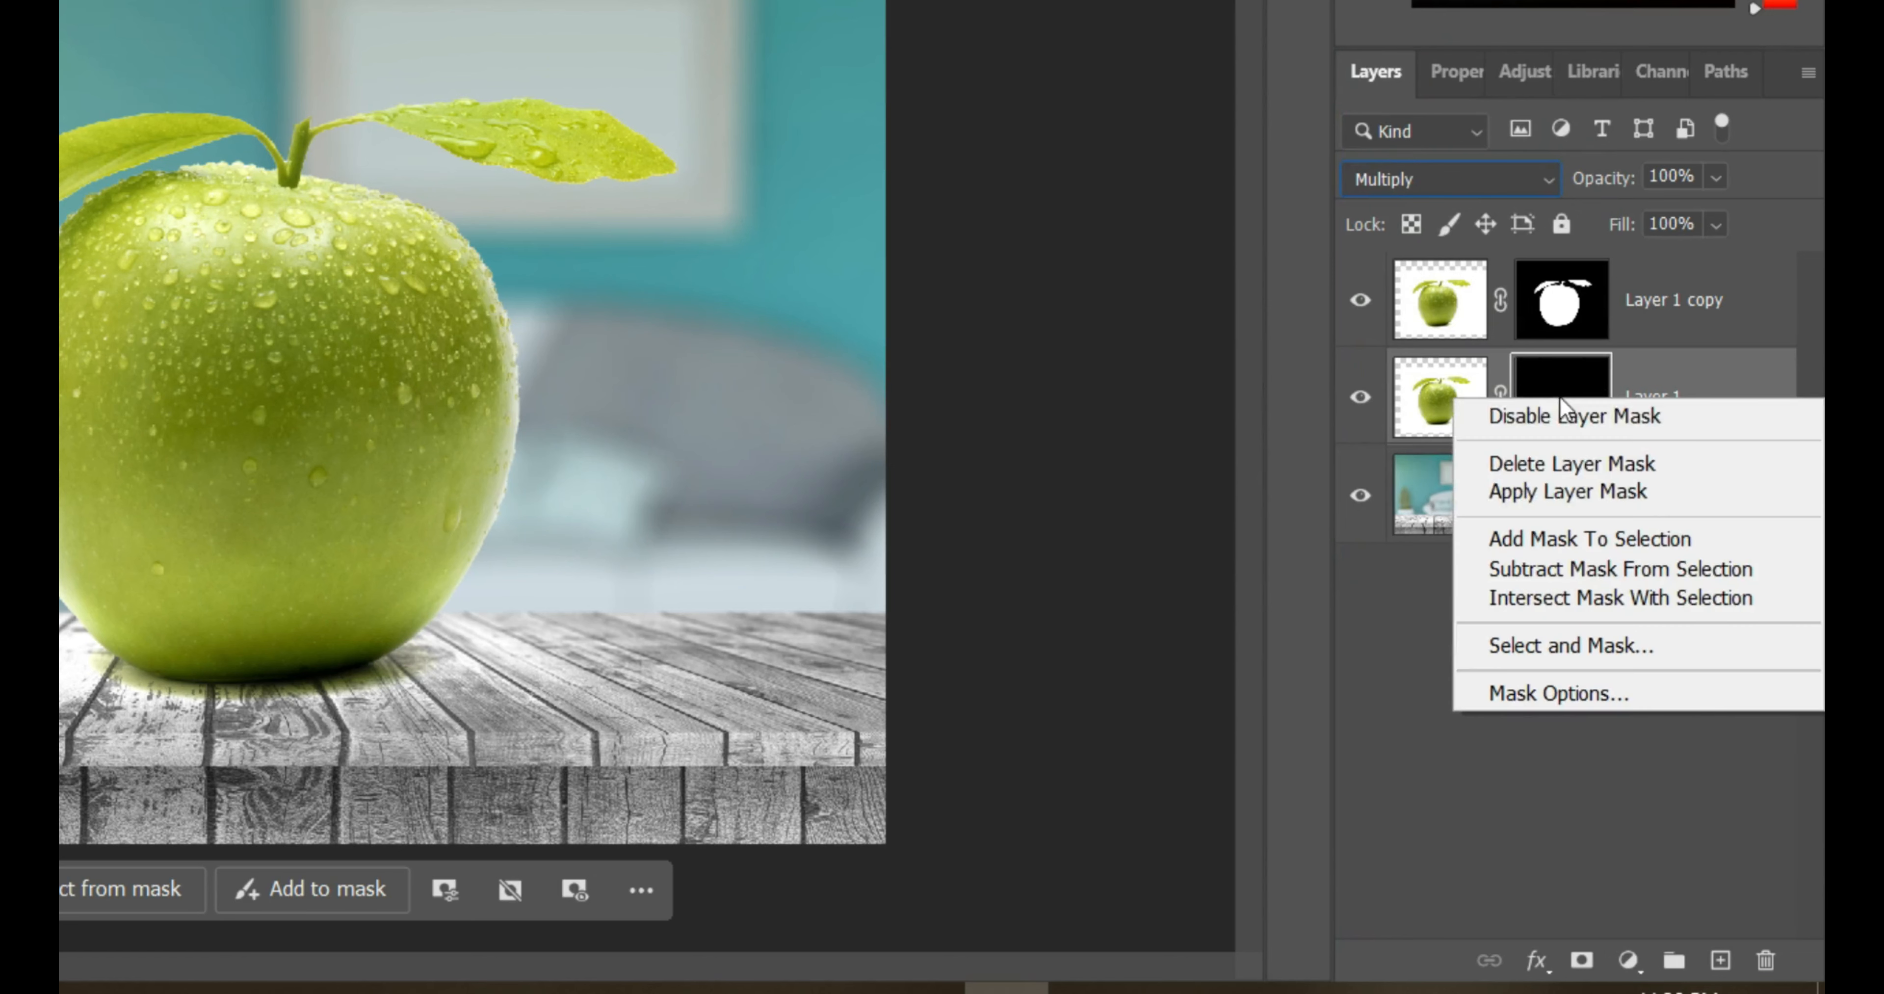
{"action": "left_click", "coordinate": [1554, 493]}
{"action": "right_click", "coordinate": [1580, 311]}
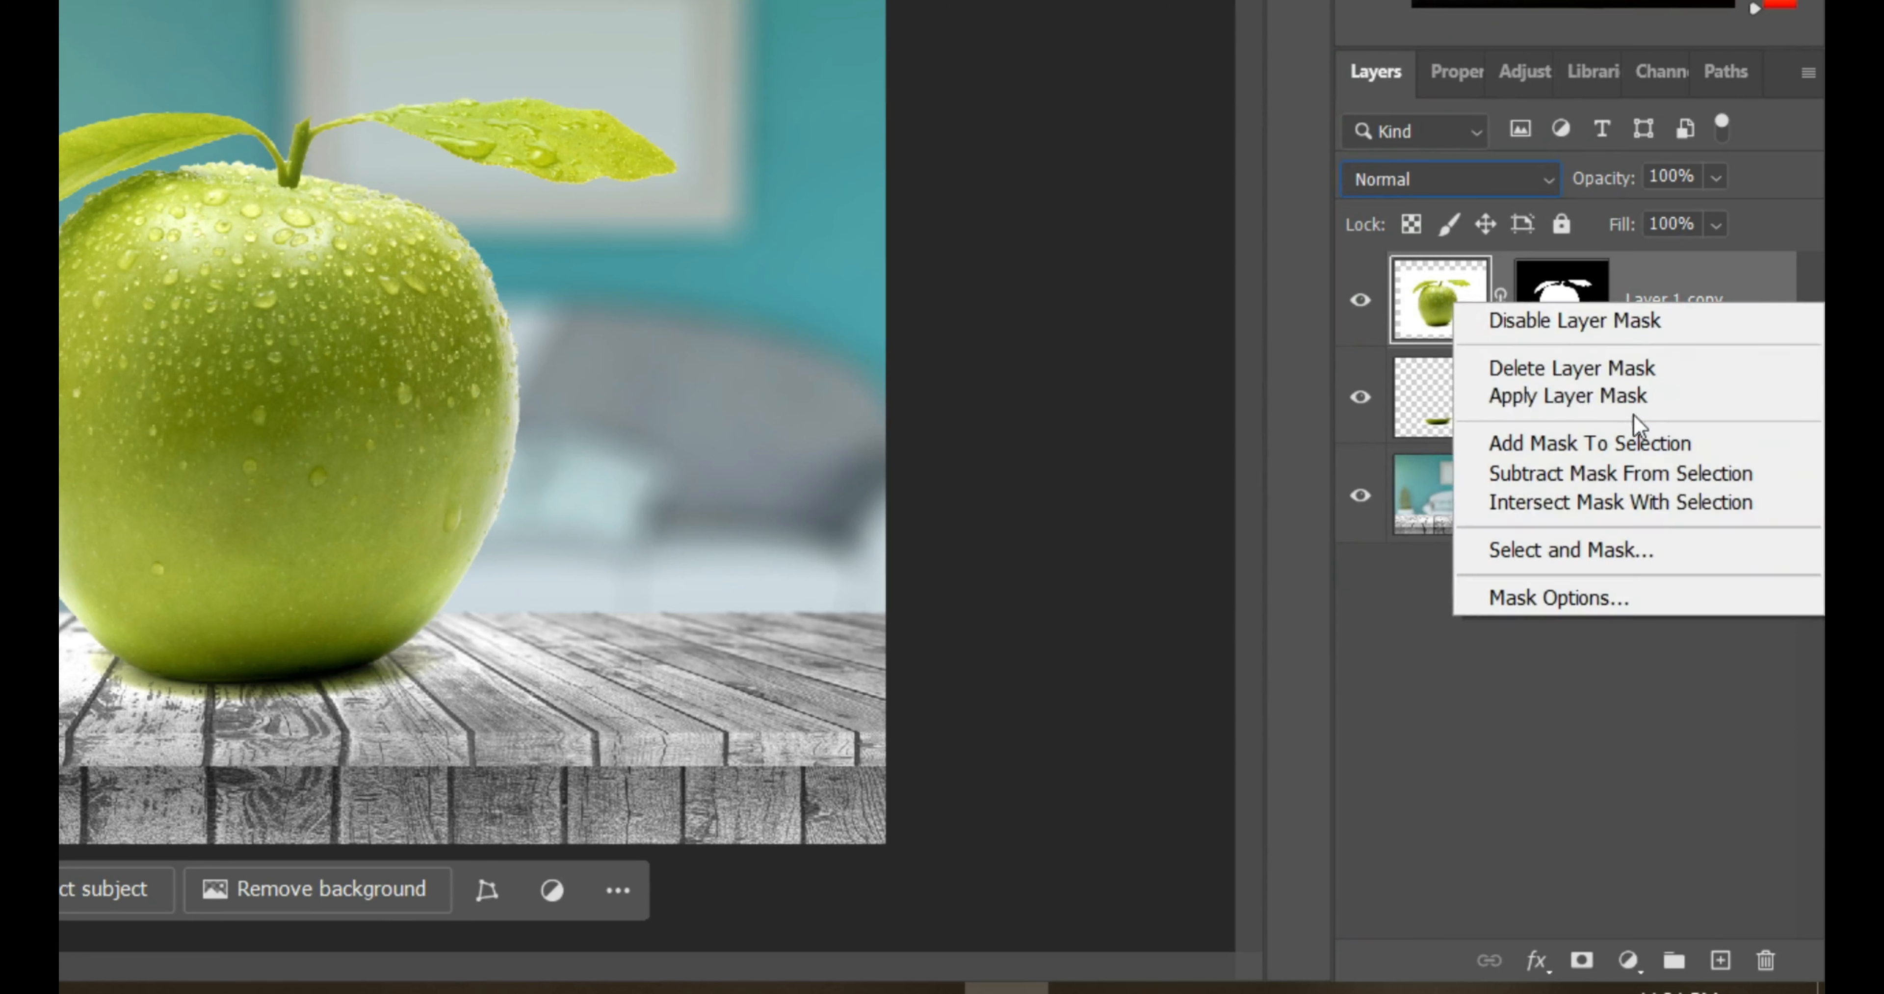
{"action": "left_click", "coordinate": [1610, 394]}
- Desaturate a duplicate of Layer 1 copy, with Layer 1 copy itself hidden
{"action": "left_click_drag", "start_coordinate": [1743, 320], "coordinate": [1721, 960]}
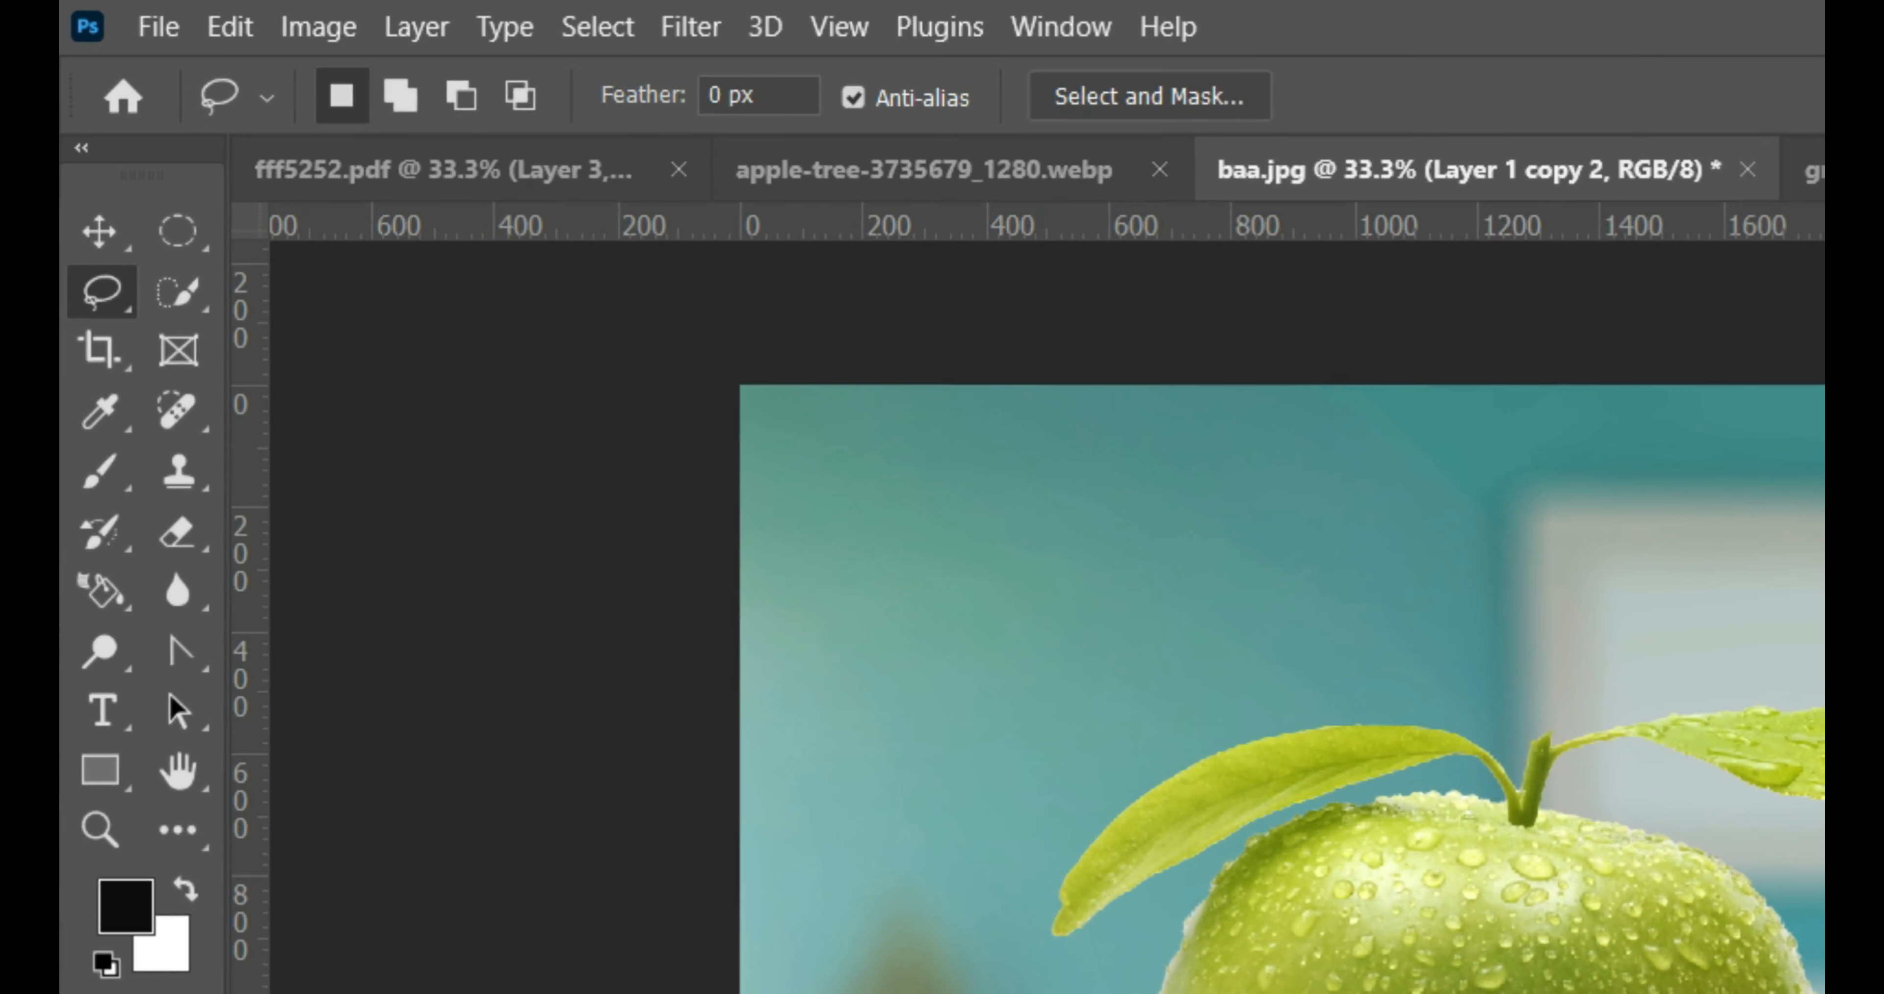
{"action": "left_click", "coordinate": [99, 231]}
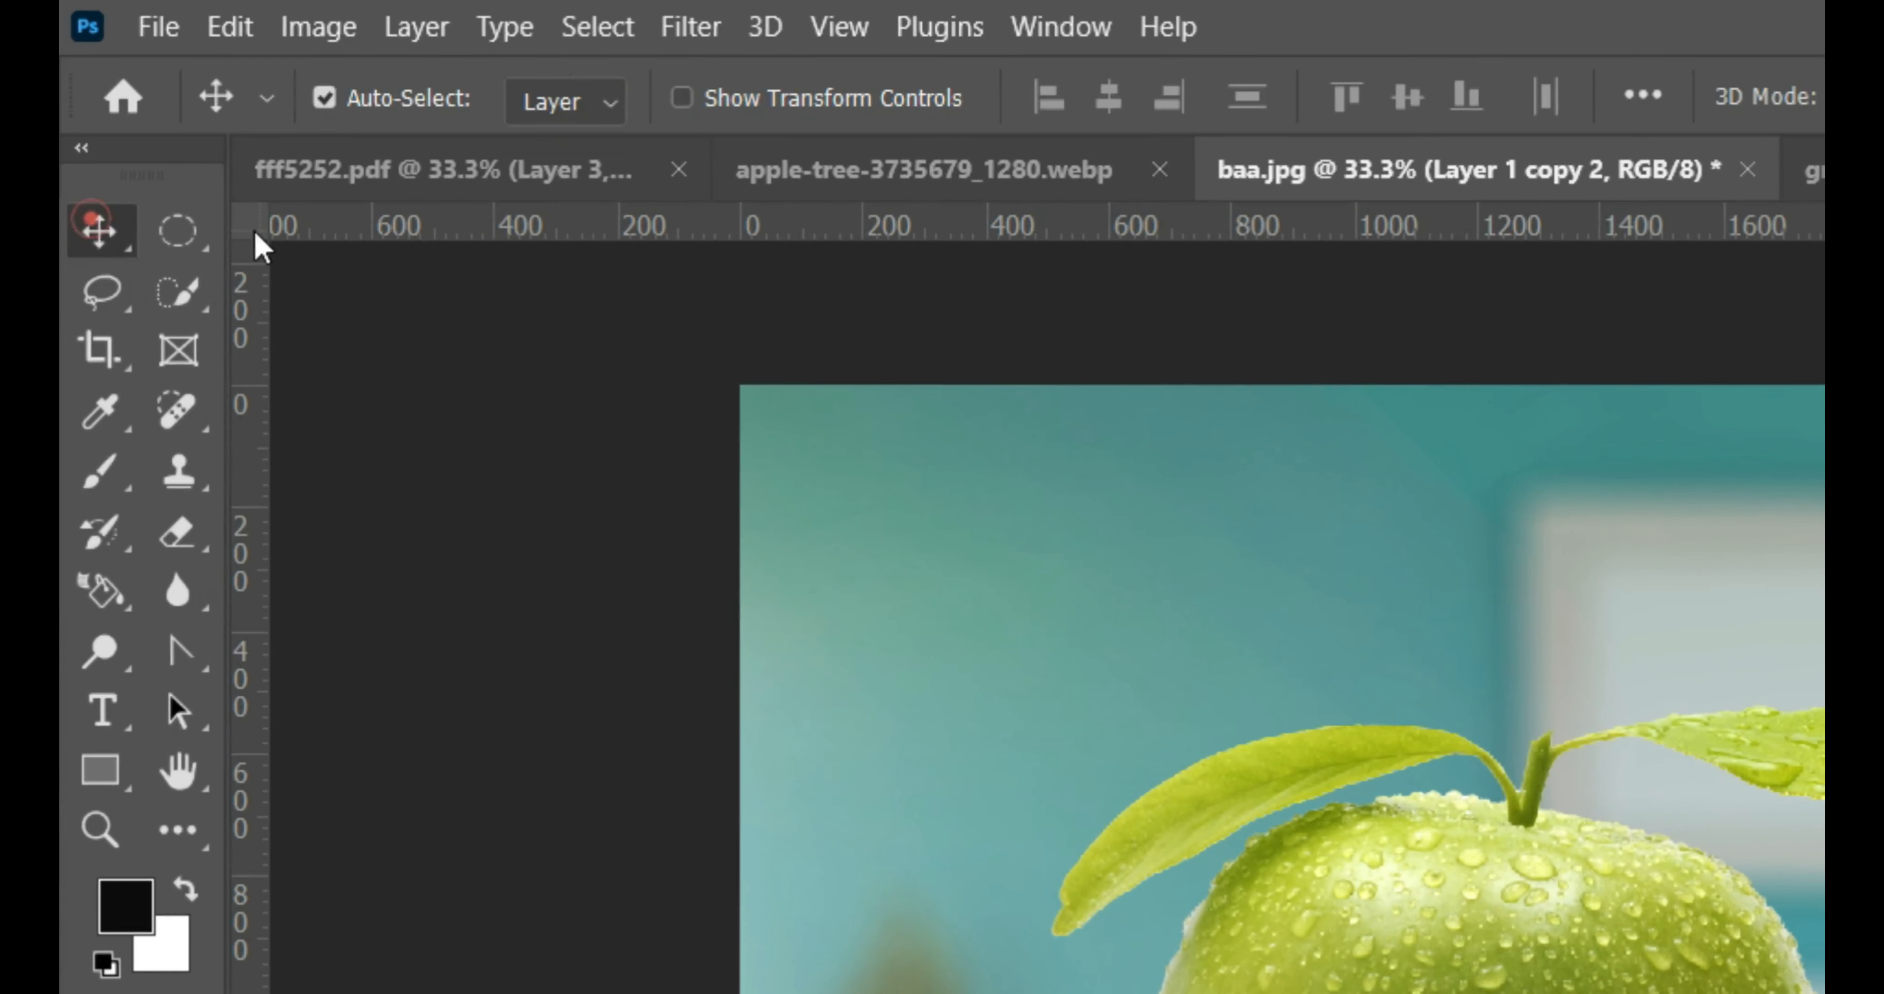
{"action": "left_click", "coordinate": [307, 29]}
{"action": "mouse_move", "coordinate": [629, 136]}
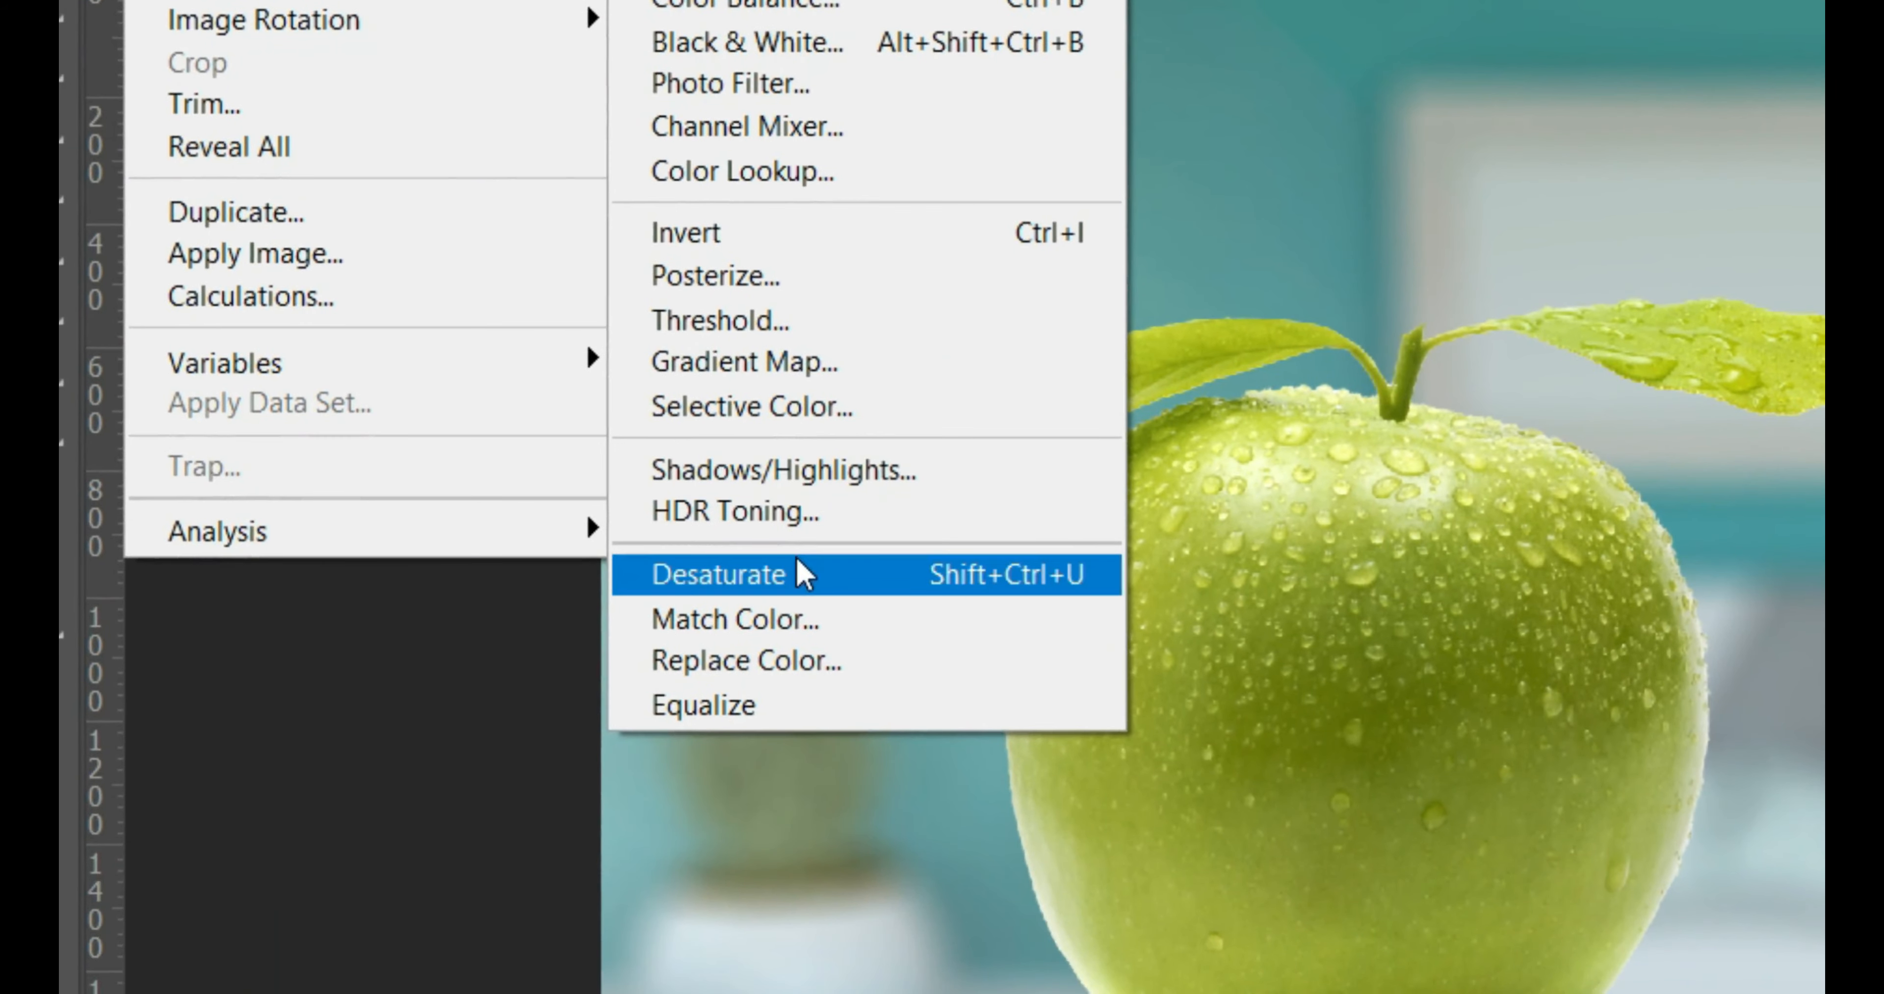
{"action": "left_click", "coordinate": [797, 638]}
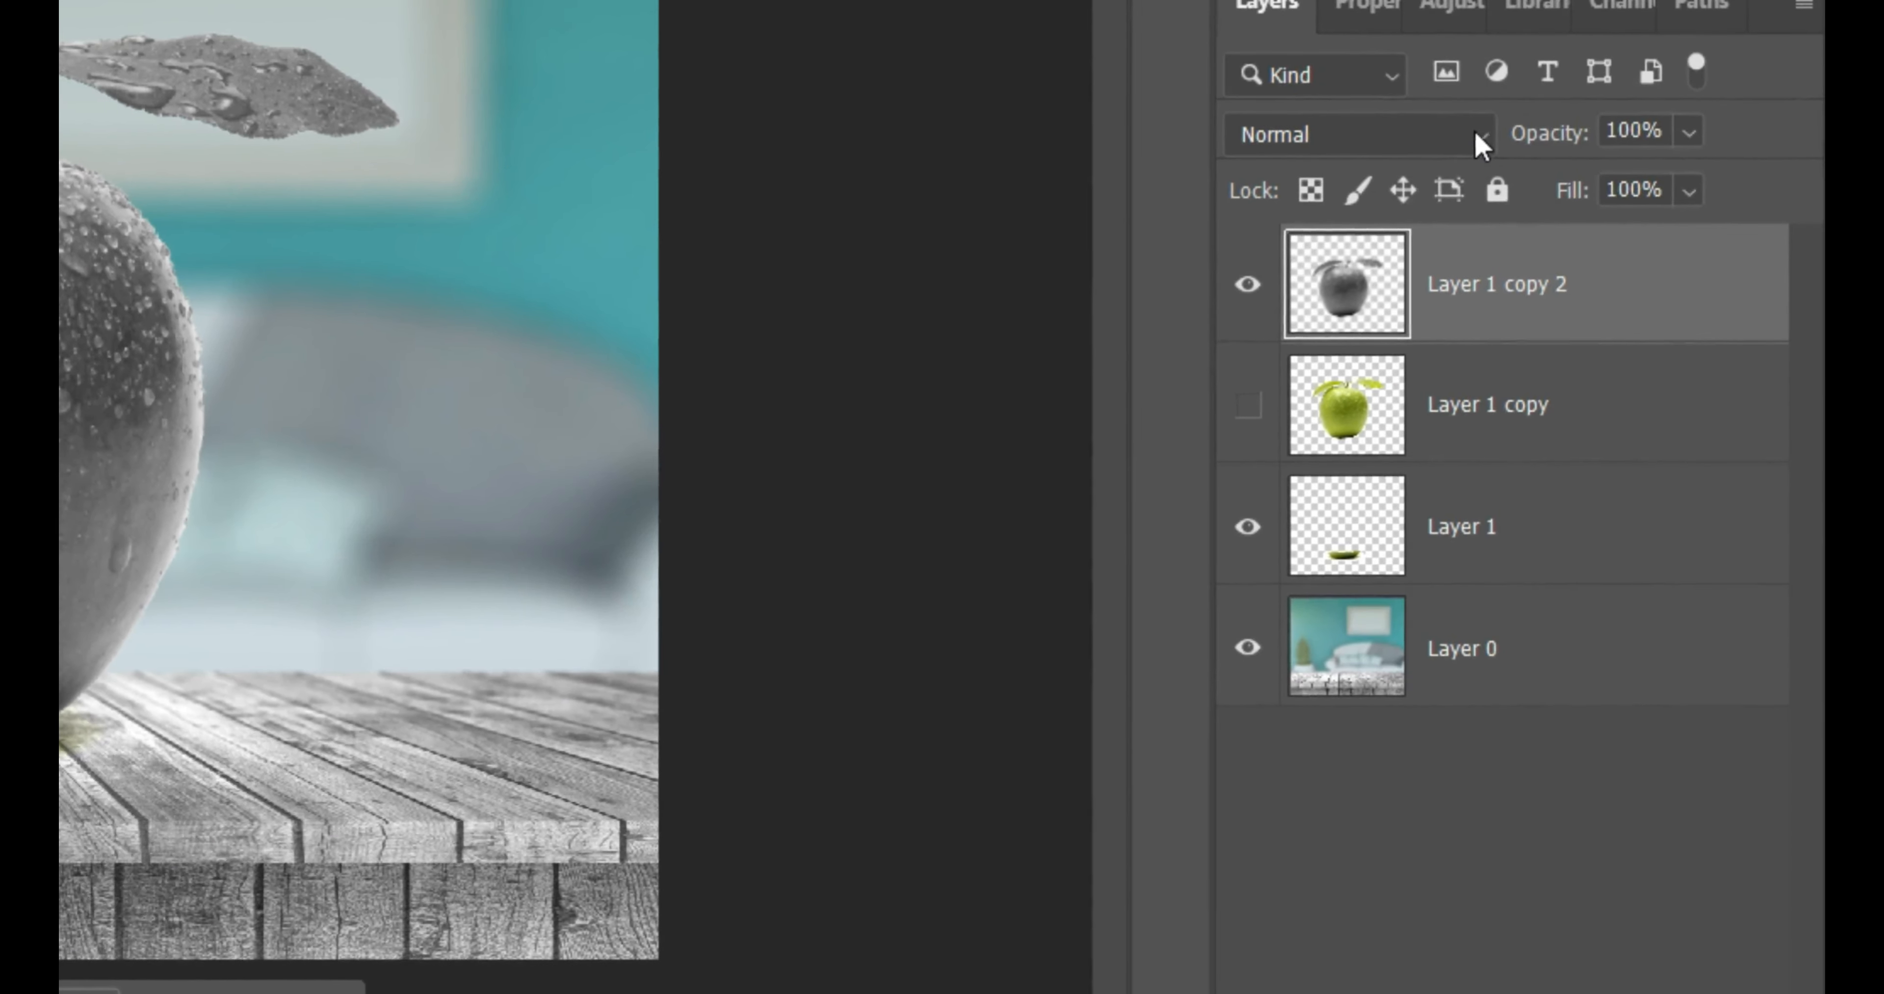
- Set Layer 1 copy 2 to Screen blending and adjust its Levels input values to 91, 1.36 and 221
{"action": "left_click", "coordinate": [1474, 132]}
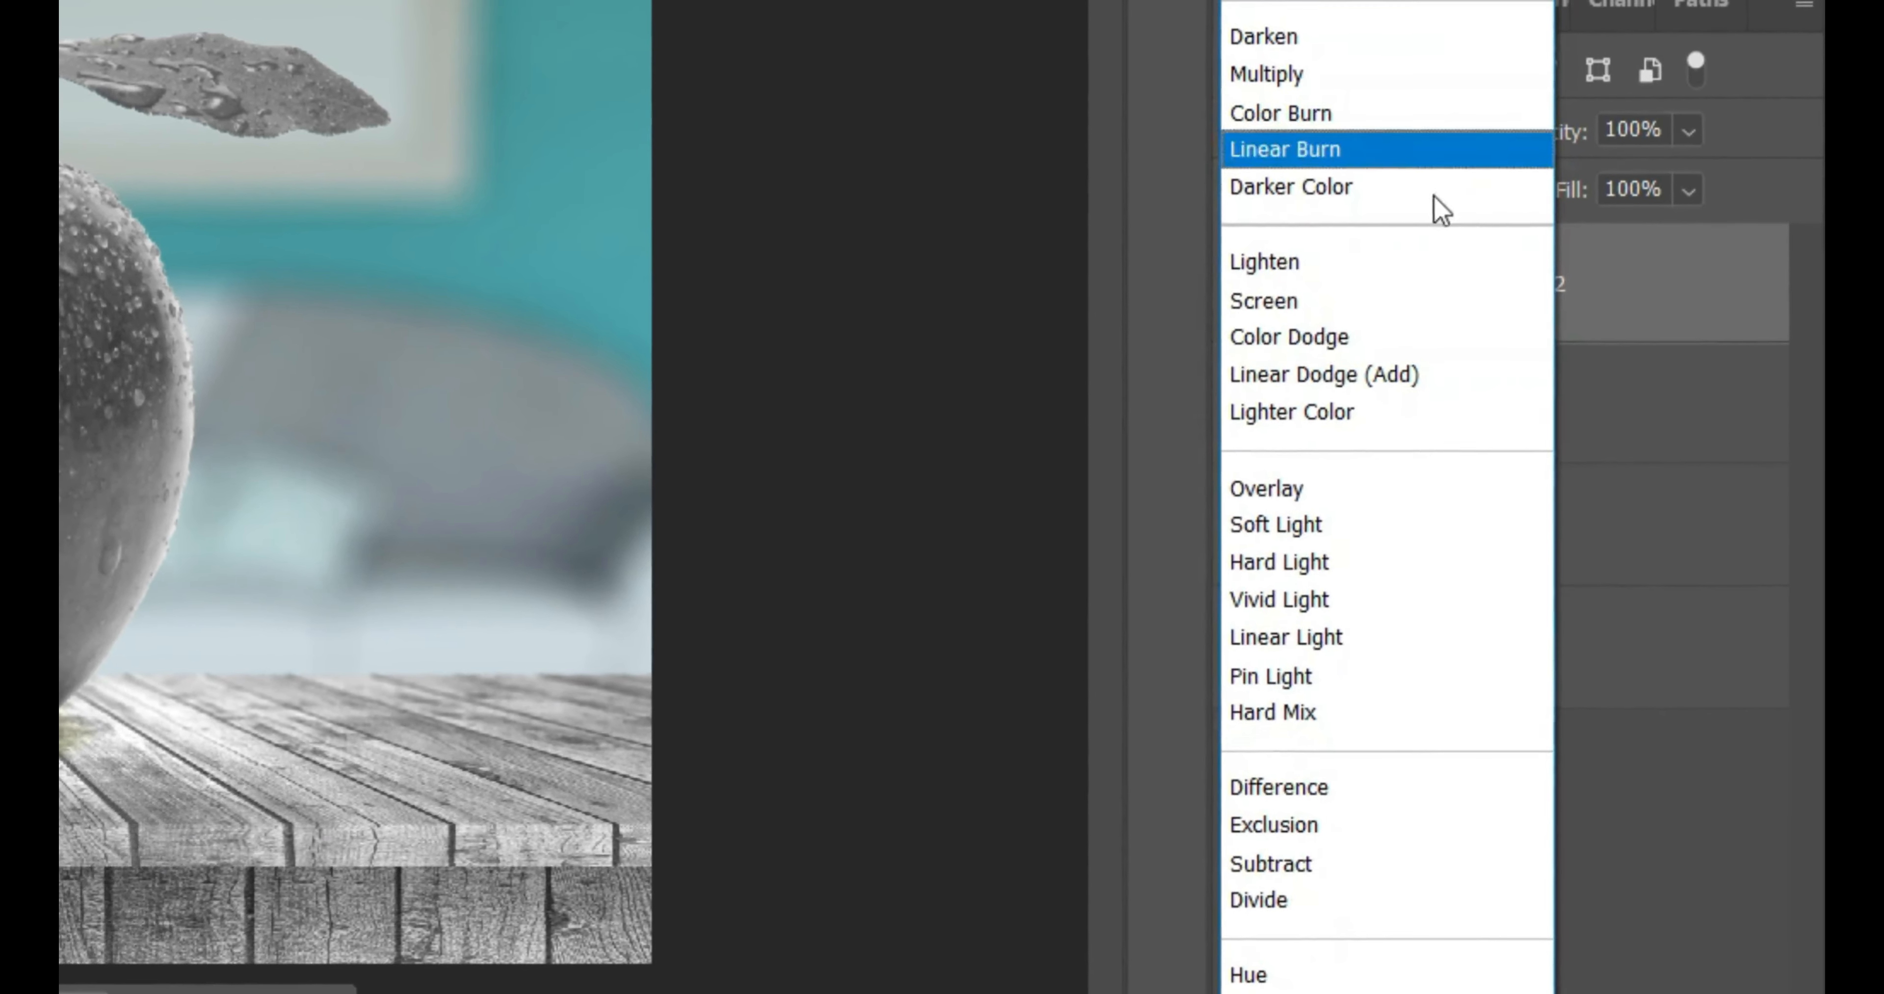
{"action": "left_click", "coordinate": [1312, 306]}
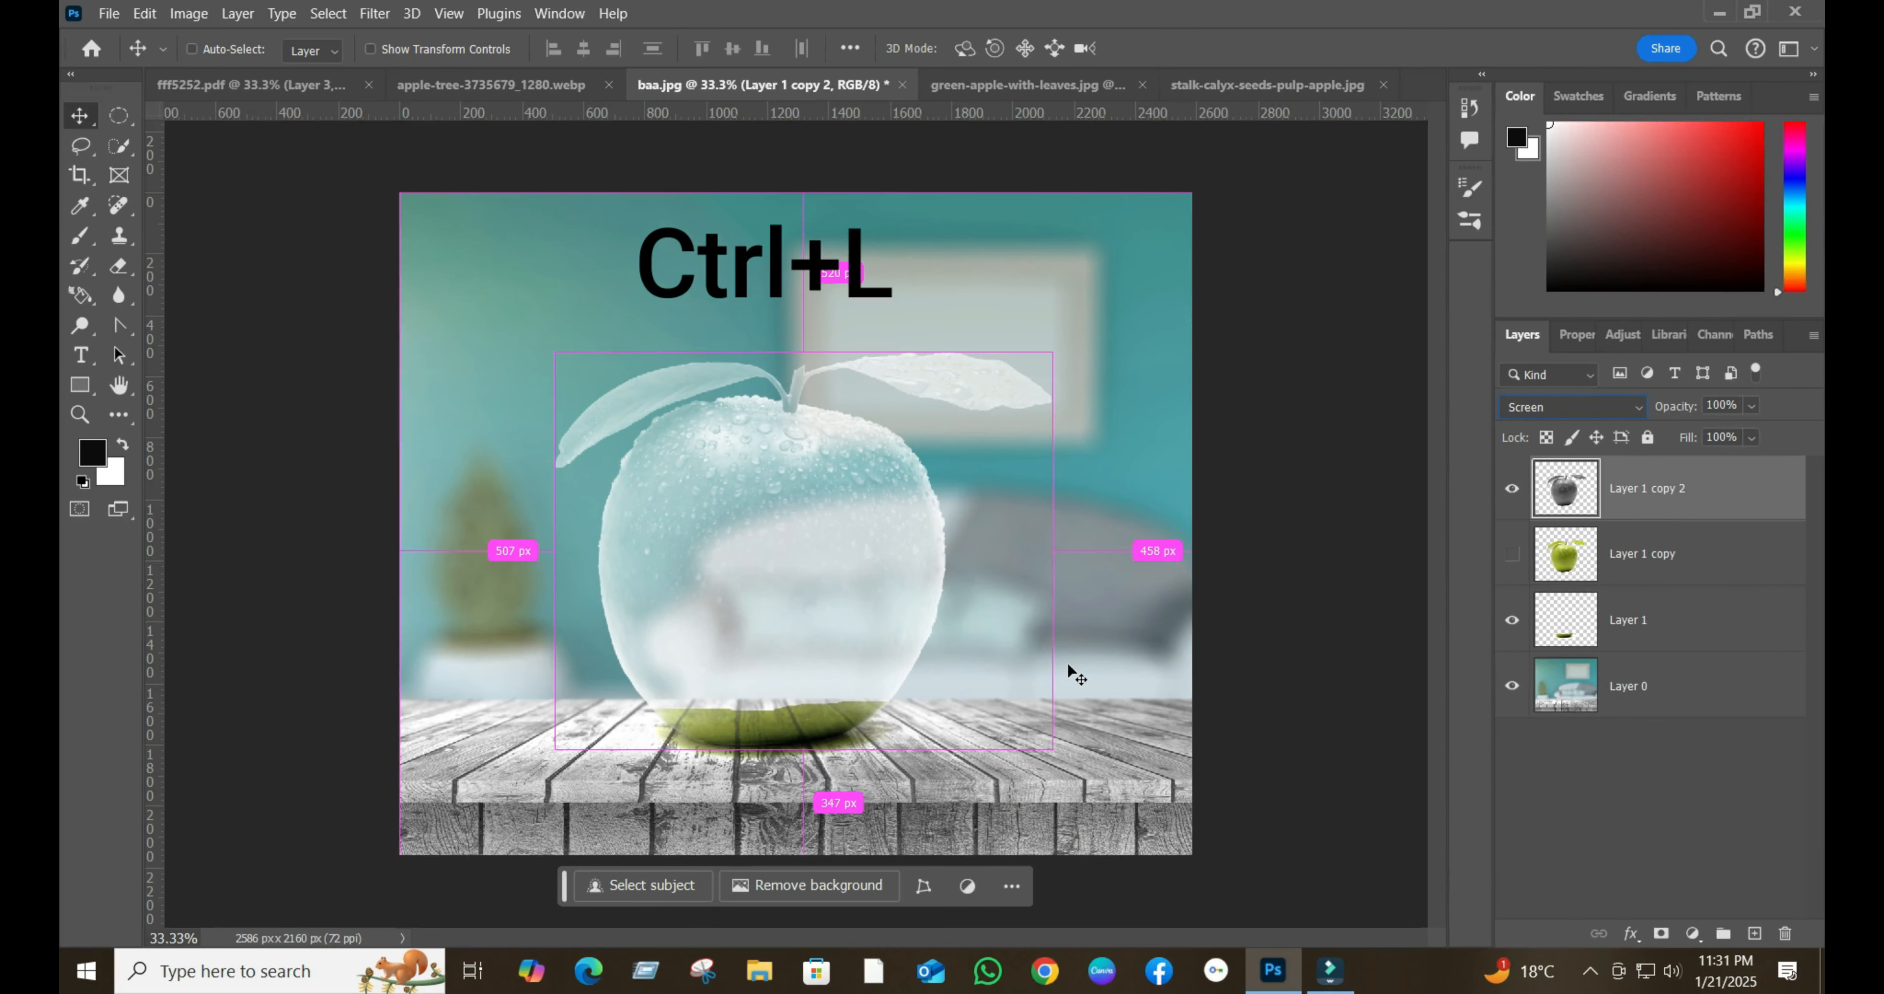
{"action": "key", "text": "ctrl+l"}
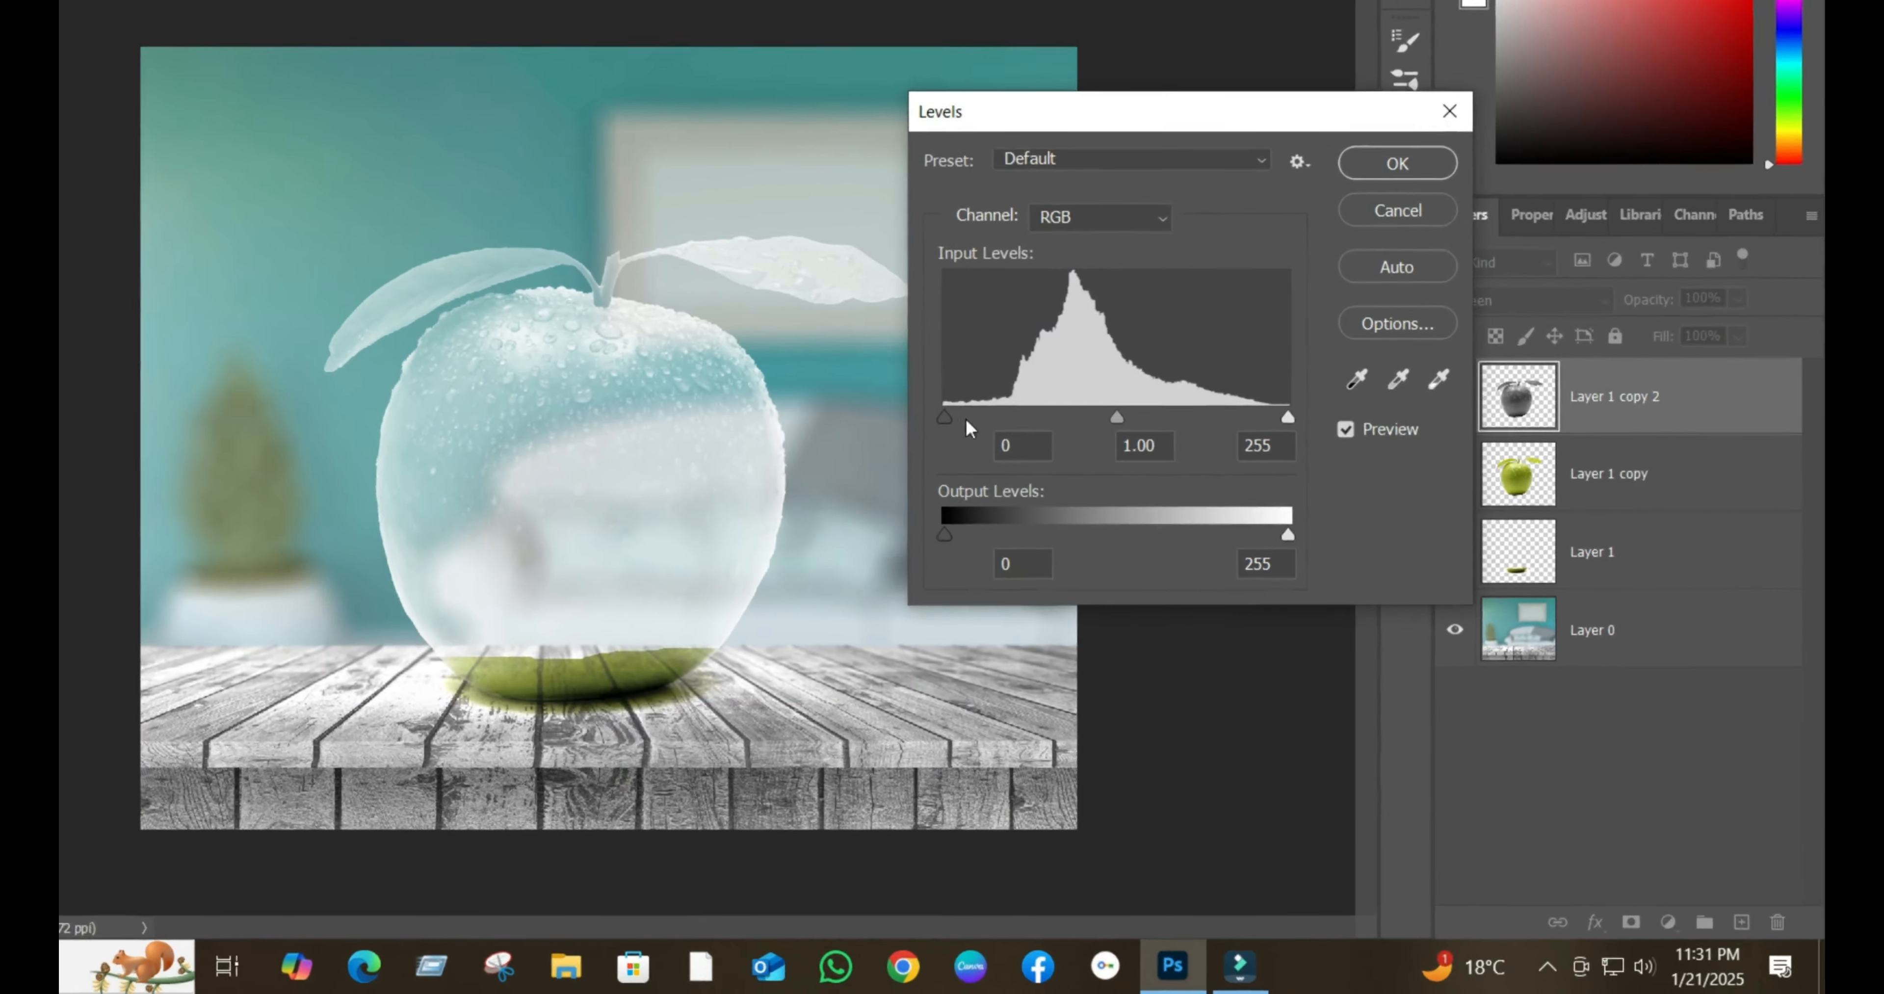
{"action": "left_click_drag", "start_coordinate": [951, 417], "coordinate": [1029, 416]}
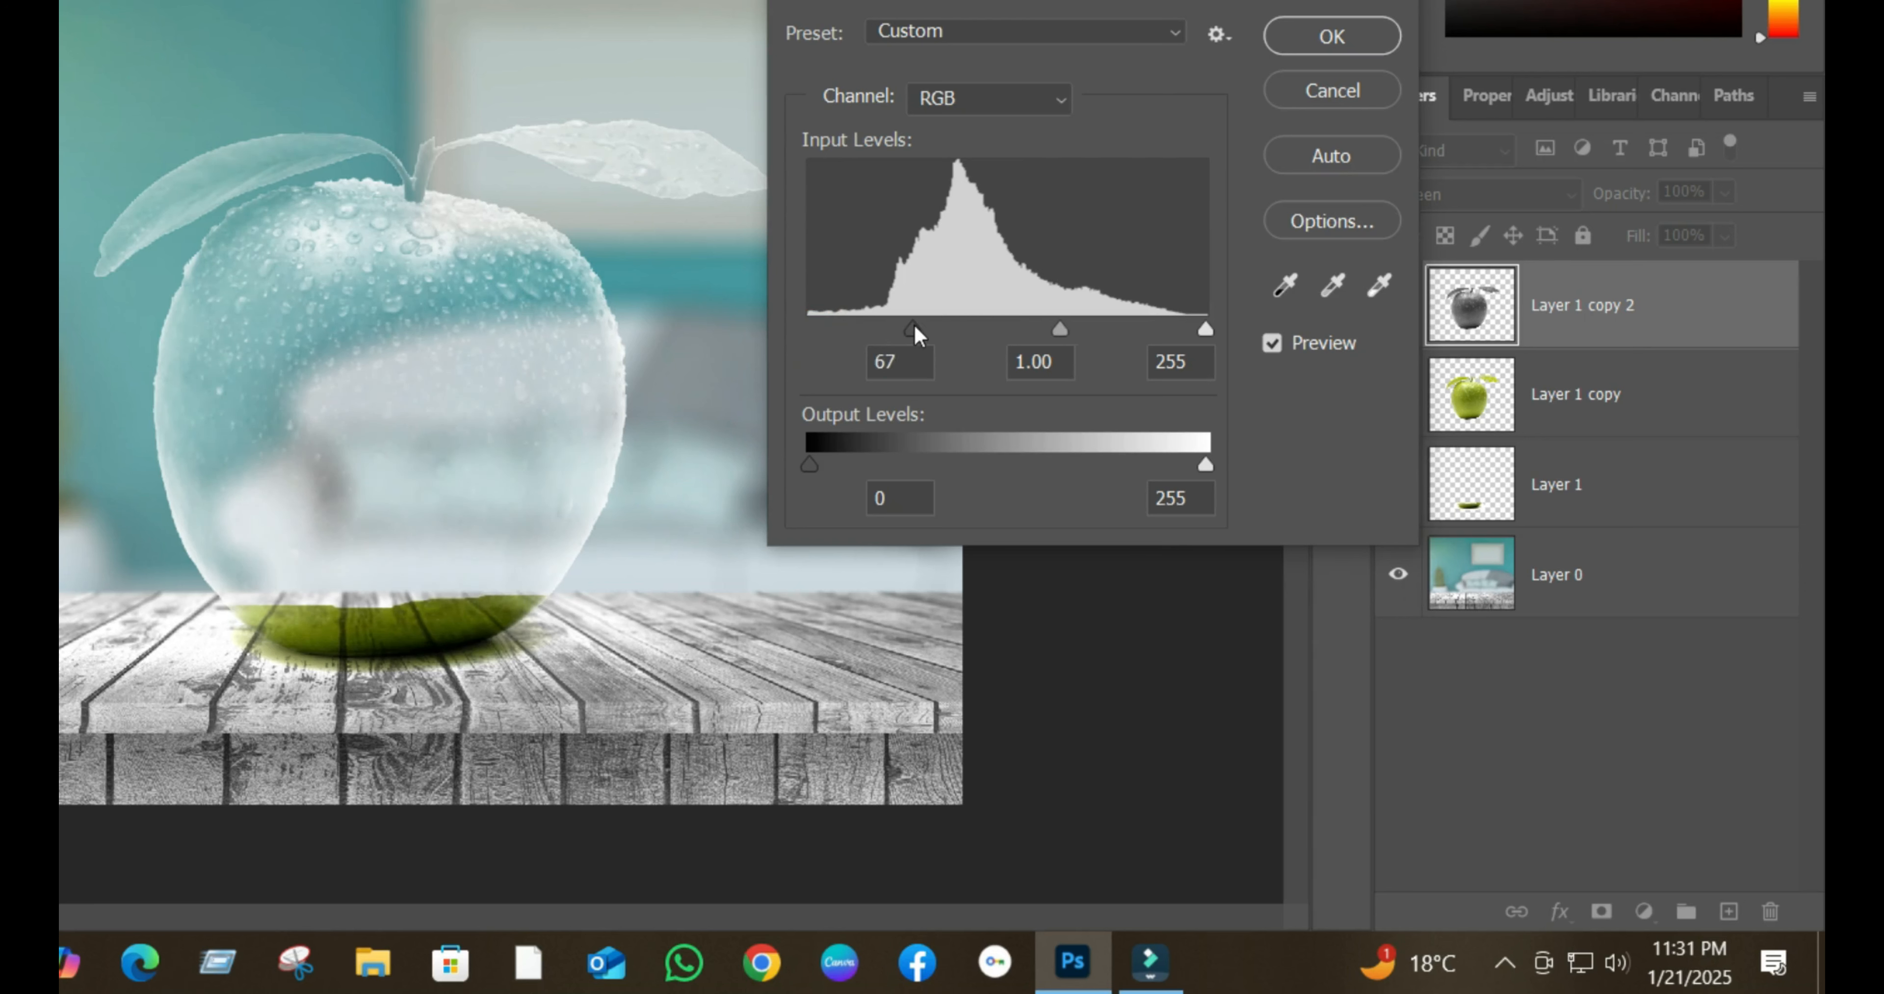
{"action": "mouse_move", "coordinate": [914, 324]}
{"action": "left_mouse_down"}
{"action": "mouse_move", "coordinate": [961, 323]}
{"action": "mouse_move", "coordinate": [932, 324]}
{"action": "left_mouse_up"}
{"action": "left_click_drag", "start_coordinate": [1069, 327], "coordinate": [1037, 333]}
{"action": "left_click_drag", "start_coordinate": [1205, 330], "coordinate": [1197, 333]}
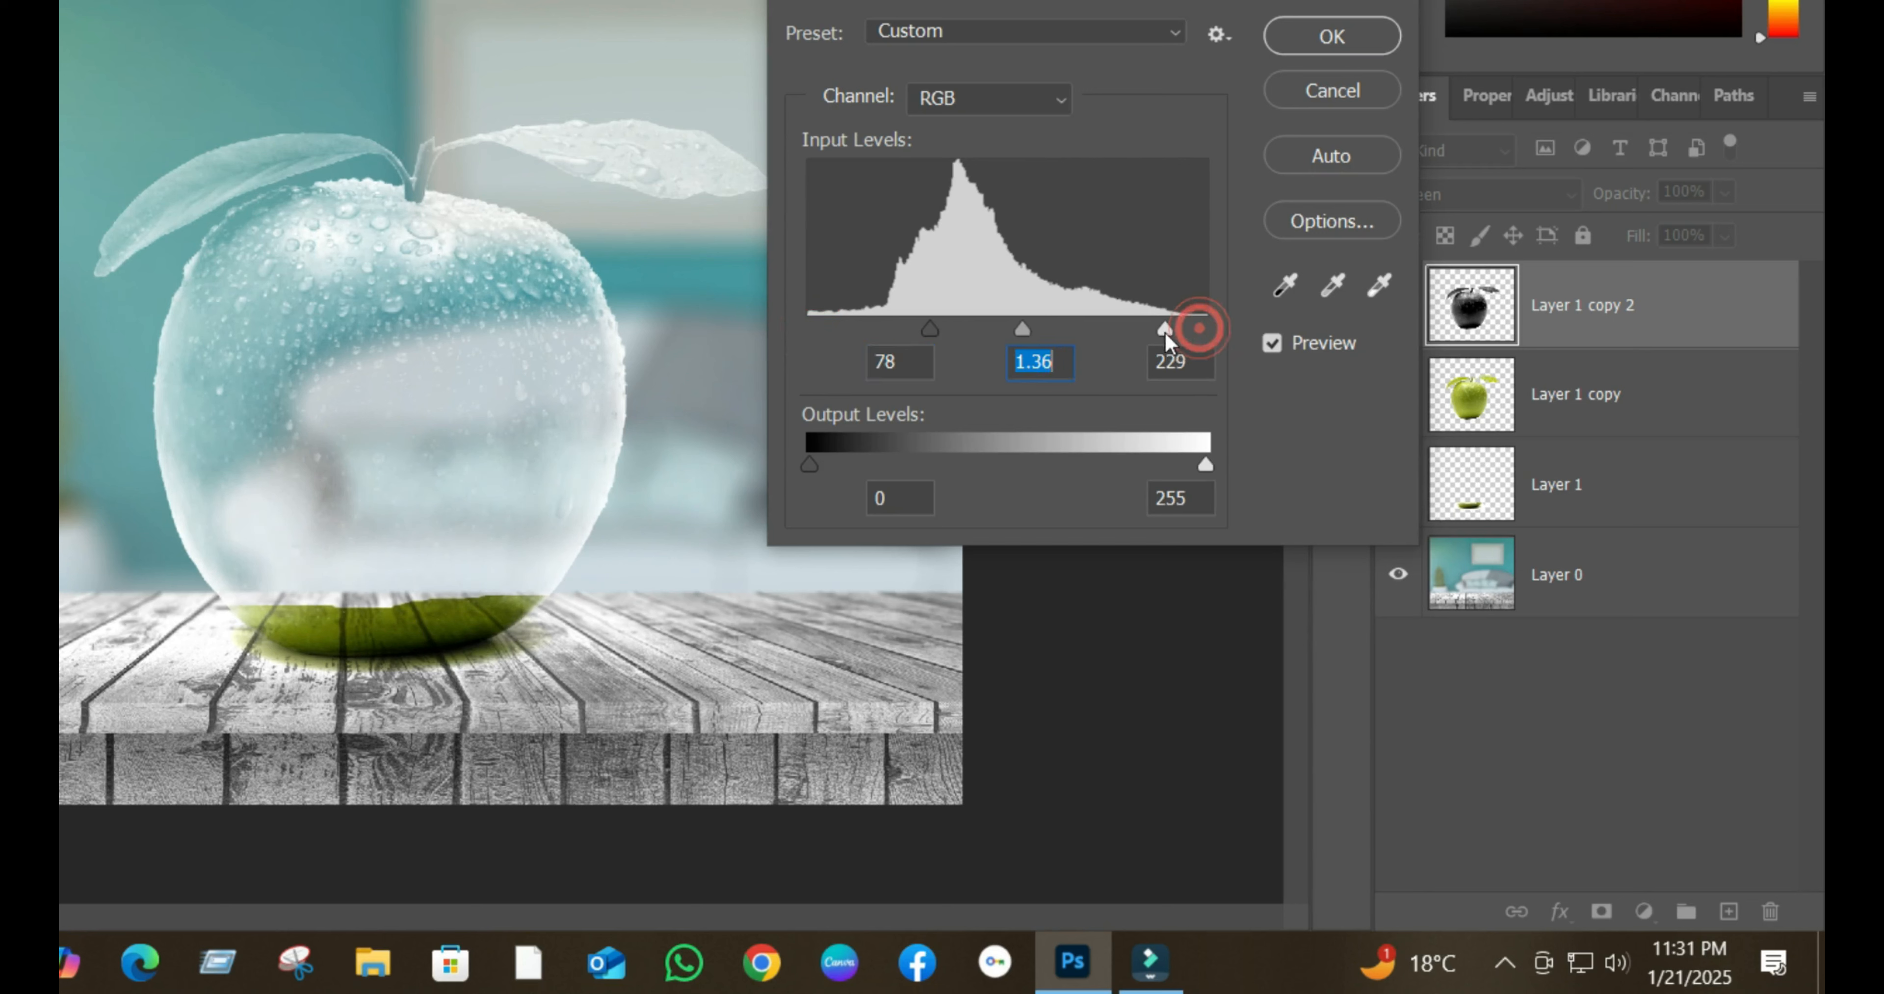
{"action": "left_click", "coordinate": [1154, 335]}
{"action": "left_click_drag", "start_coordinate": [930, 330], "coordinate": [948, 338]}
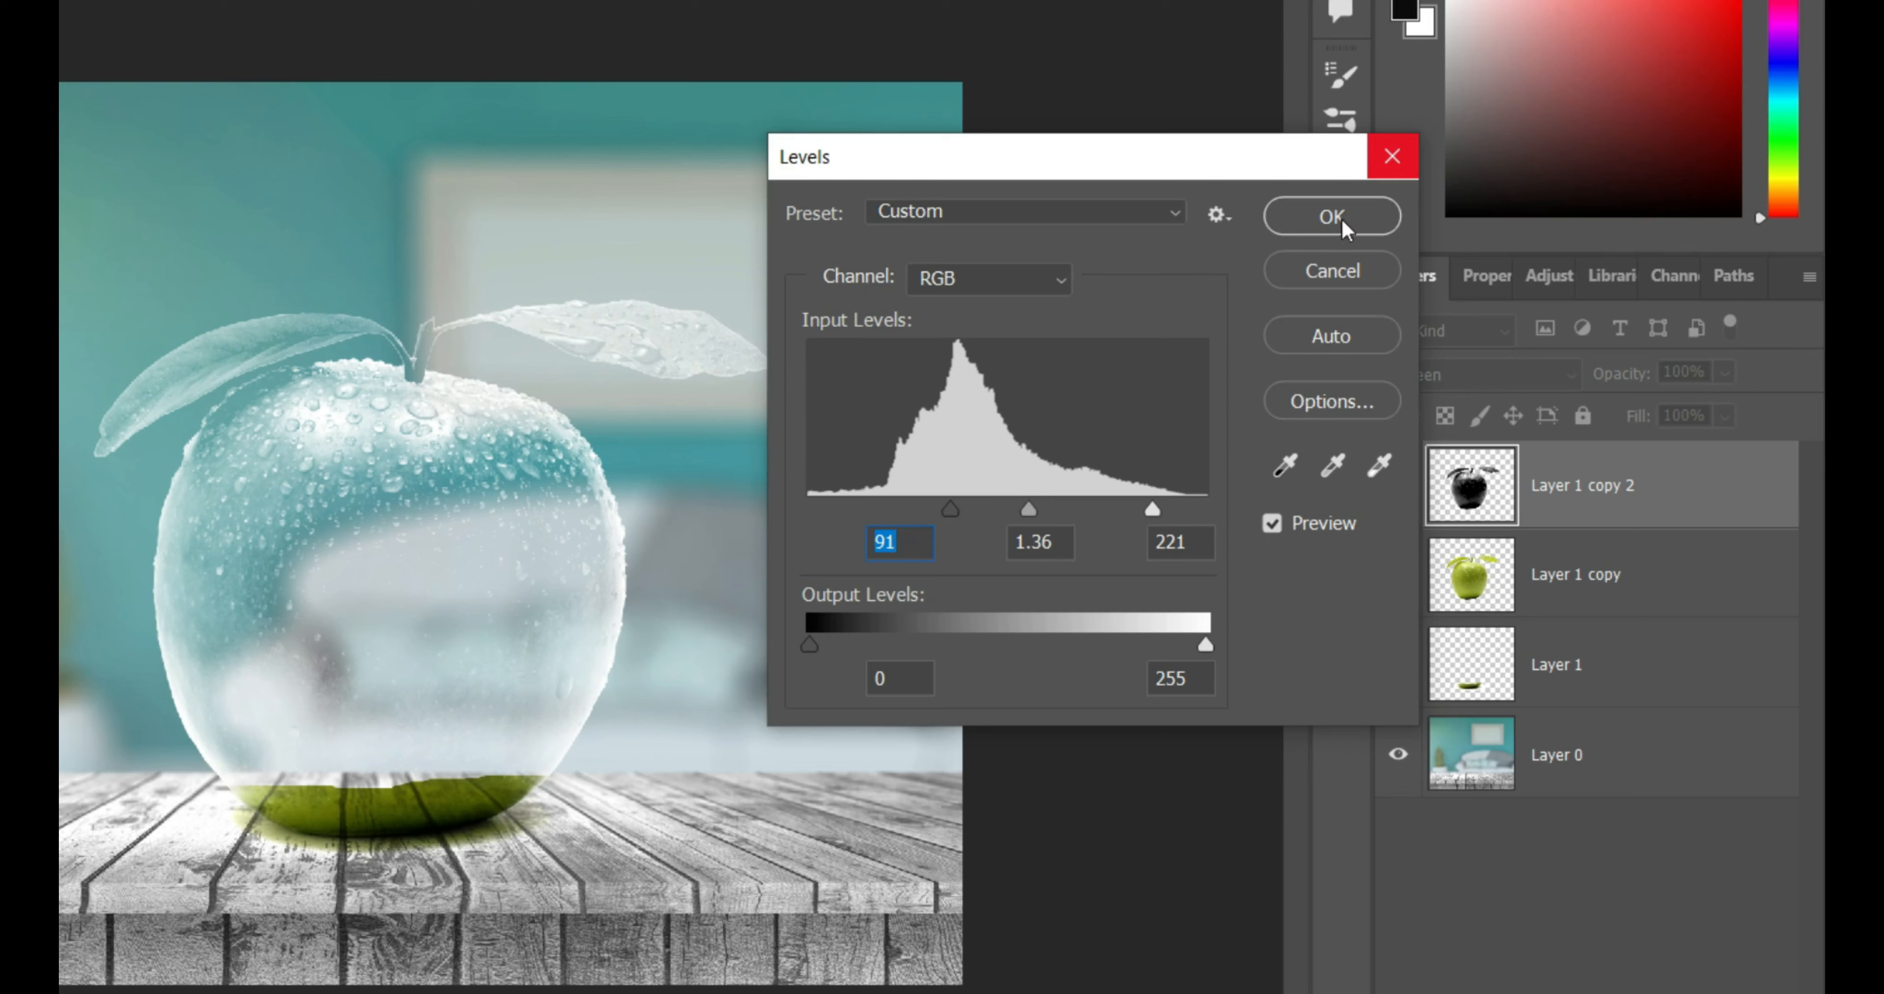
{"action": "left_click", "coordinate": [1333, 217]}
- Add a layer mask to Layer 1 copy 2 and brush black over both leaves and the stem to hide them
{"action": "left_click", "coordinate": [1398, 574]}
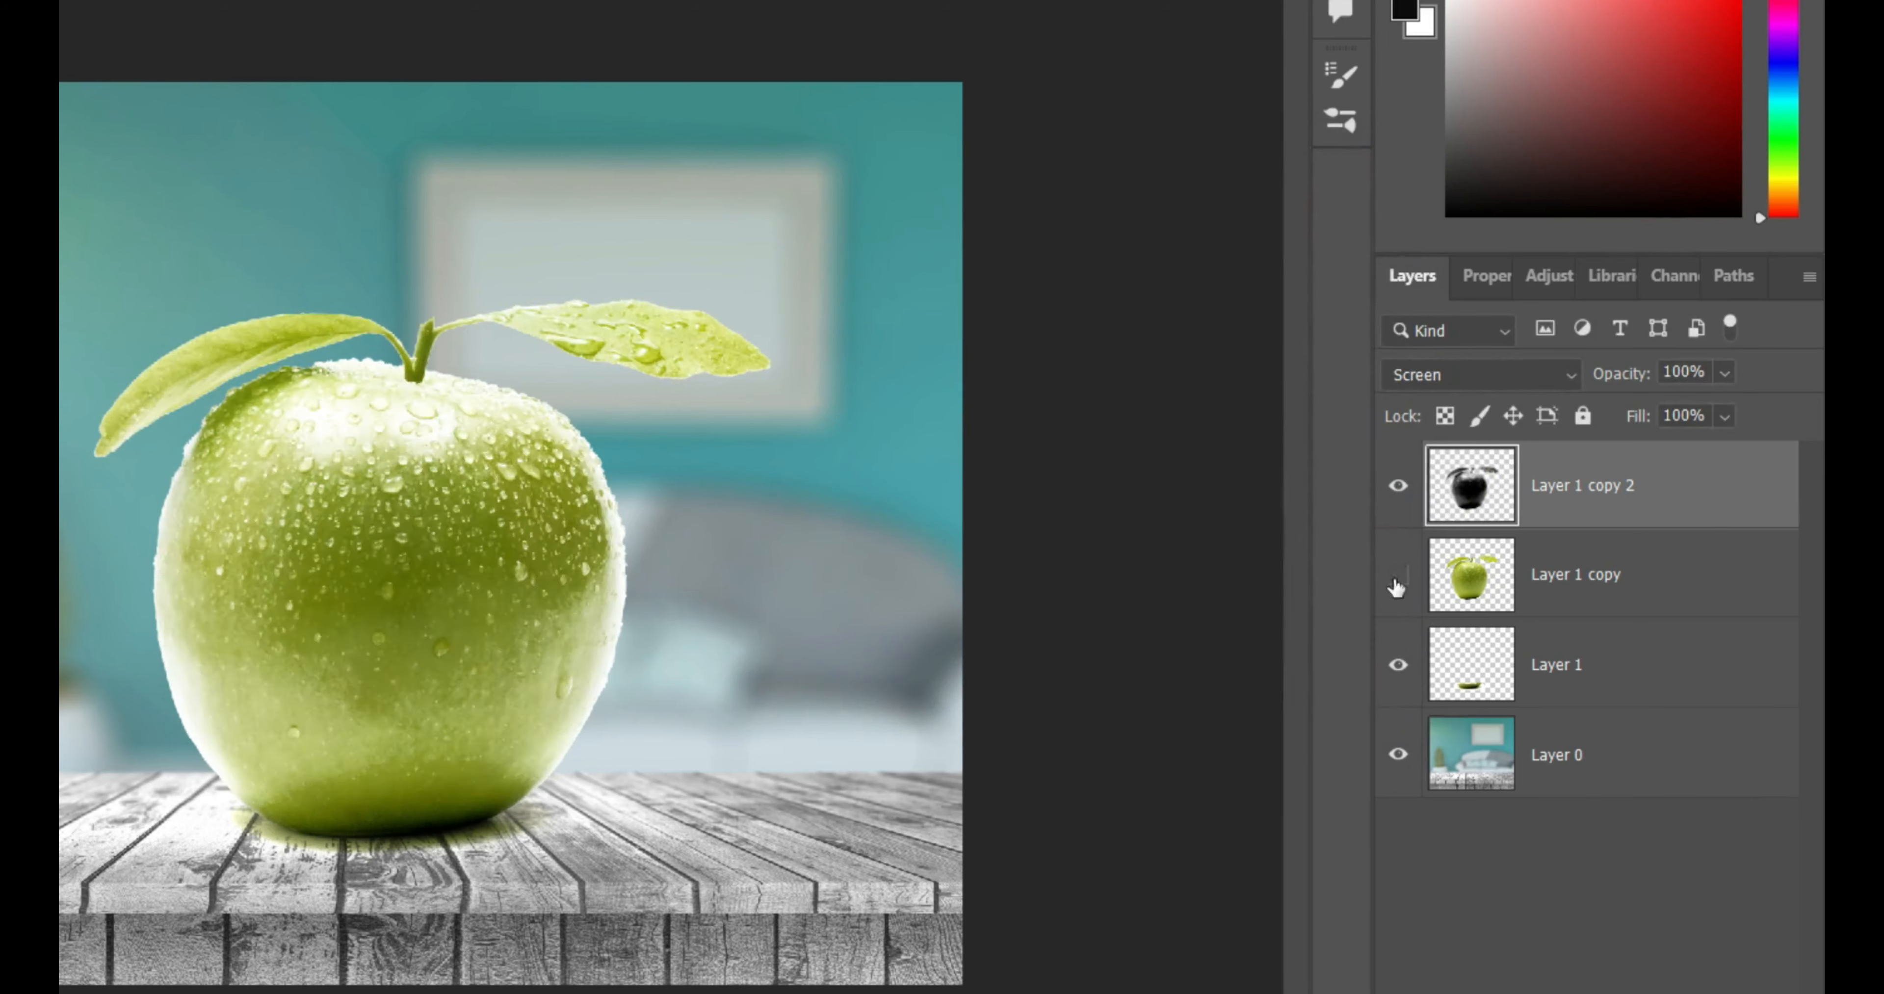
{"action": "left_click", "coordinate": [1397, 575]}
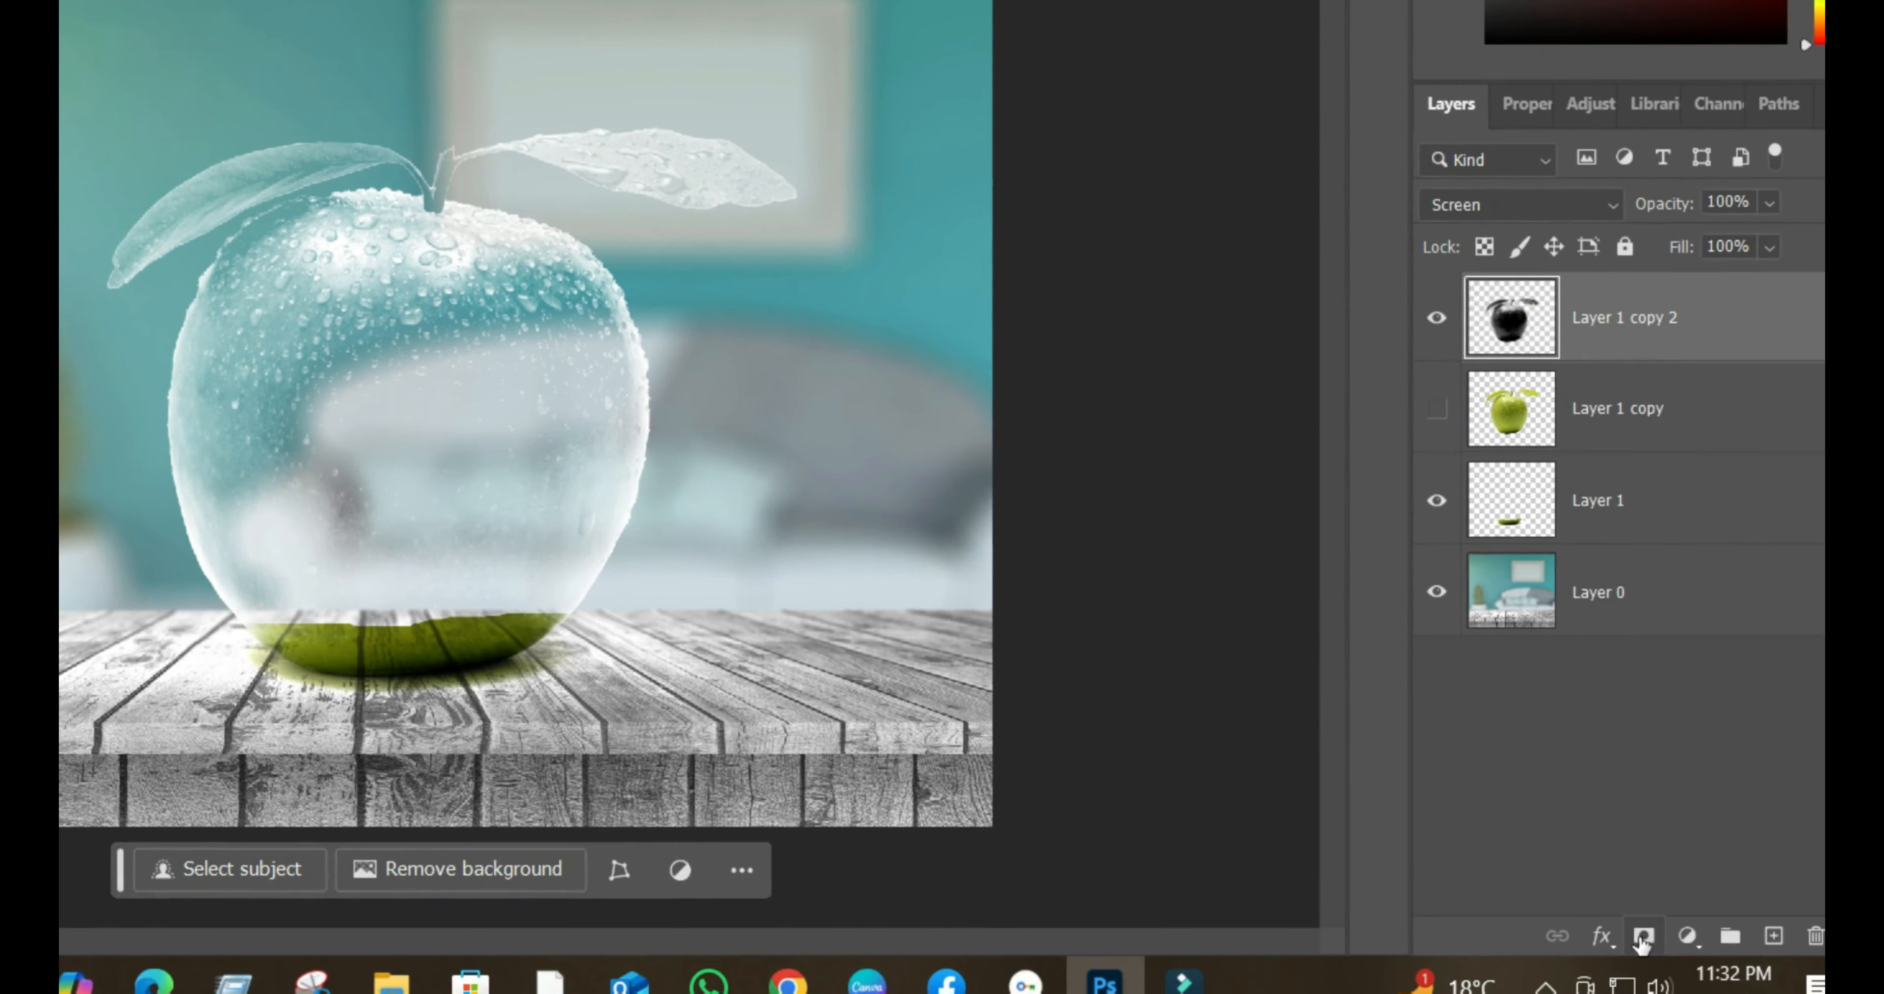
{"action": "left_click", "coordinate": [1644, 934]}
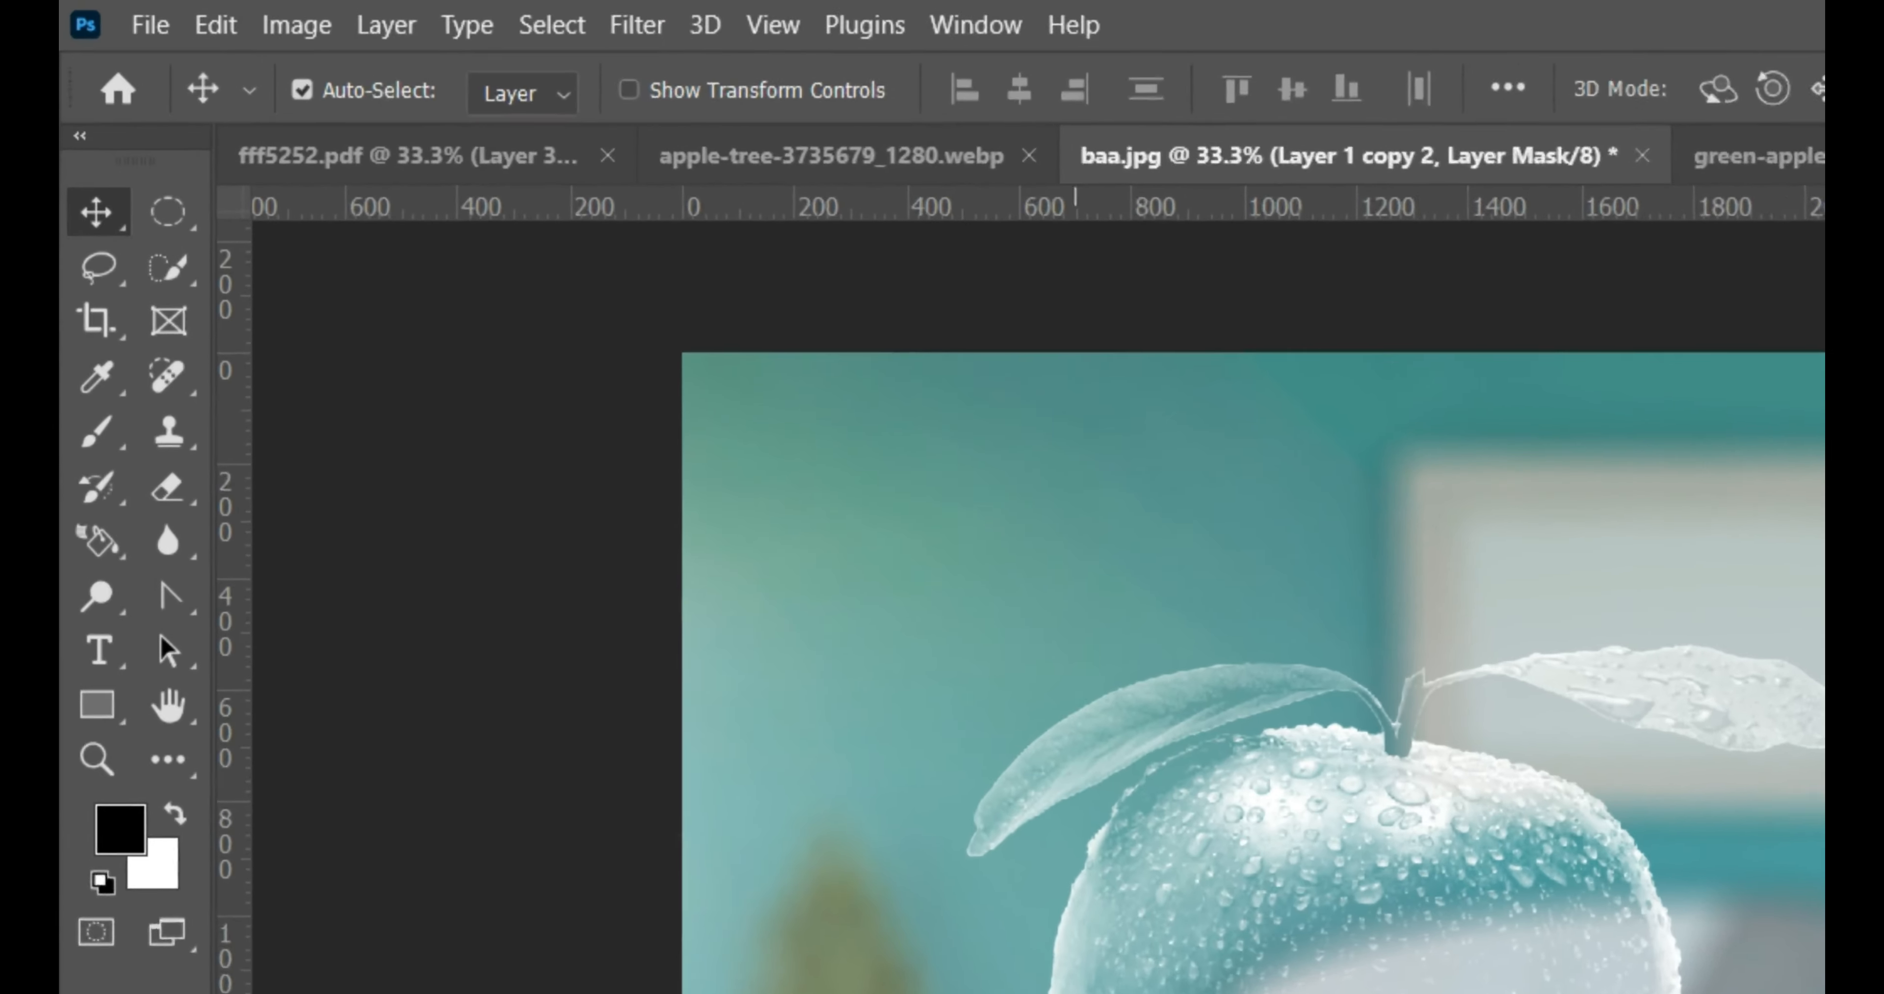
{"action": "left_click", "coordinate": [99, 451]}
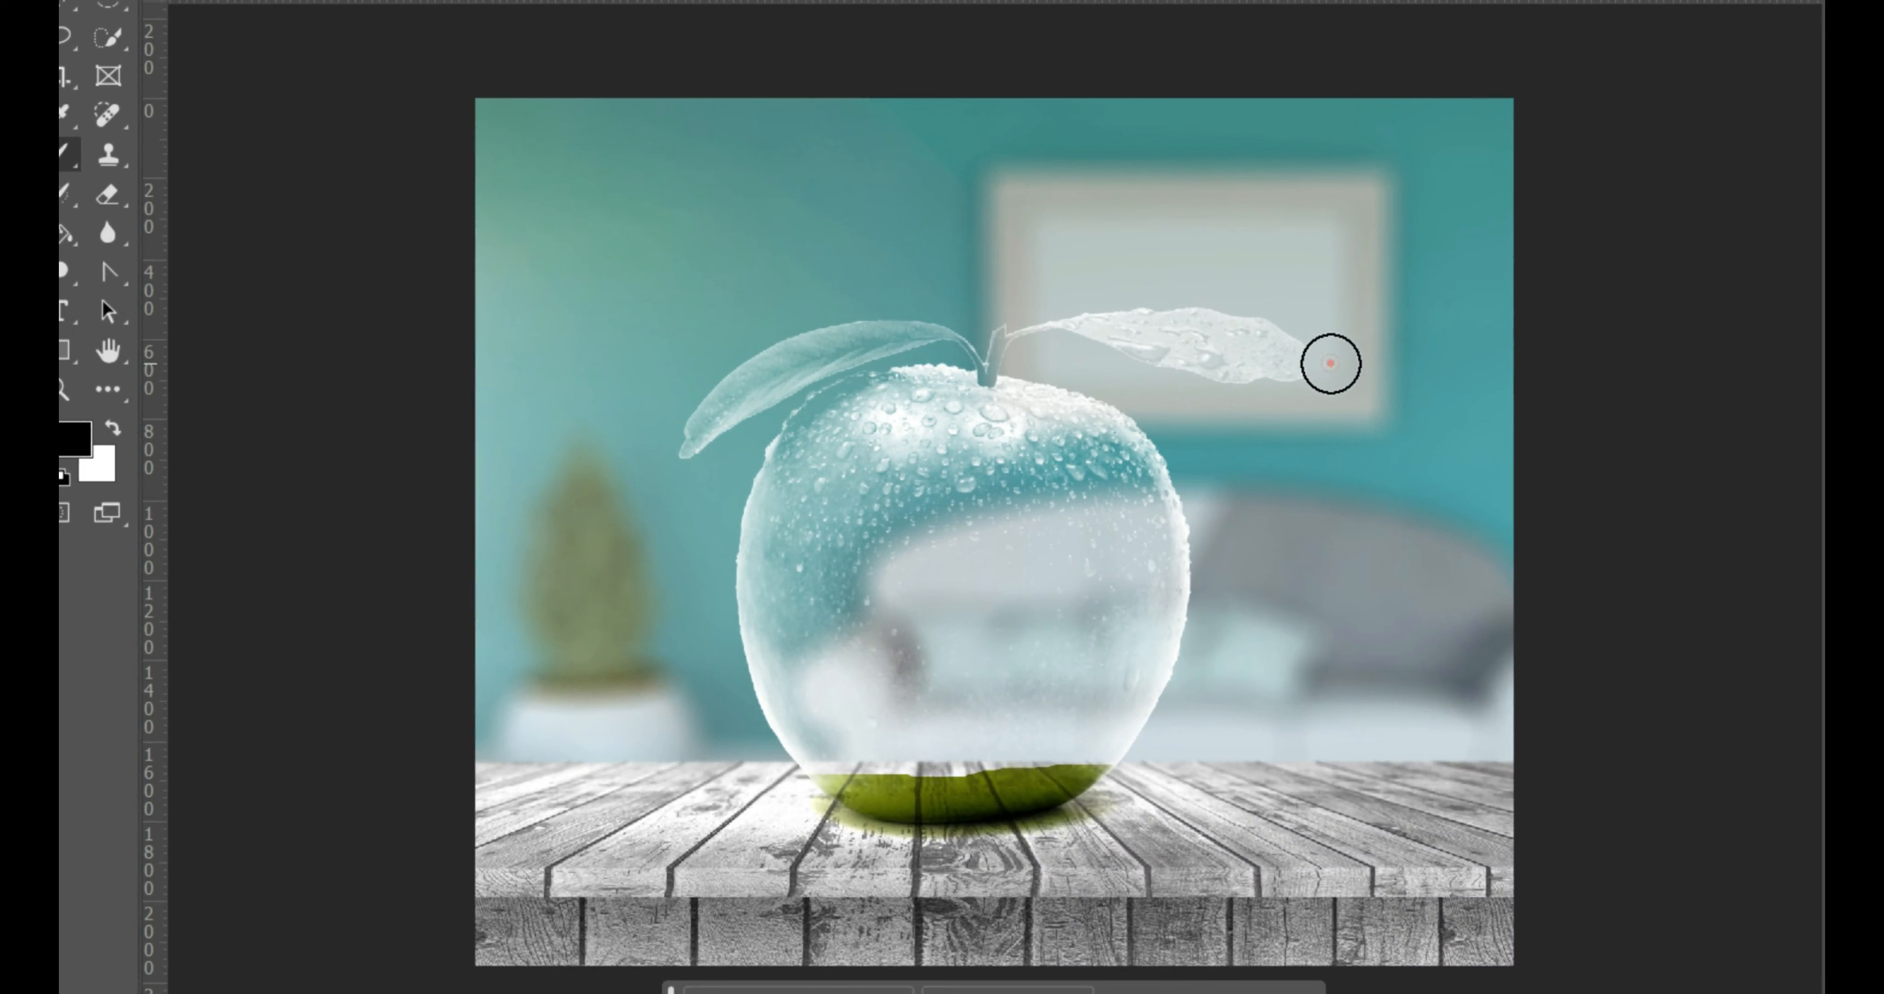
{"action": "mouse_move", "coordinate": [1331, 363]}
{"action": "left_mouse_down"}
{"action": "mouse_move", "coordinate": [1143, 358]}
{"action": "mouse_move", "coordinate": [1269, 319]}
{"action": "mouse_move", "coordinate": [1059, 329]}
{"action": "left_mouse_up"}
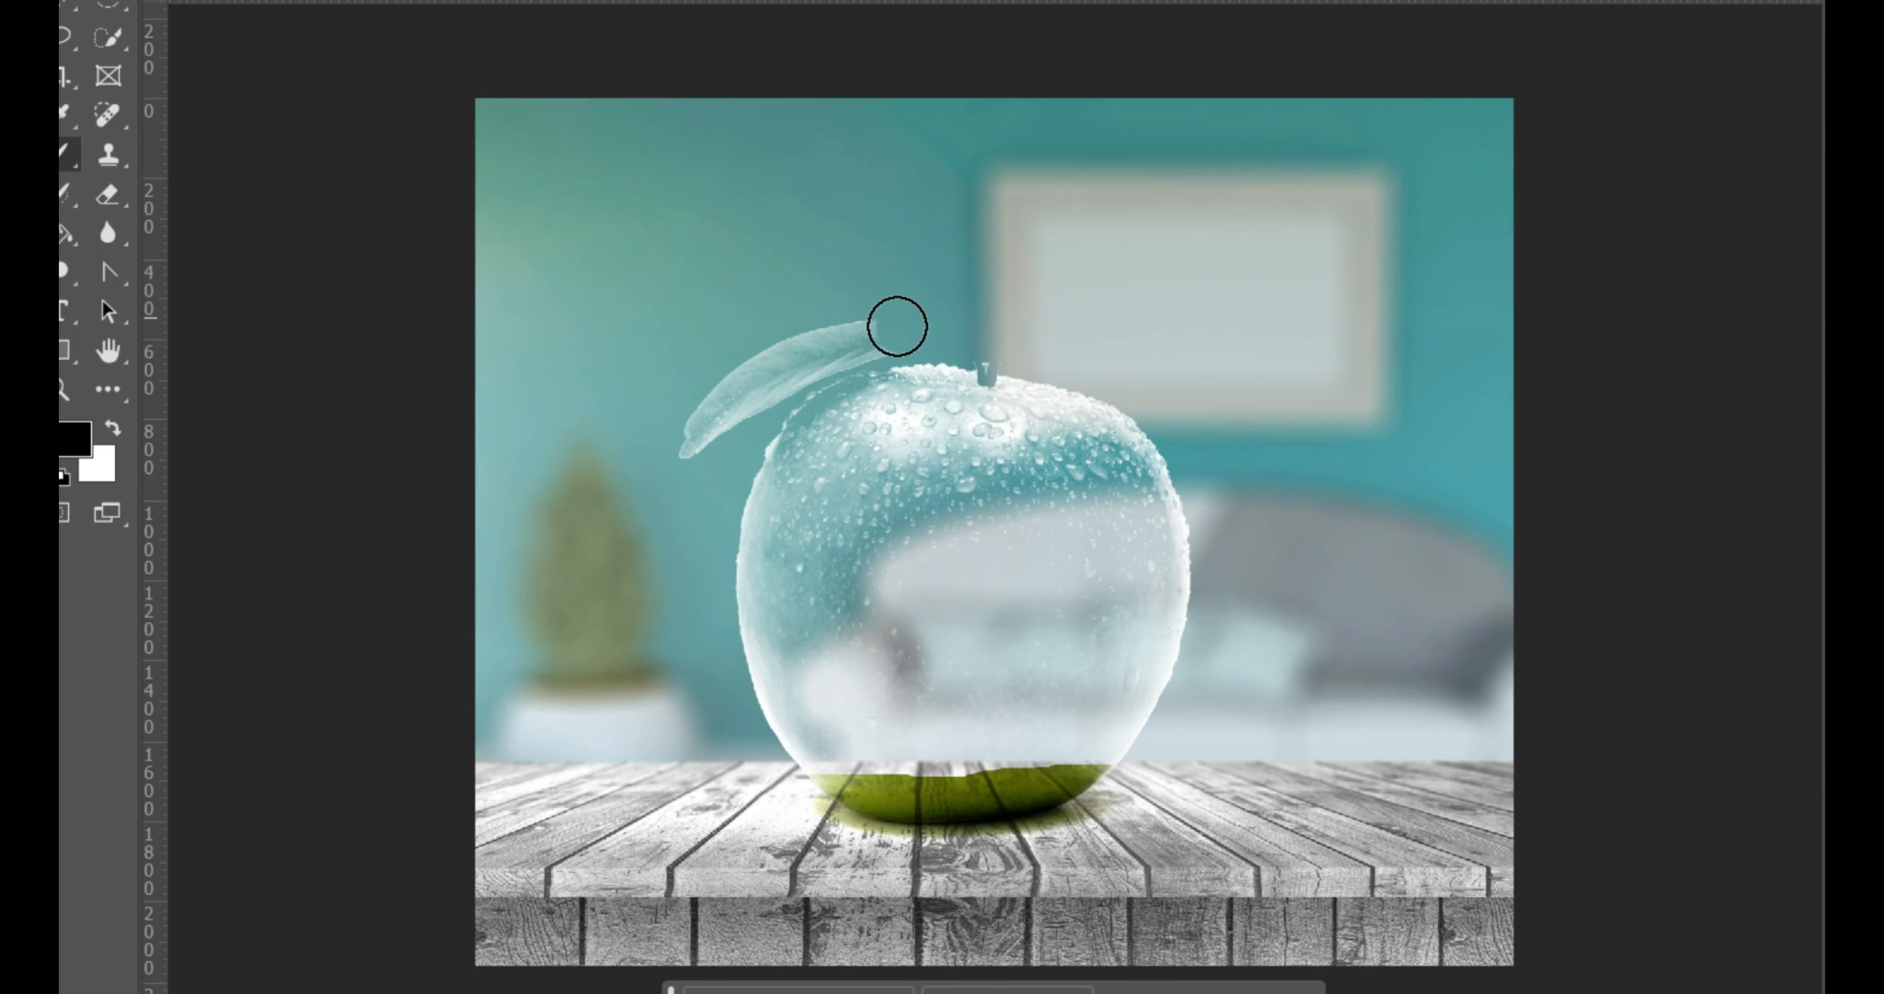
{"action": "left_click_drag", "start_coordinate": [660, 459], "coordinate": [745, 382]}
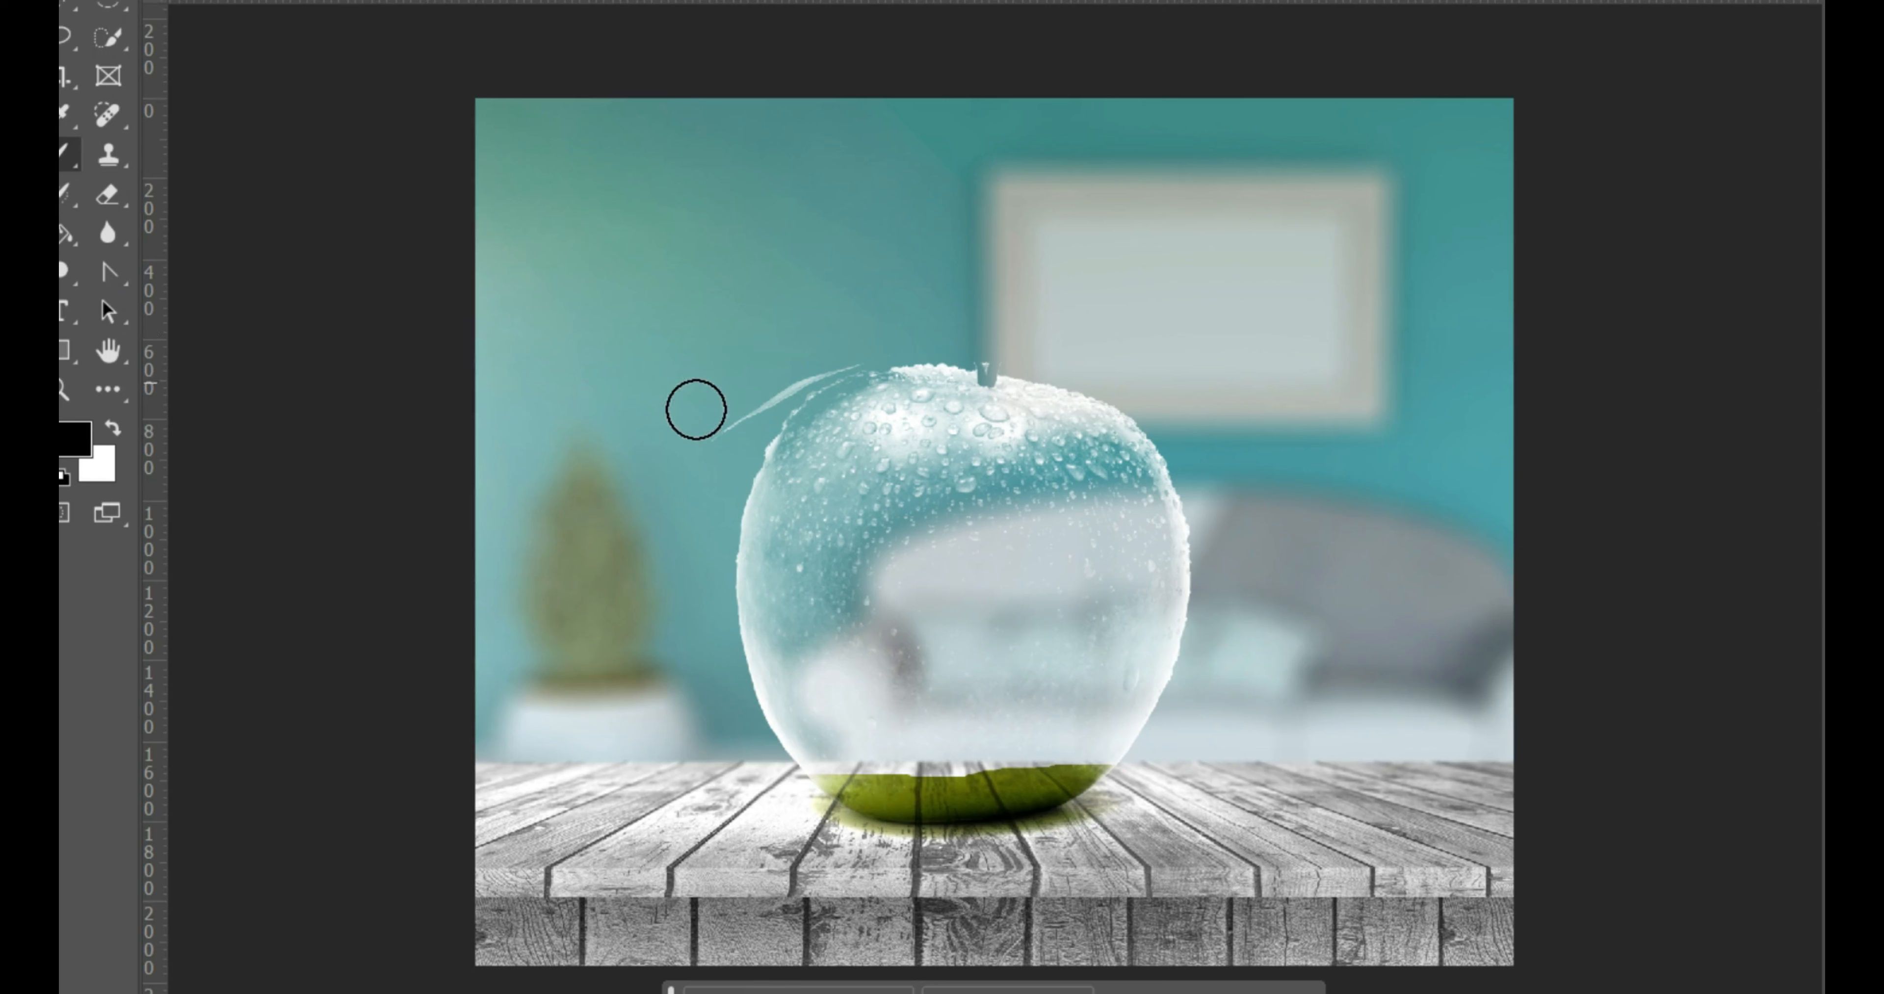
{"action": "left_click_drag", "start_coordinate": [728, 413], "coordinate": [824, 345]}
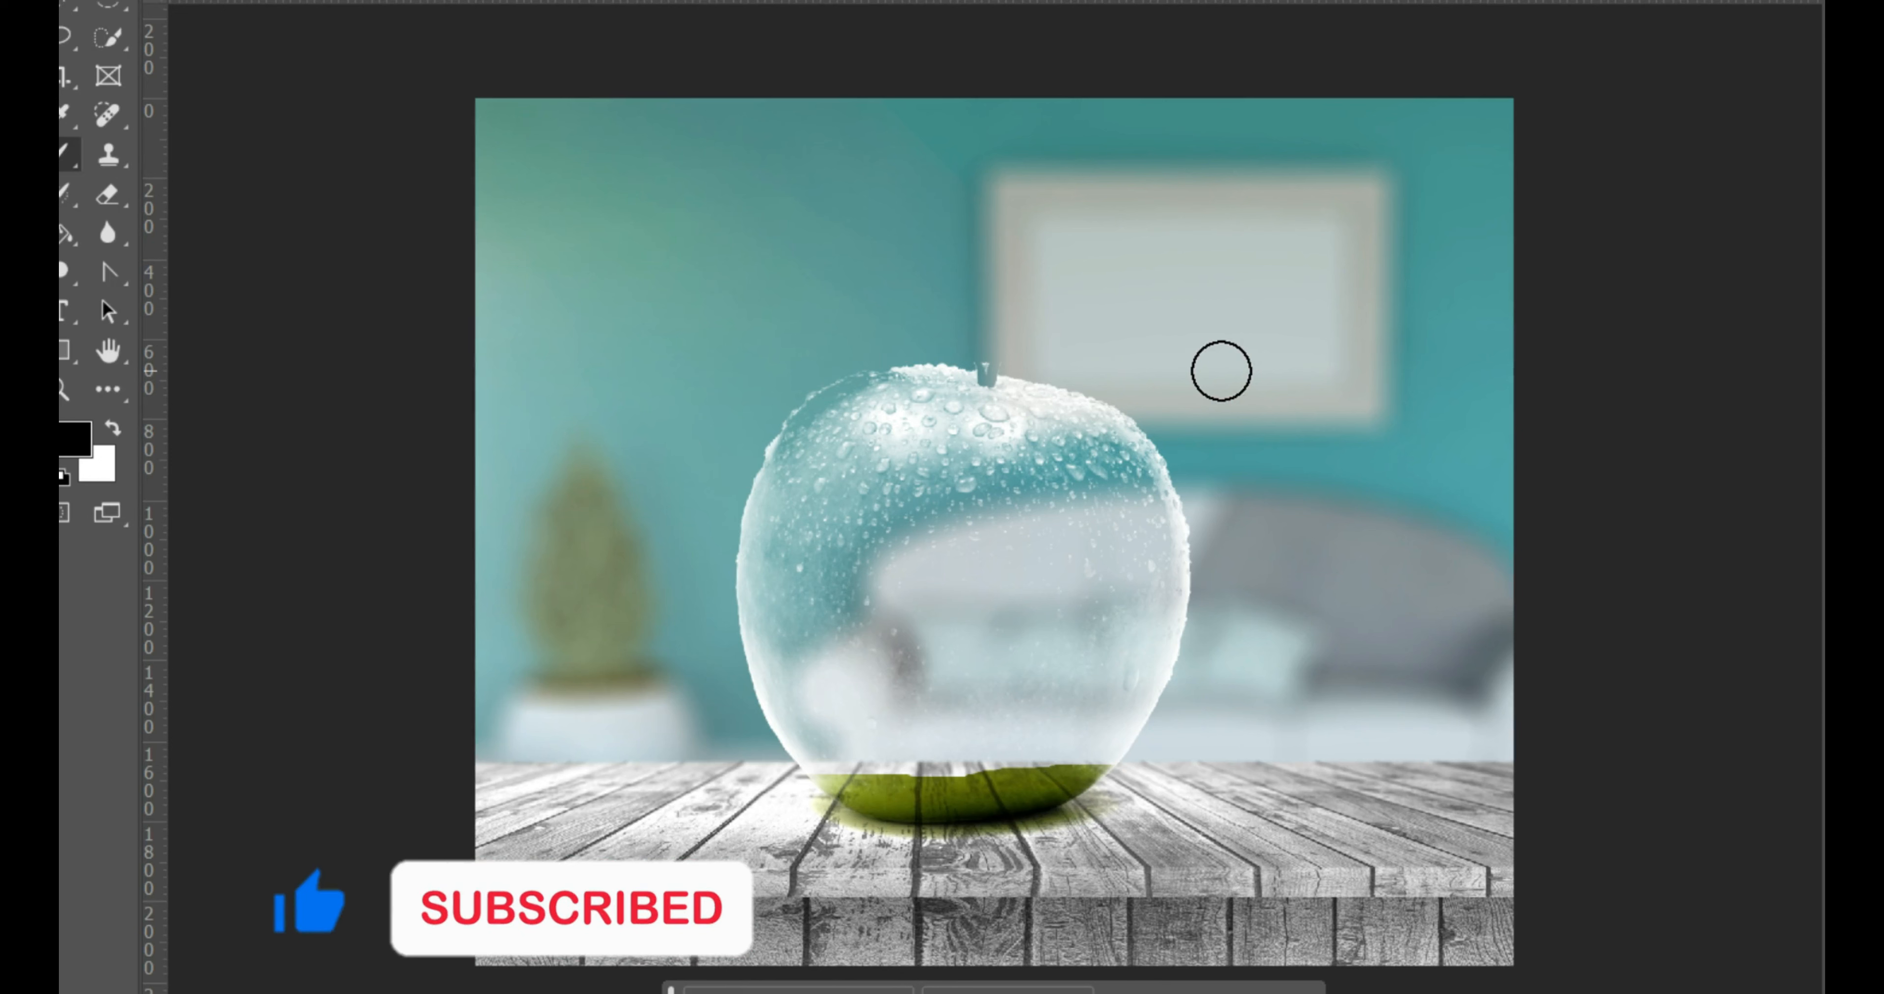
{"action": "key", "text": "bracketleft"}
{"action": "key", "text": "bracketleft"}
{"action": "key", "text": "bracketleft"}
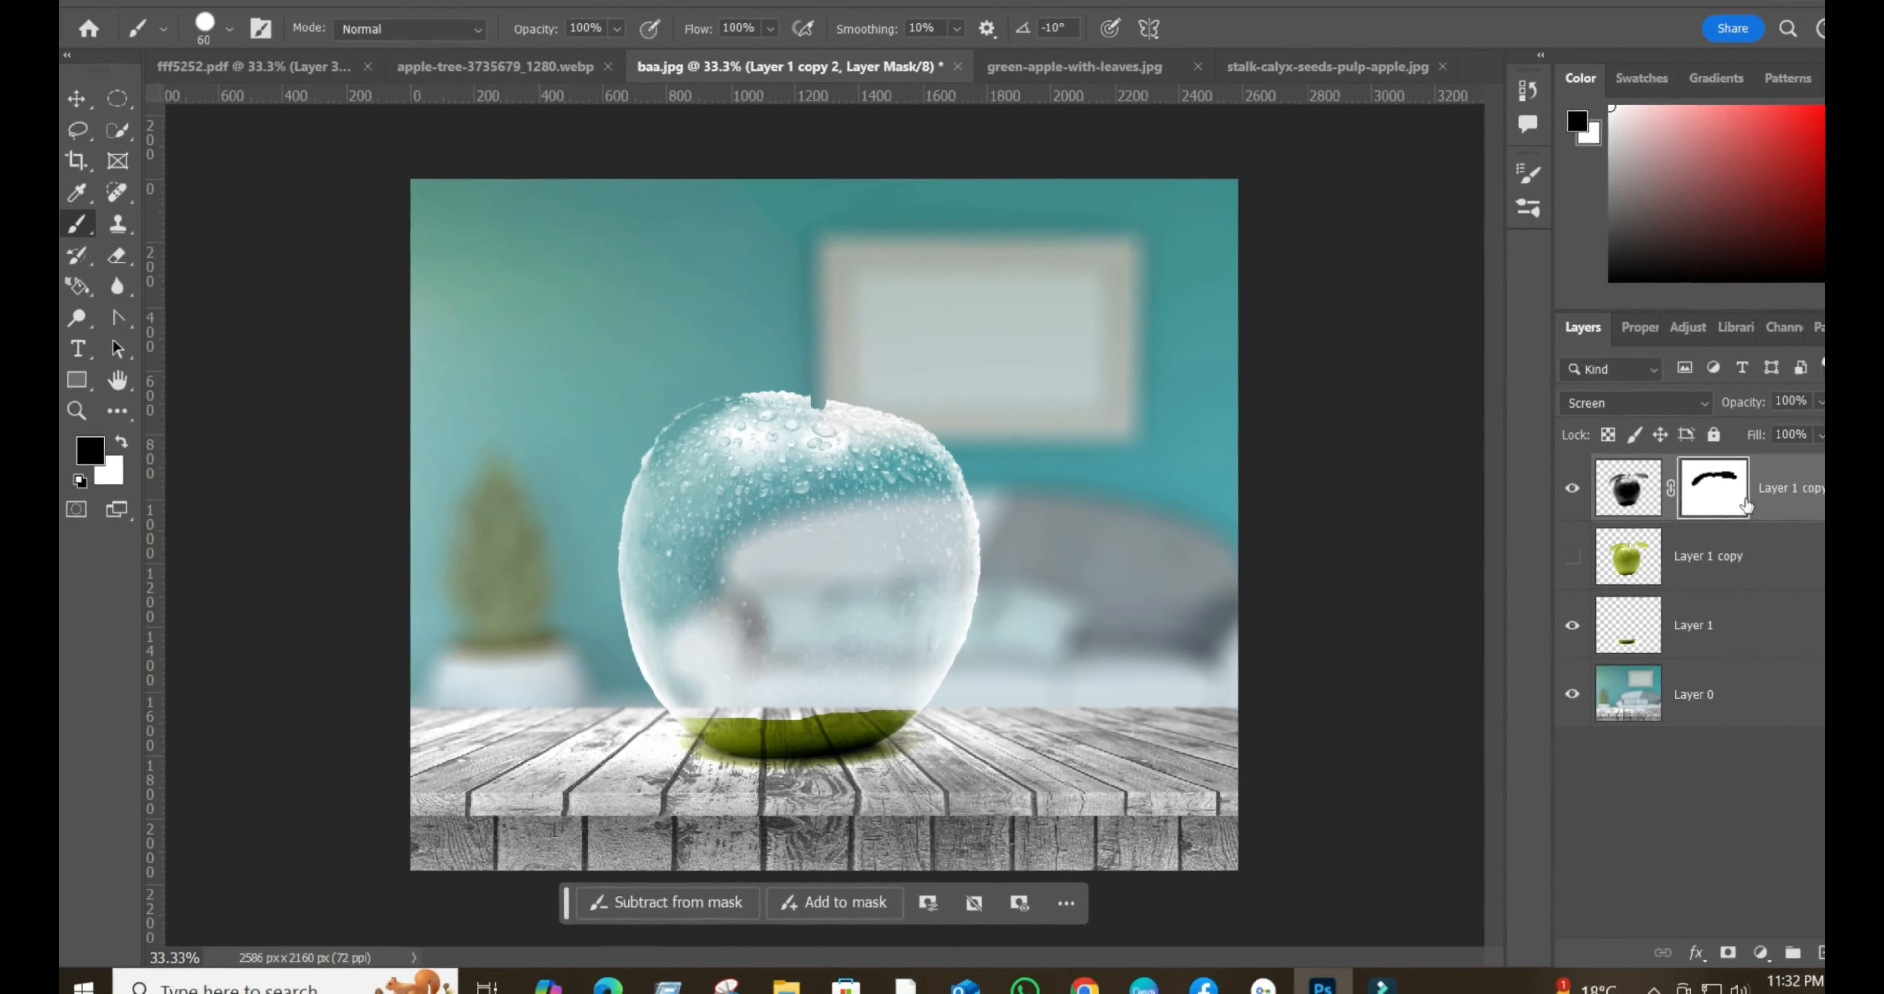
- Make Layer 1 copy visible and add a layer mask to it
{"action": "left_click", "coordinate": [1513, 554]}
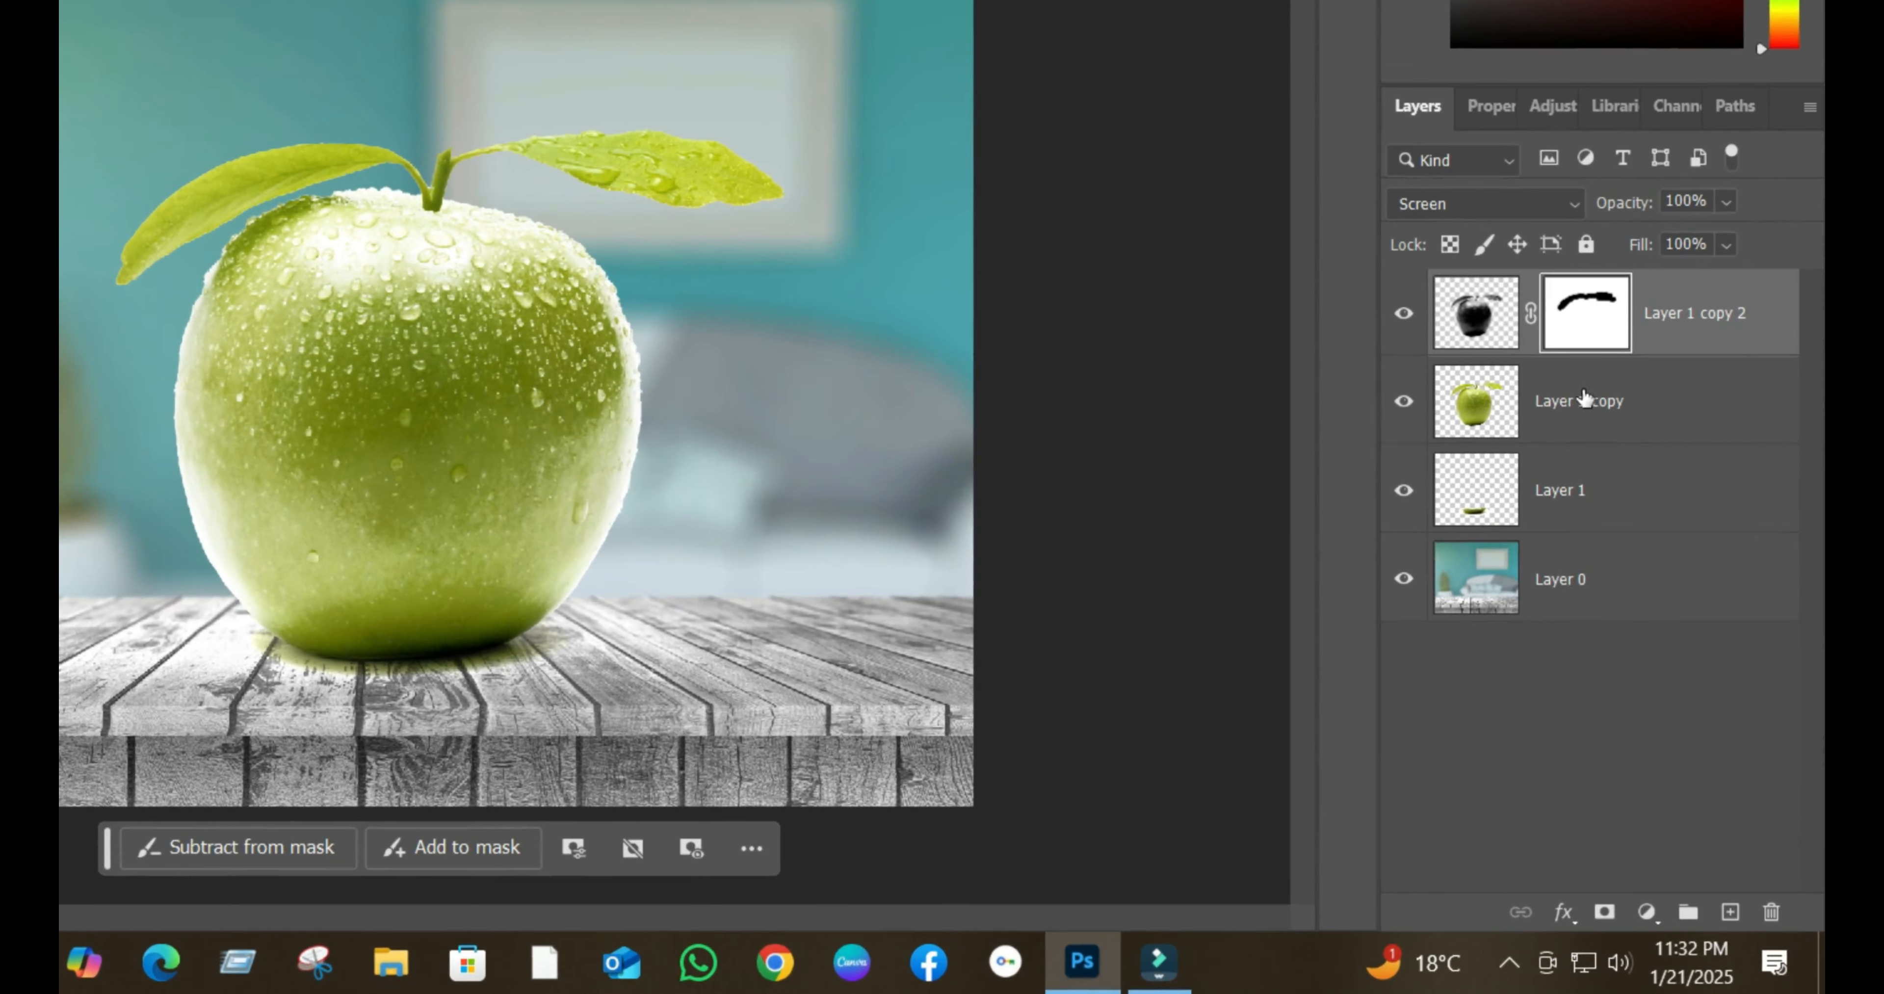
{"action": "left_click", "coordinate": [1404, 404]}
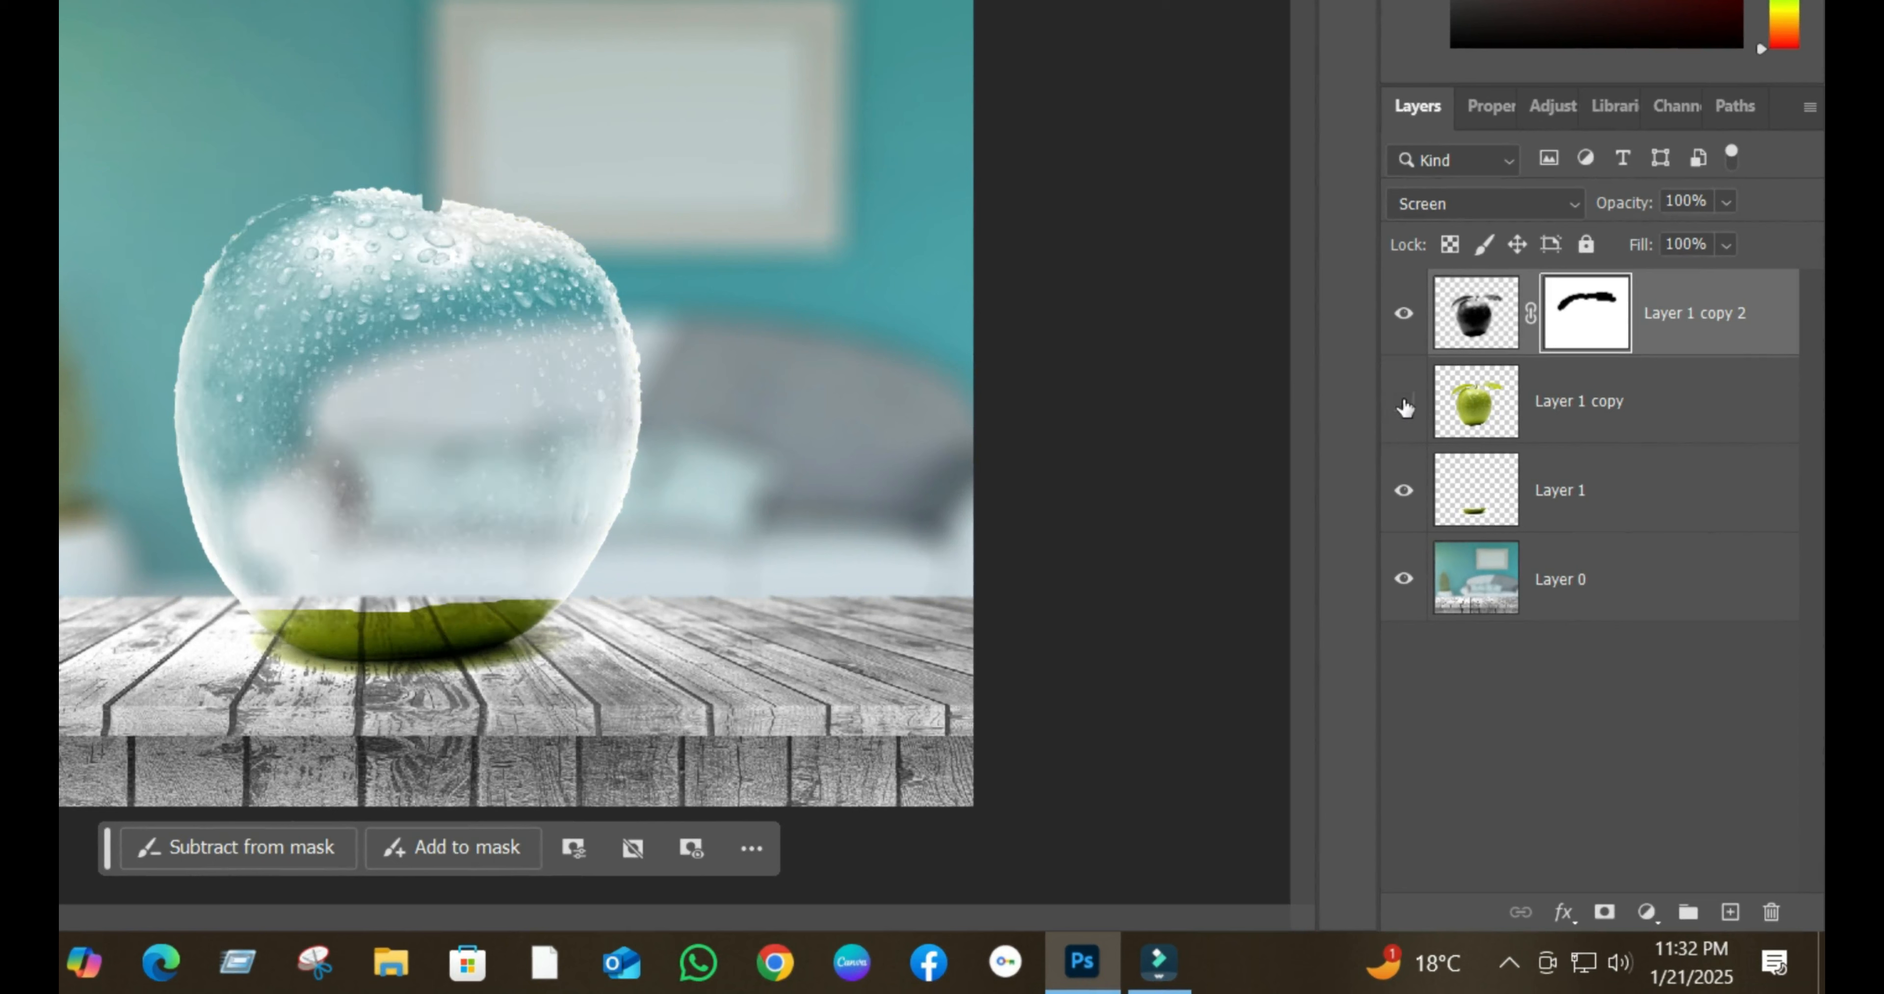
{"action": "left_click", "coordinate": [1405, 404]}
{"action": "left_click", "coordinate": [1405, 403]}
{"action": "left_click", "coordinate": [1404, 404]}
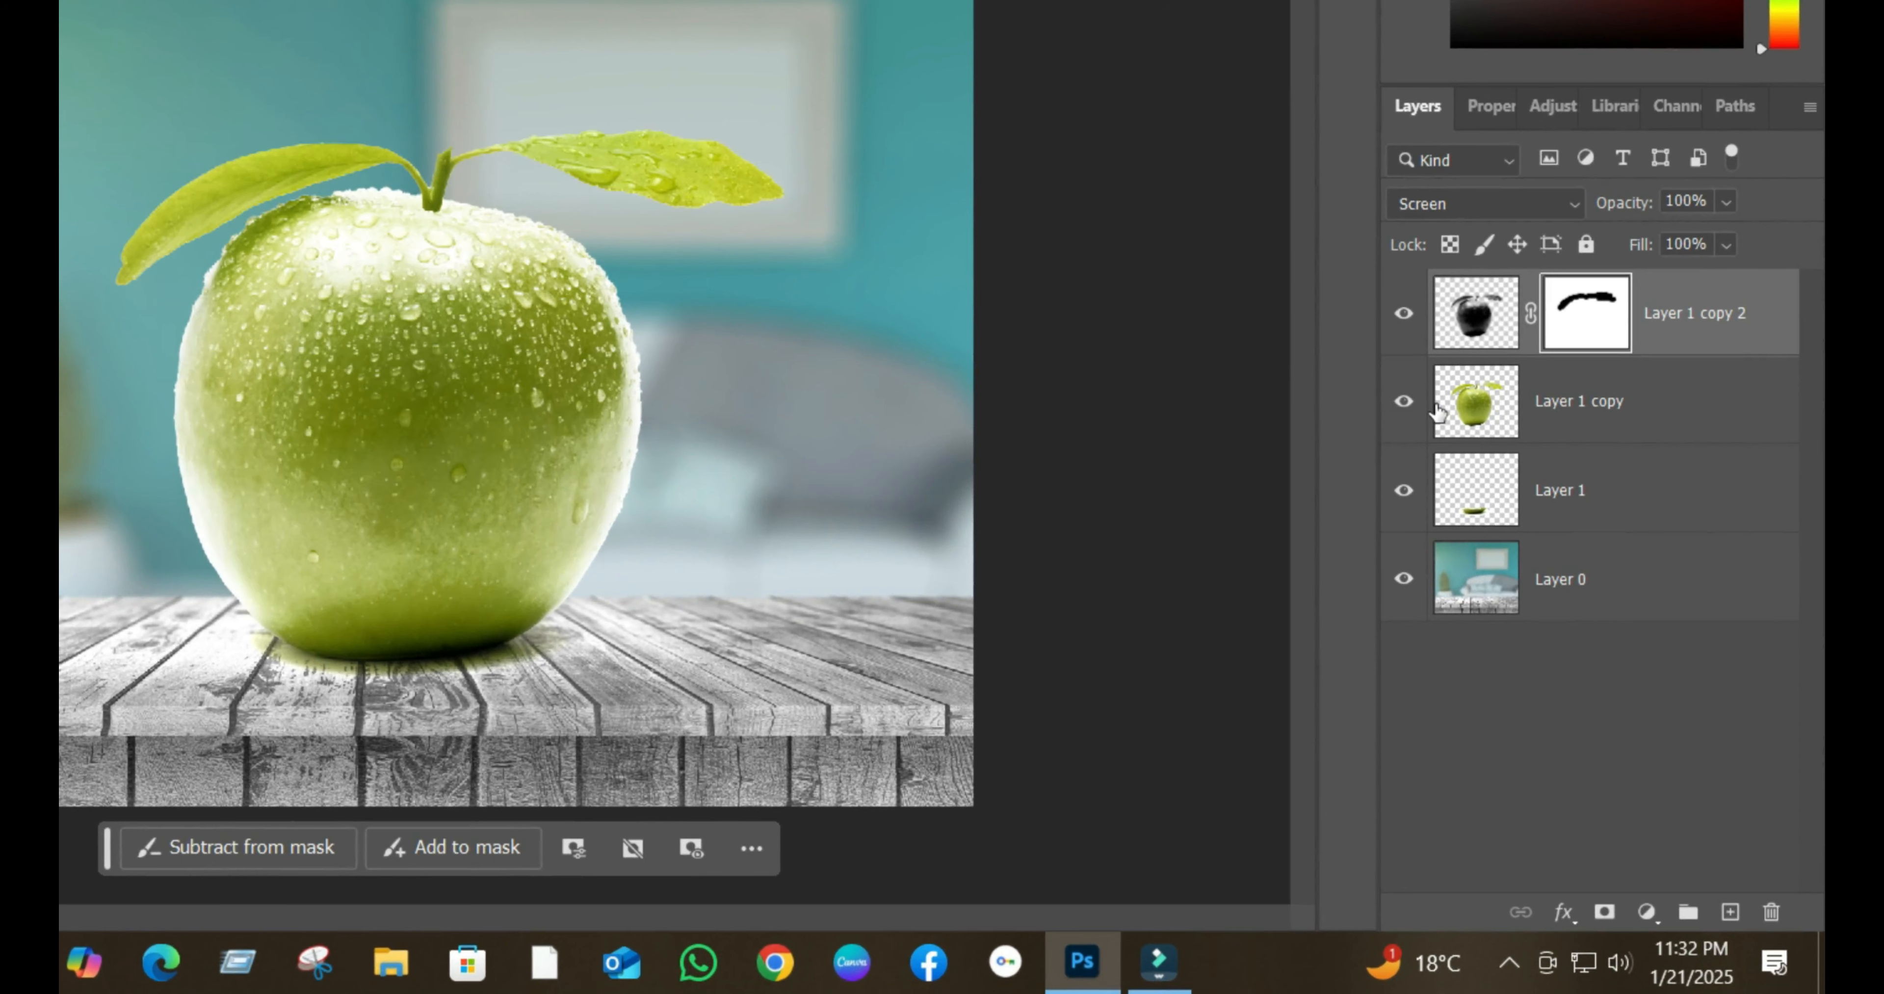
{"action": "left_click", "coordinate": [1598, 402]}
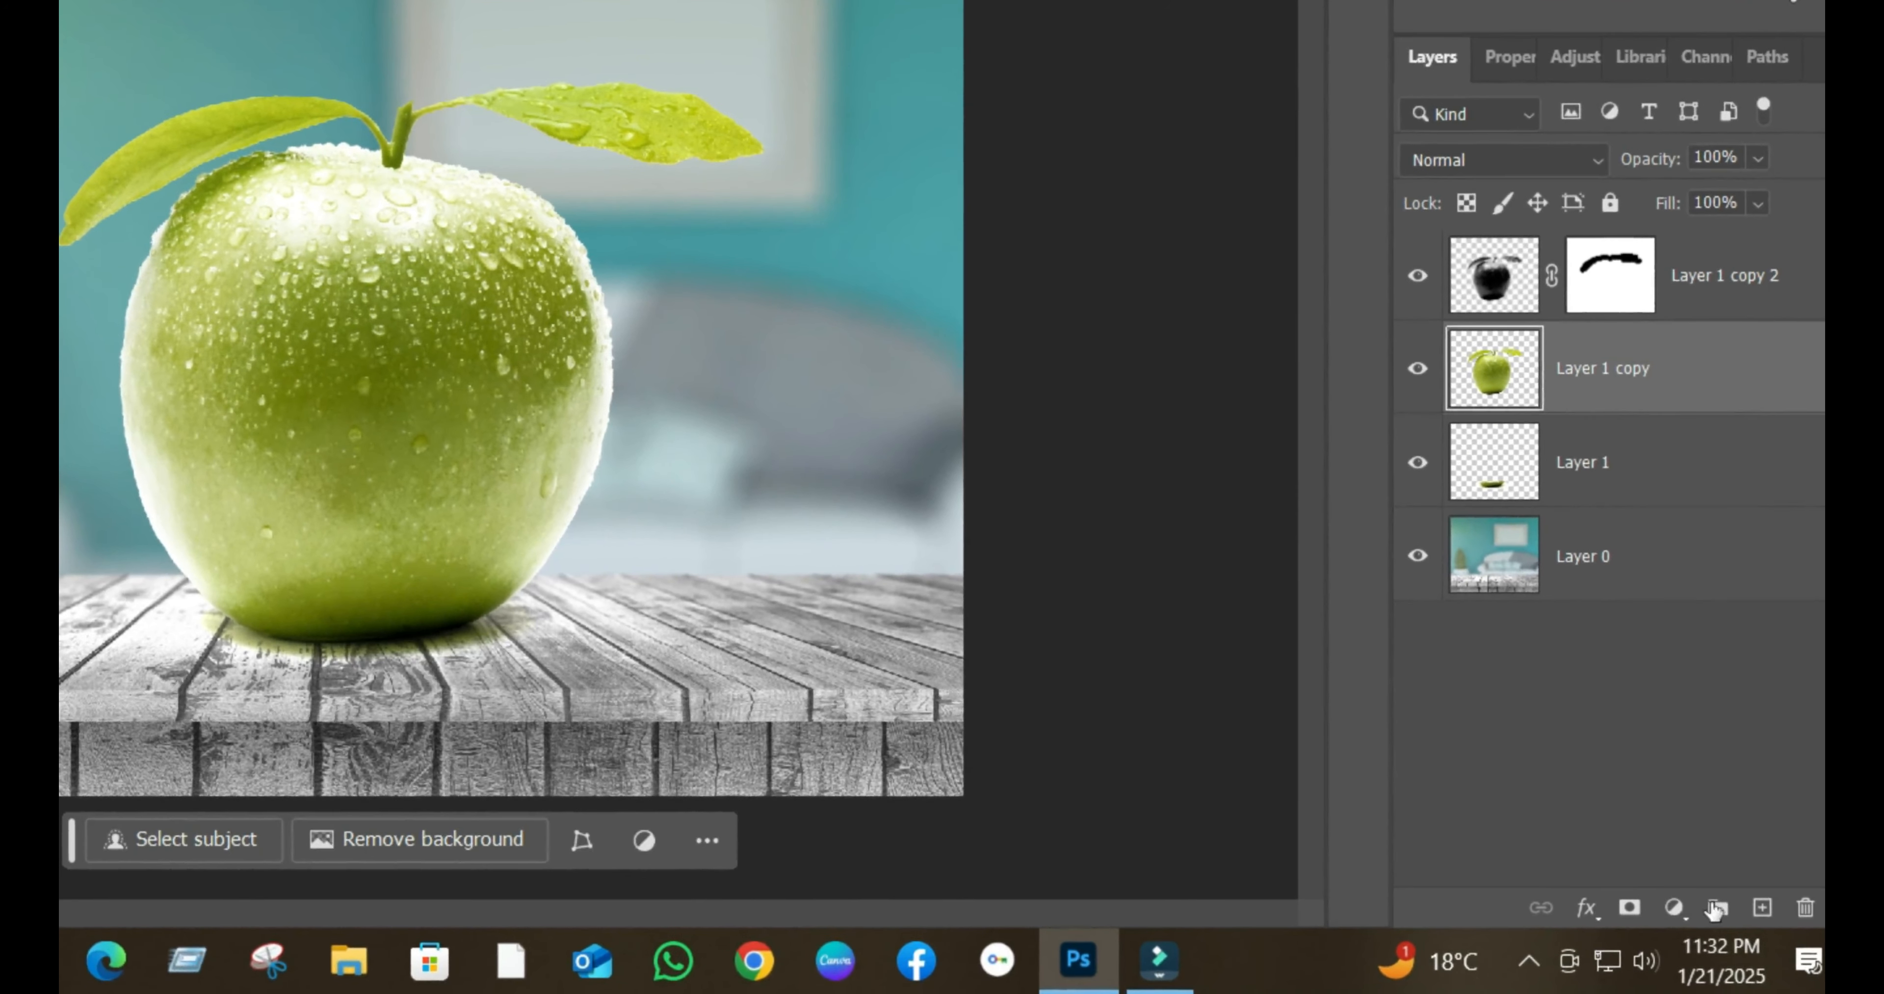
{"action": "left_click", "coordinate": [1638, 906]}
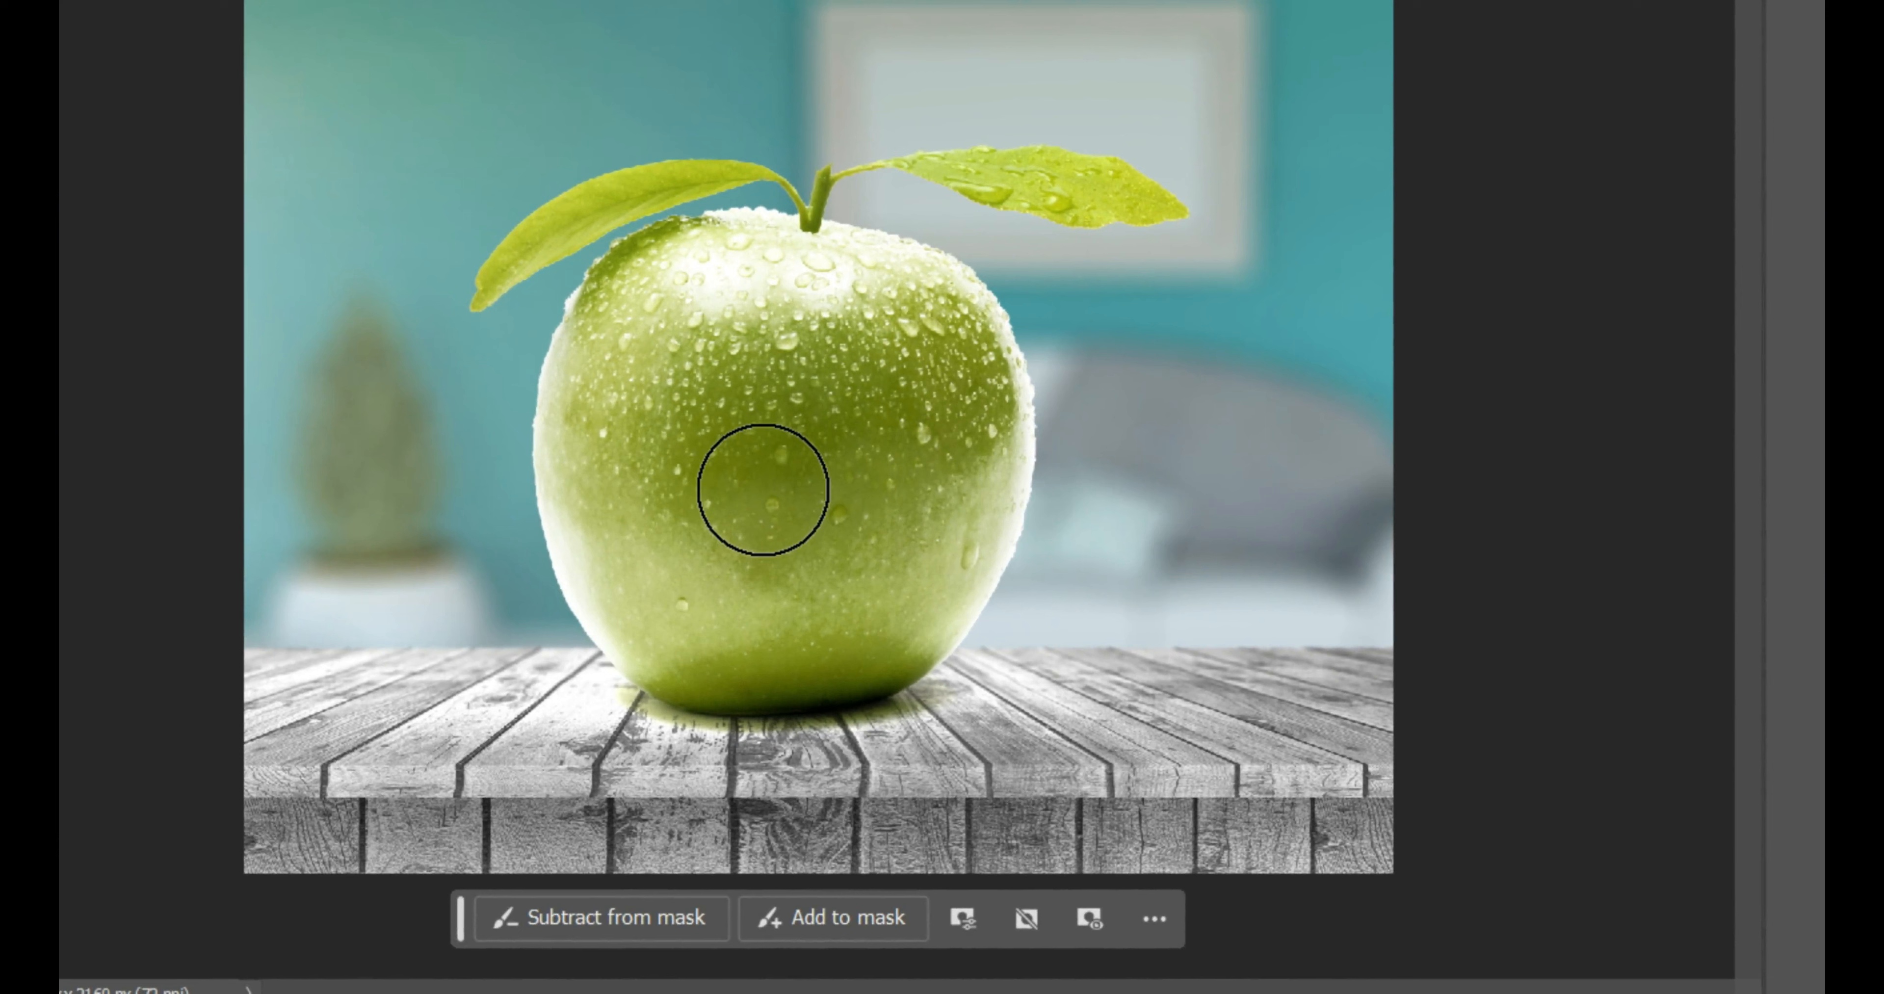
- Brush black on Layer 1 copy's mask to hide the upper apple body, keeping the leaves, stem and a straight-edged green lower part
{"action": "left_click_drag", "start_coordinate": [551, 488], "coordinate": [1098, 491]}
{"action": "mouse_move", "coordinate": [559, 412]}
{"action": "left_mouse_down"}
{"action": "mouse_move", "coordinate": [908, 320]}
{"action": "mouse_move", "coordinate": [853, 302]}
{"action": "mouse_move", "coordinate": [615, 345]}
{"action": "left_mouse_up"}
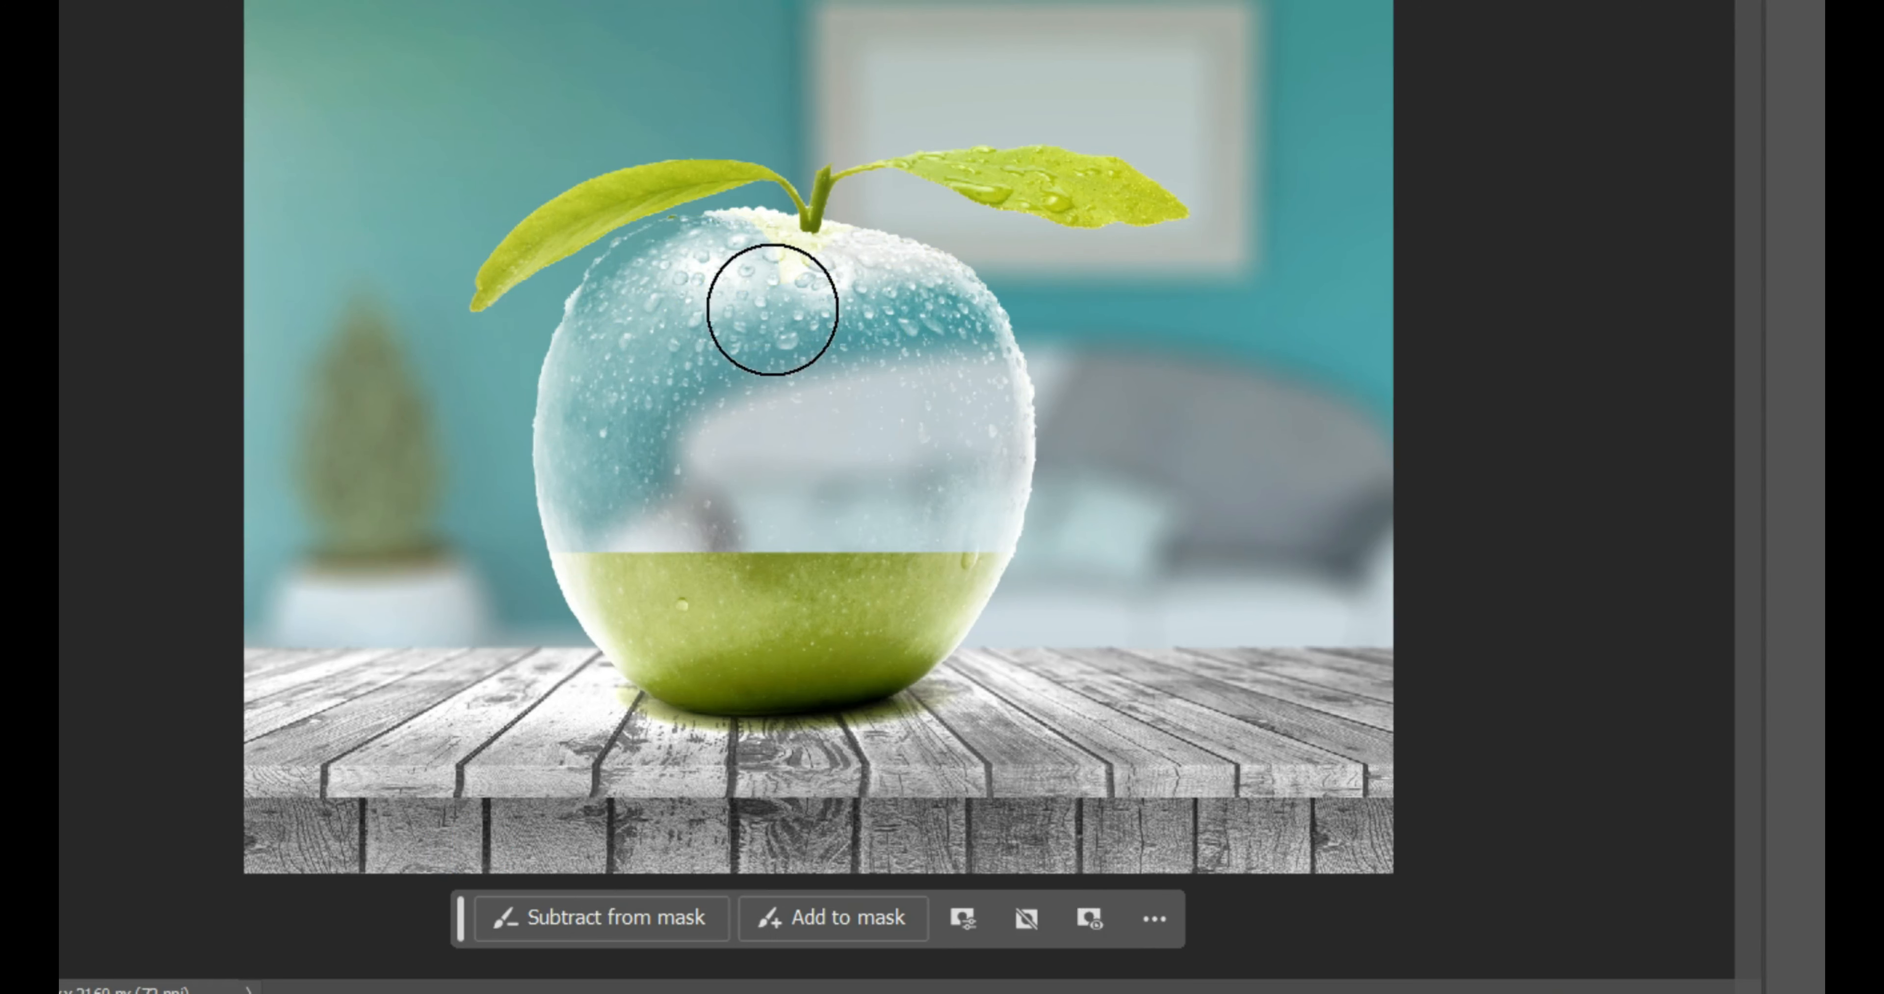
{"action": "key", "text": "bracketleft"}
{"action": "key", "text": "bracketleft"}
{"action": "key", "text": "bracketleft"}
{"action": "key", "text": "bracketleft"}
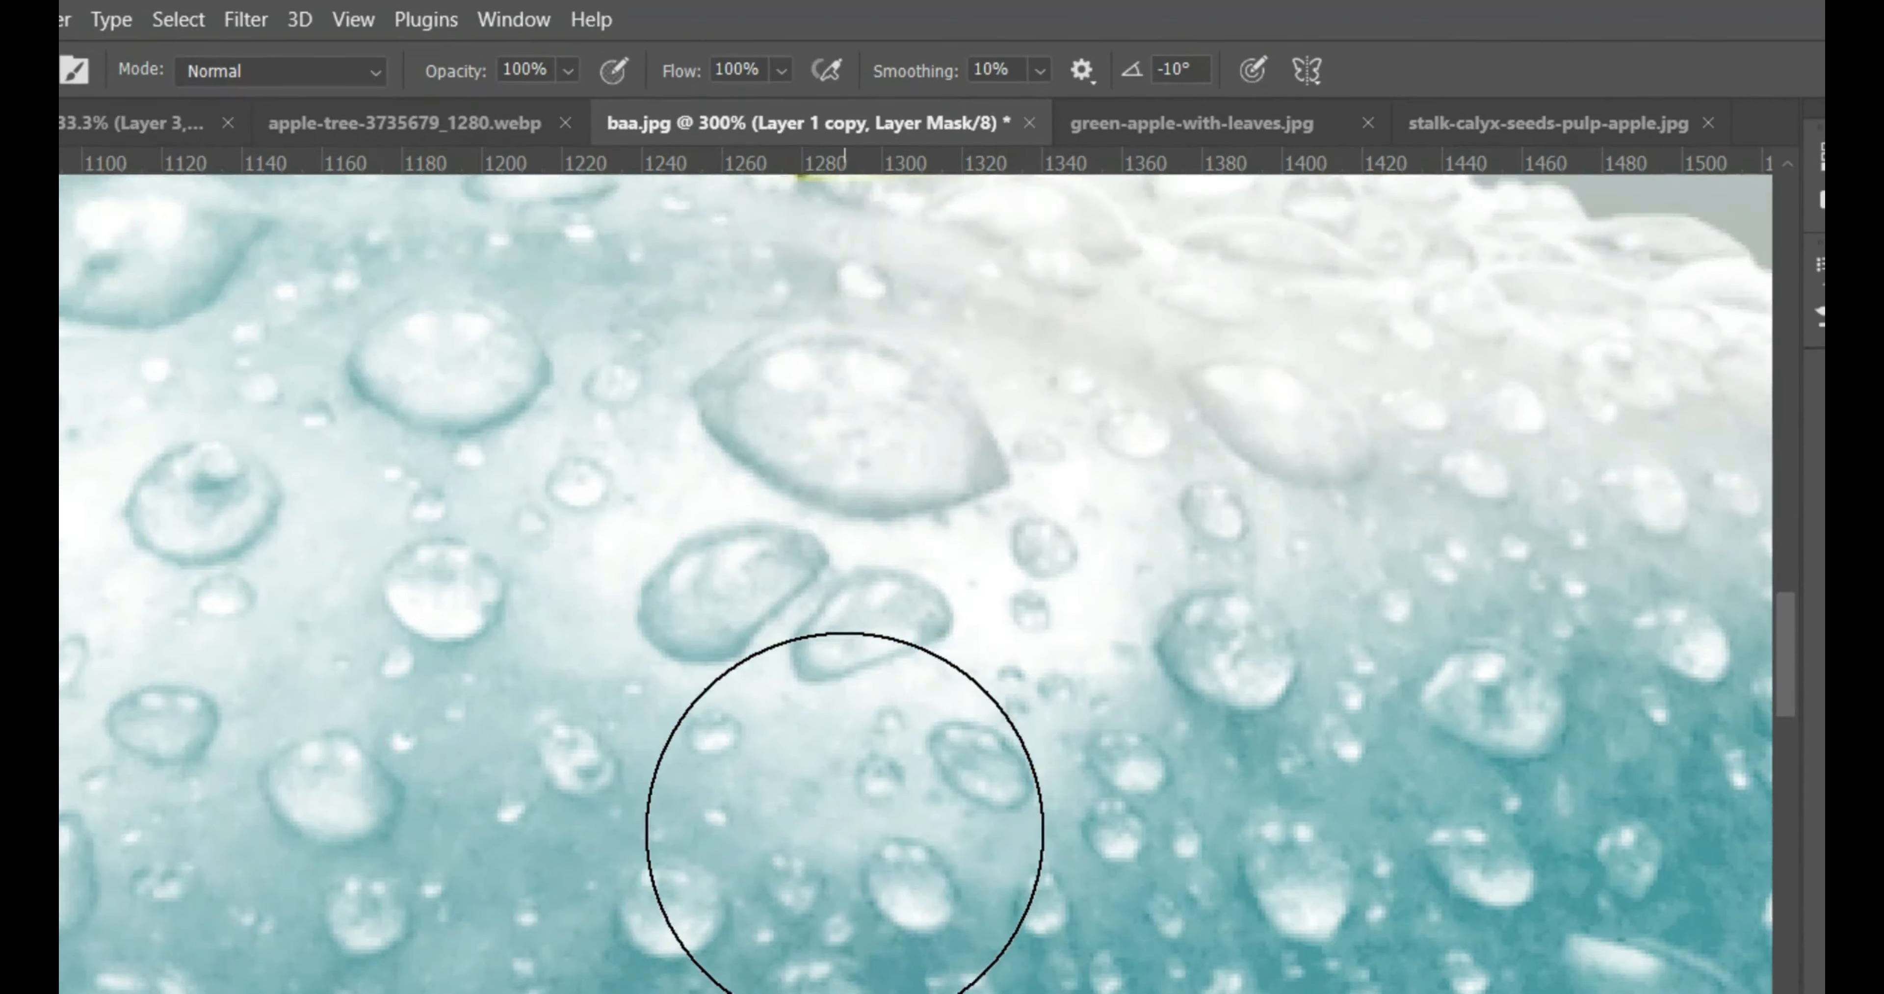
- Mask out the leftover green around the base of the stem on Layer 1 copy with a smaller brush
{"action": "scroll", "coordinate": [844, 831], "scroll_direction": "up", "scroll_amount": 3}
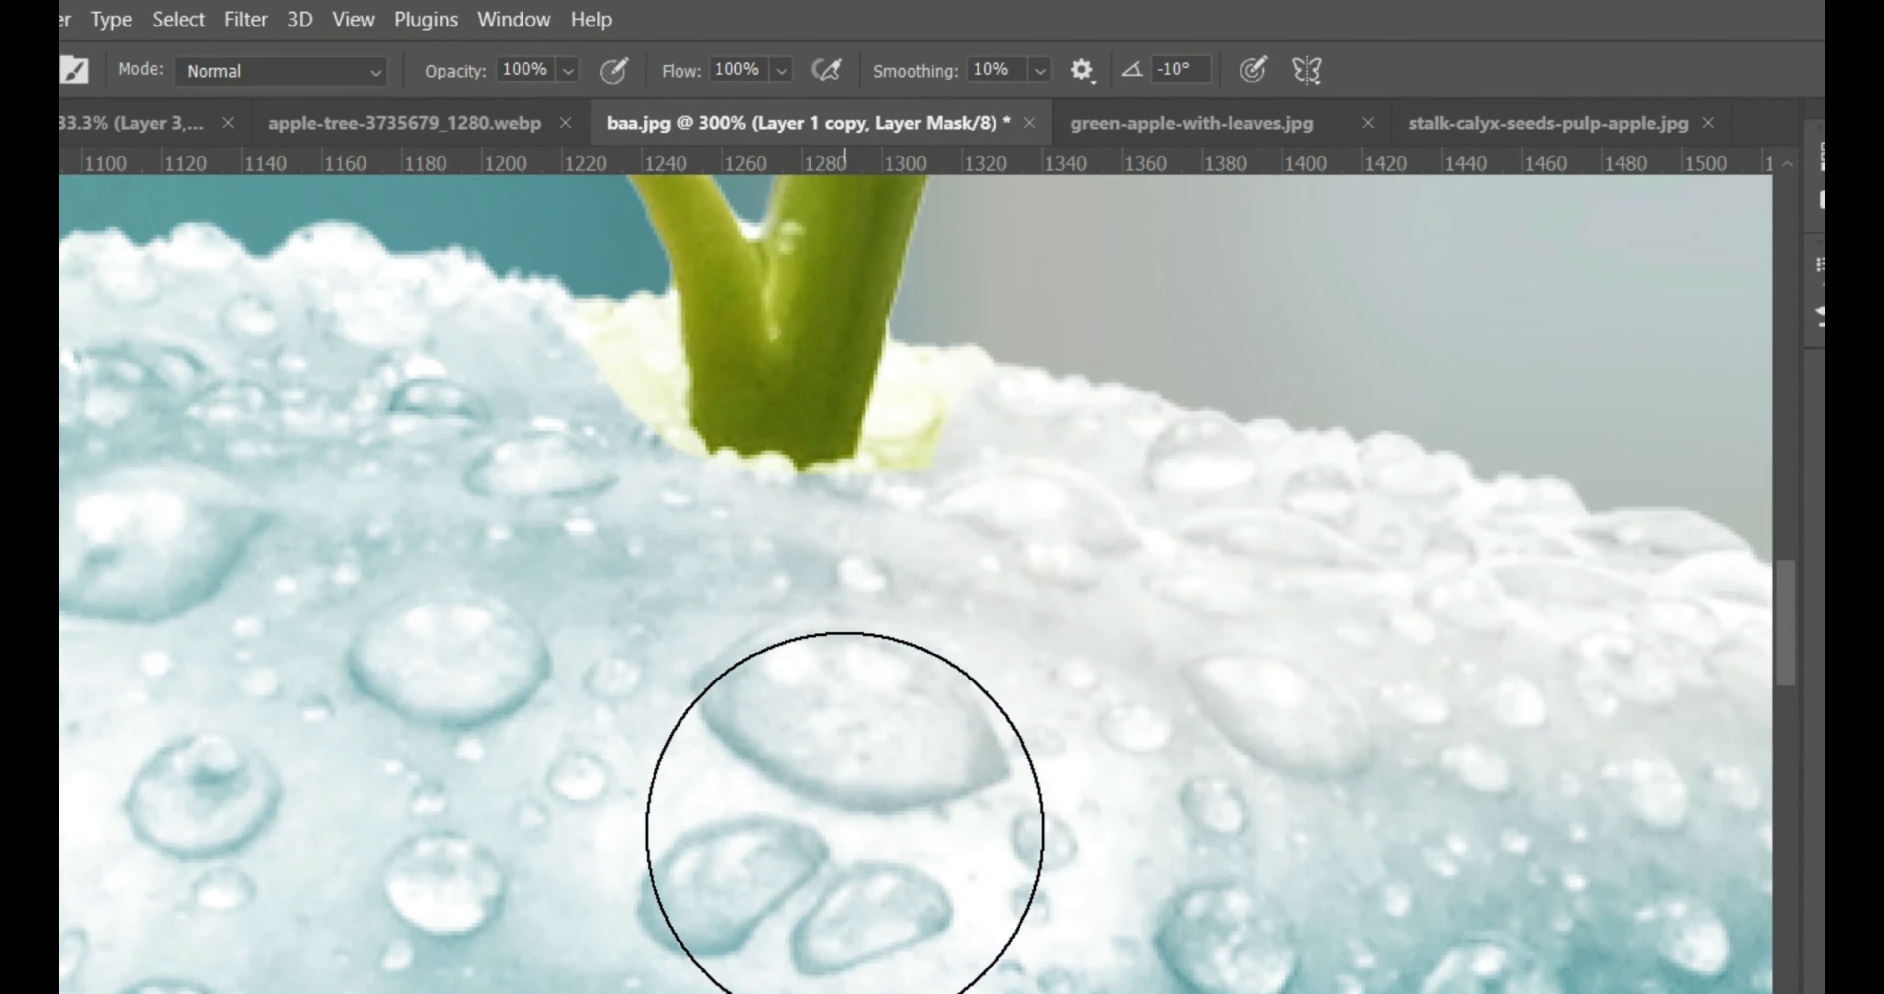
{"action": "key", "text": "bracketleft"}
{"action": "key", "text": "bracketleft"}
{"action": "key", "text": "bracketleft"}
{"action": "key", "text": "bracketleft"}
{"action": "key", "text": "bracketleft"}
{"action": "key", "text": "bracketleft"}
{"action": "key", "text": "bracketleft"}
{"action": "key", "text": "bracketleft"}
{"action": "mouse_move", "coordinate": [1024, 364]}
{"action": "left_mouse_down"}
{"action": "mouse_move", "coordinate": [958, 412]}
{"action": "mouse_move", "coordinate": [914, 507]}
{"action": "mouse_move", "coordinate": [728, 540]}
{"action": "mouse_move", "coordinate": [593, 405]}
{"action": "mouse_move", "coordinate": [597, 351]}
{"action": "mouse_move", "coordinate": [761, 536]}
{"action": "left_mouse_up"}
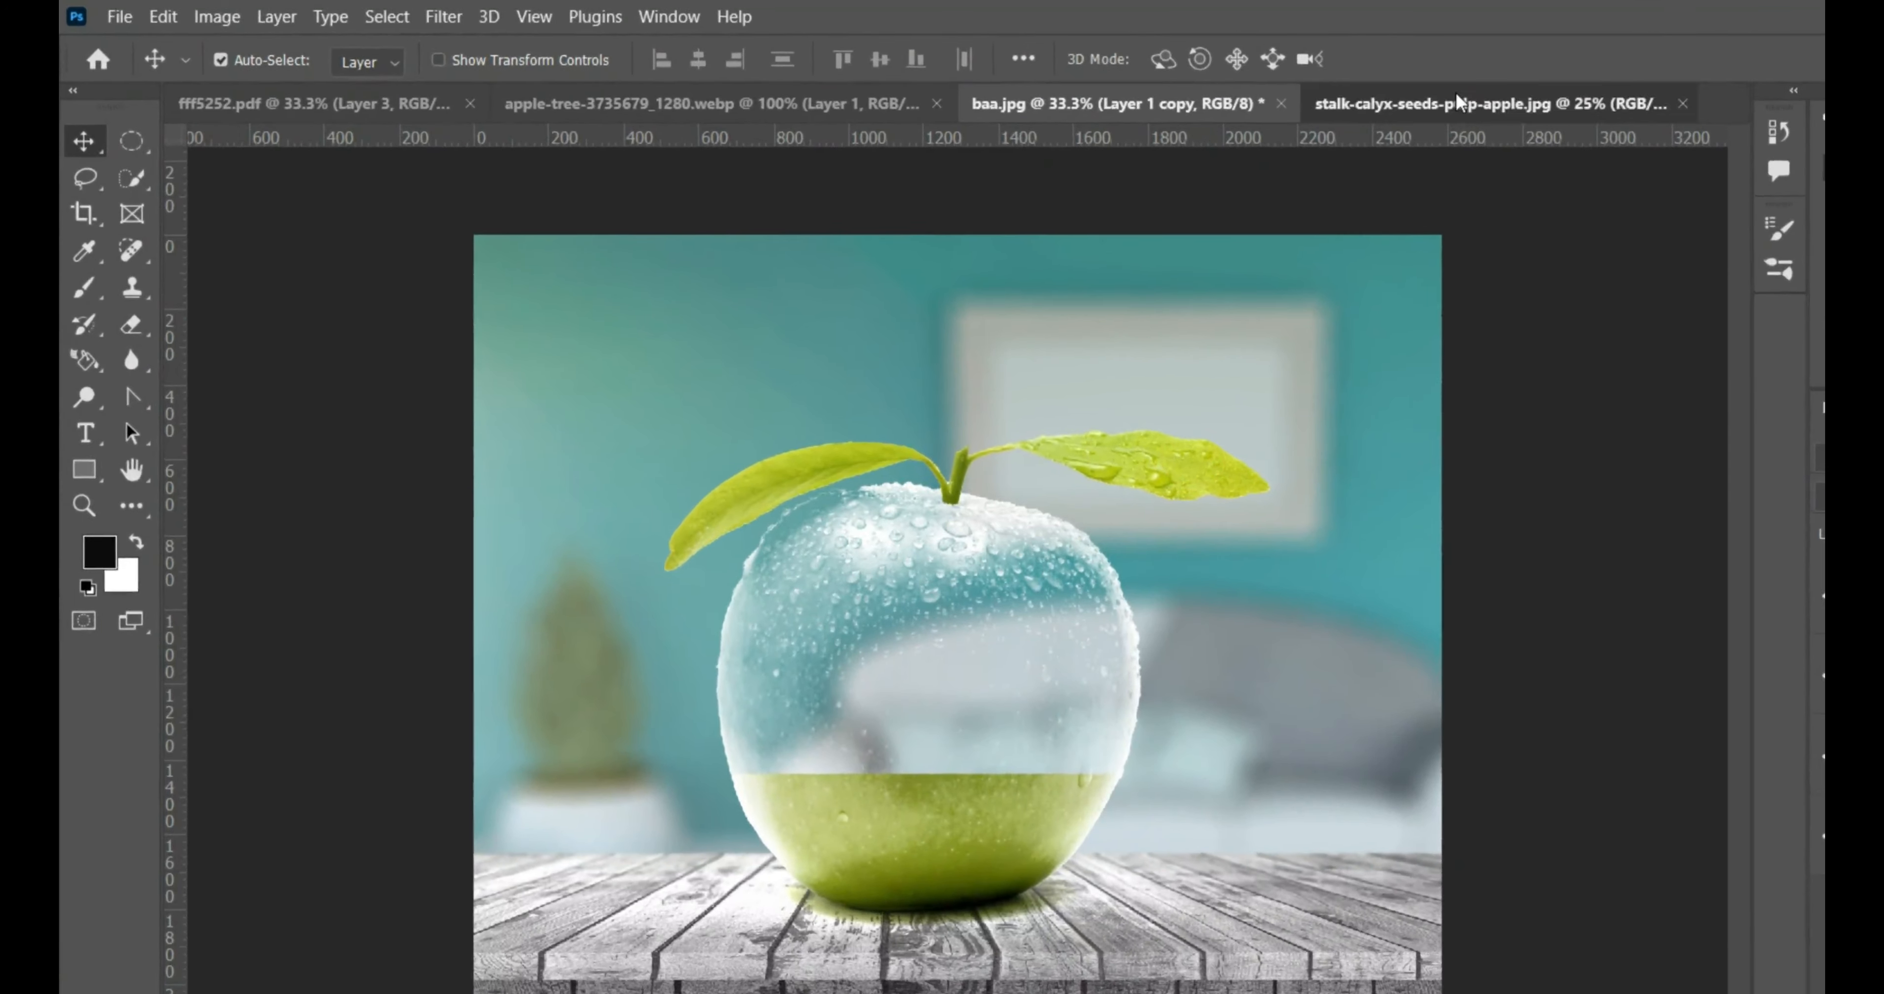
- Copy the middle apple's cut face from stalk-calyx-seeds-pulp-apple.jpg with an elliptical selection and paste it into baa.jpg
{"action": "left_click", "coordinate": [1580, 110]}
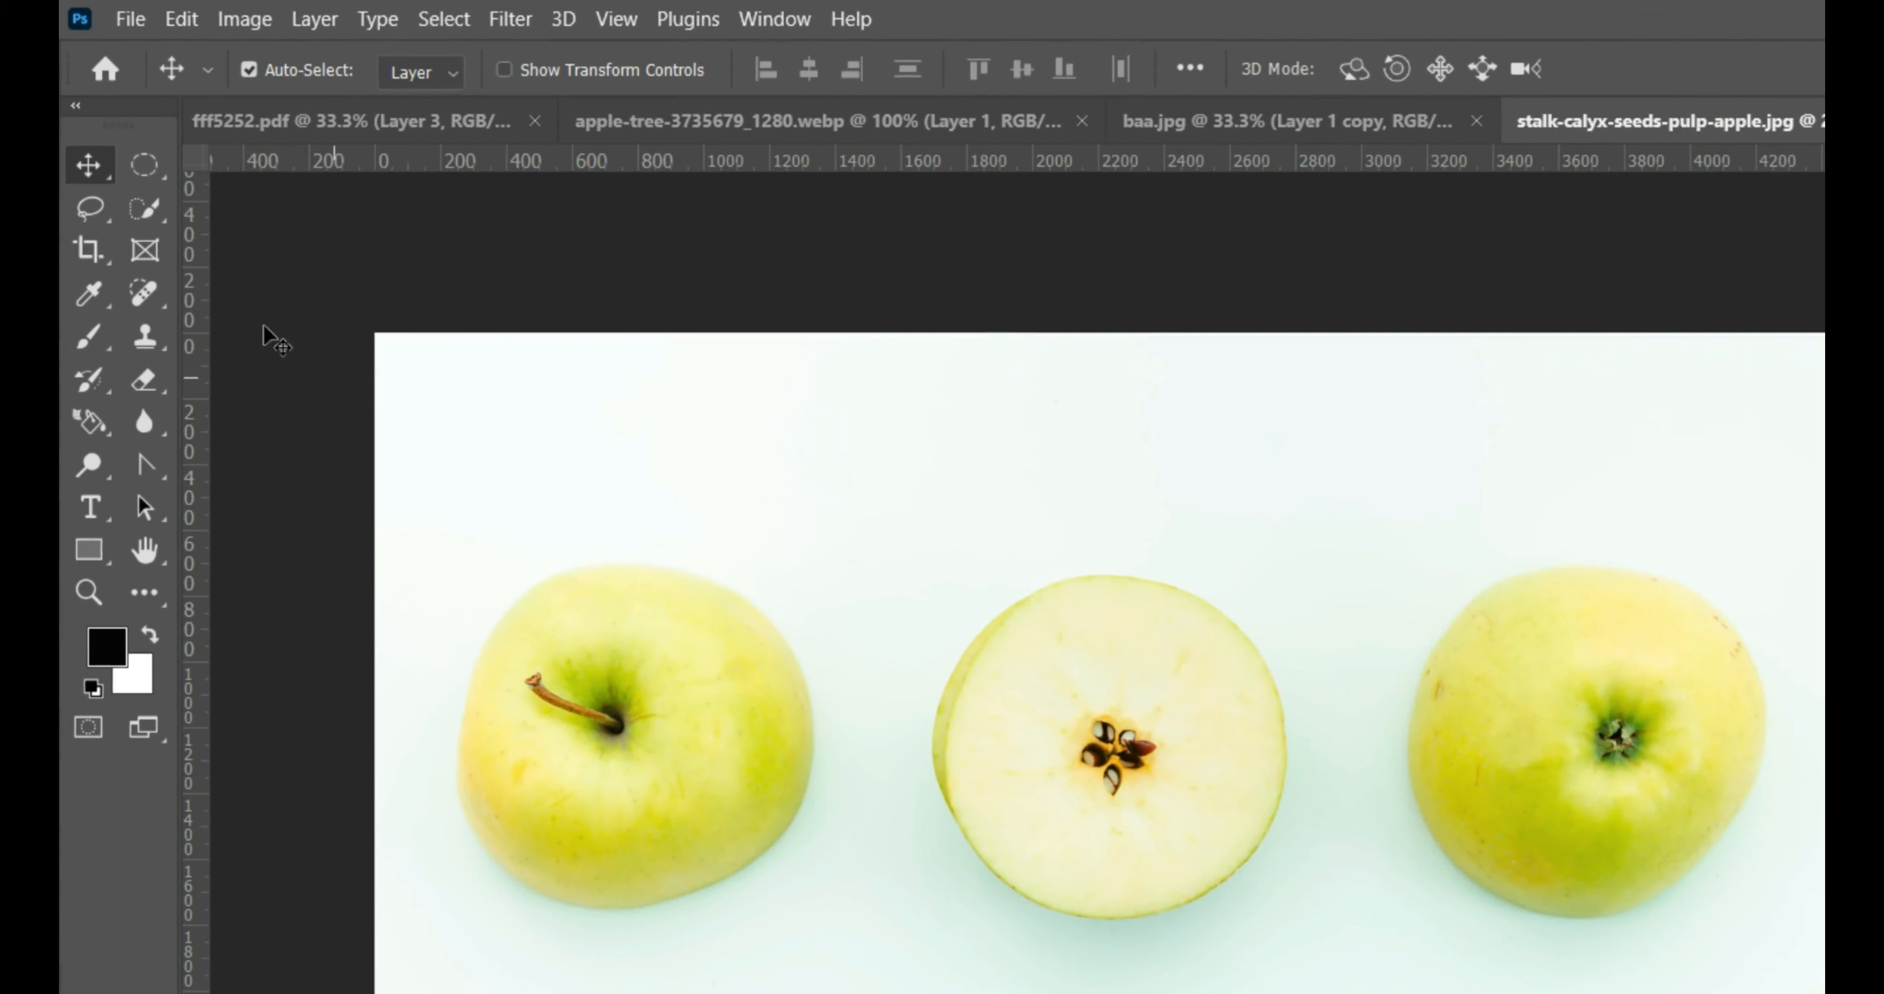
{"action": "left_click", "coordinate": [137, 152]}
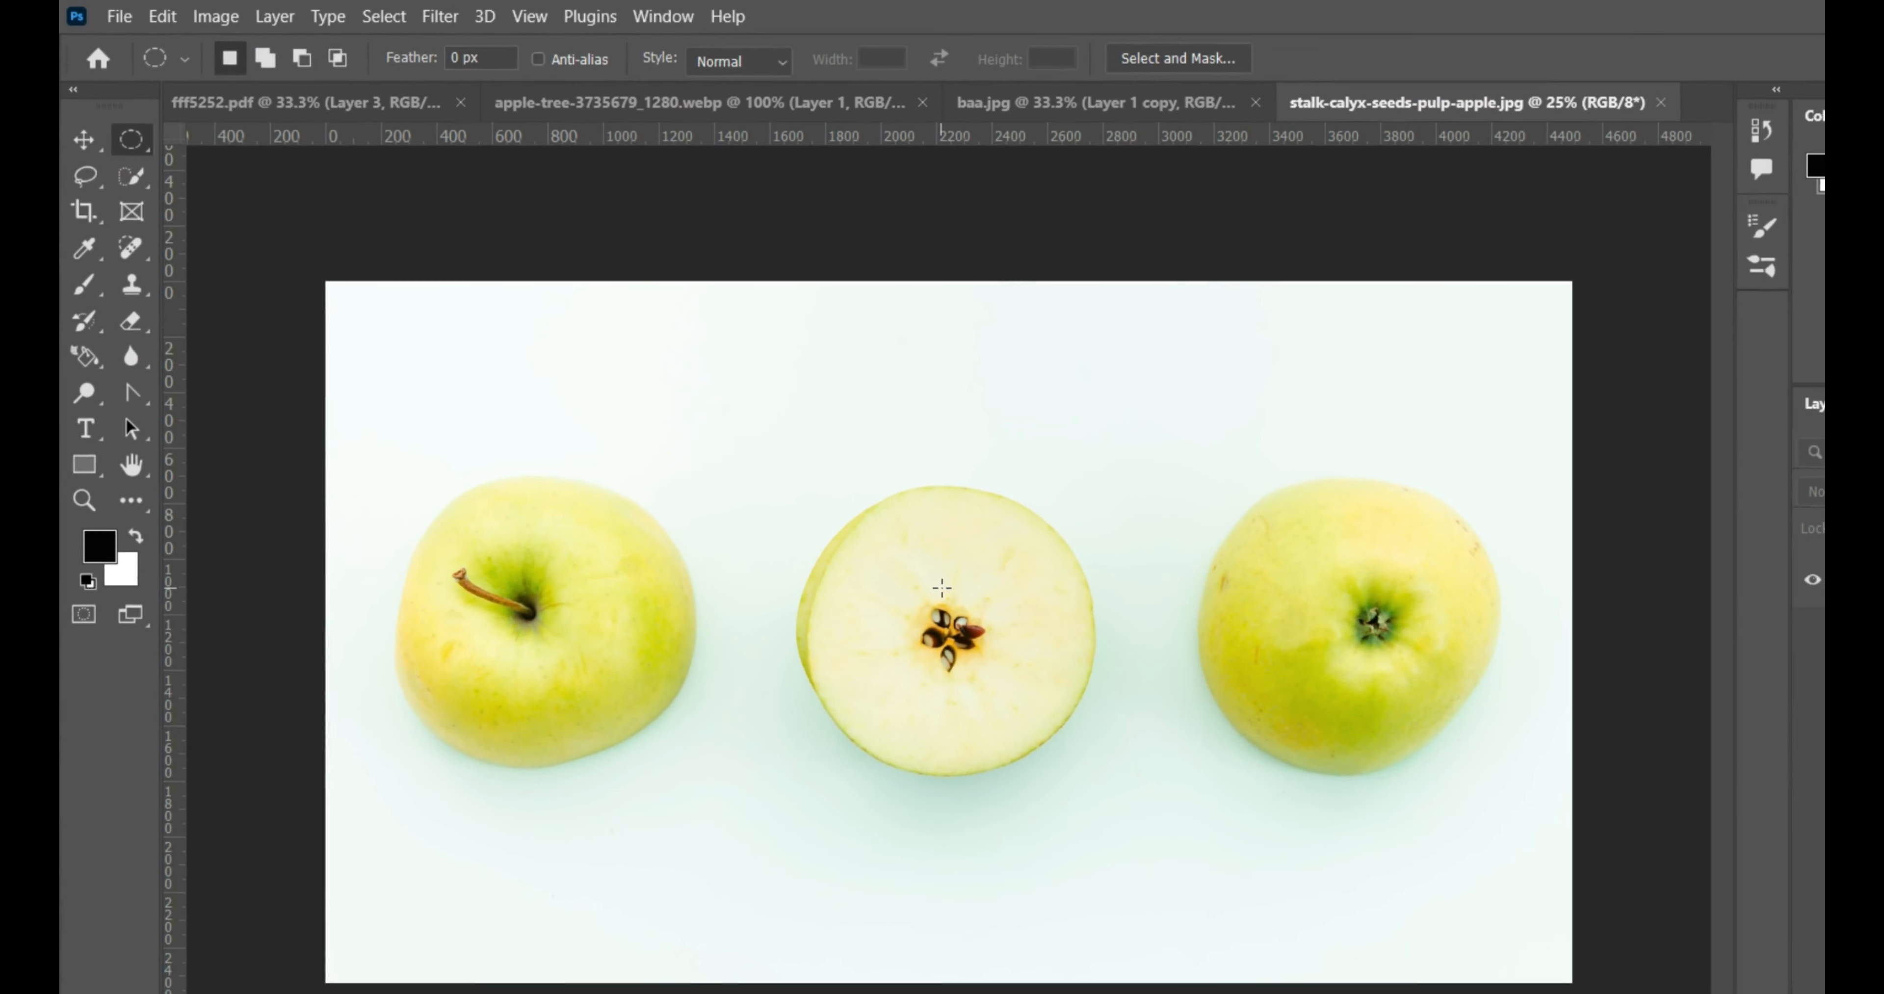
{"action": "left_click_drag", "start_coordinate": [967, 625], "coordinate": [1089, 824]}
{"action": "key", "text": "space"}
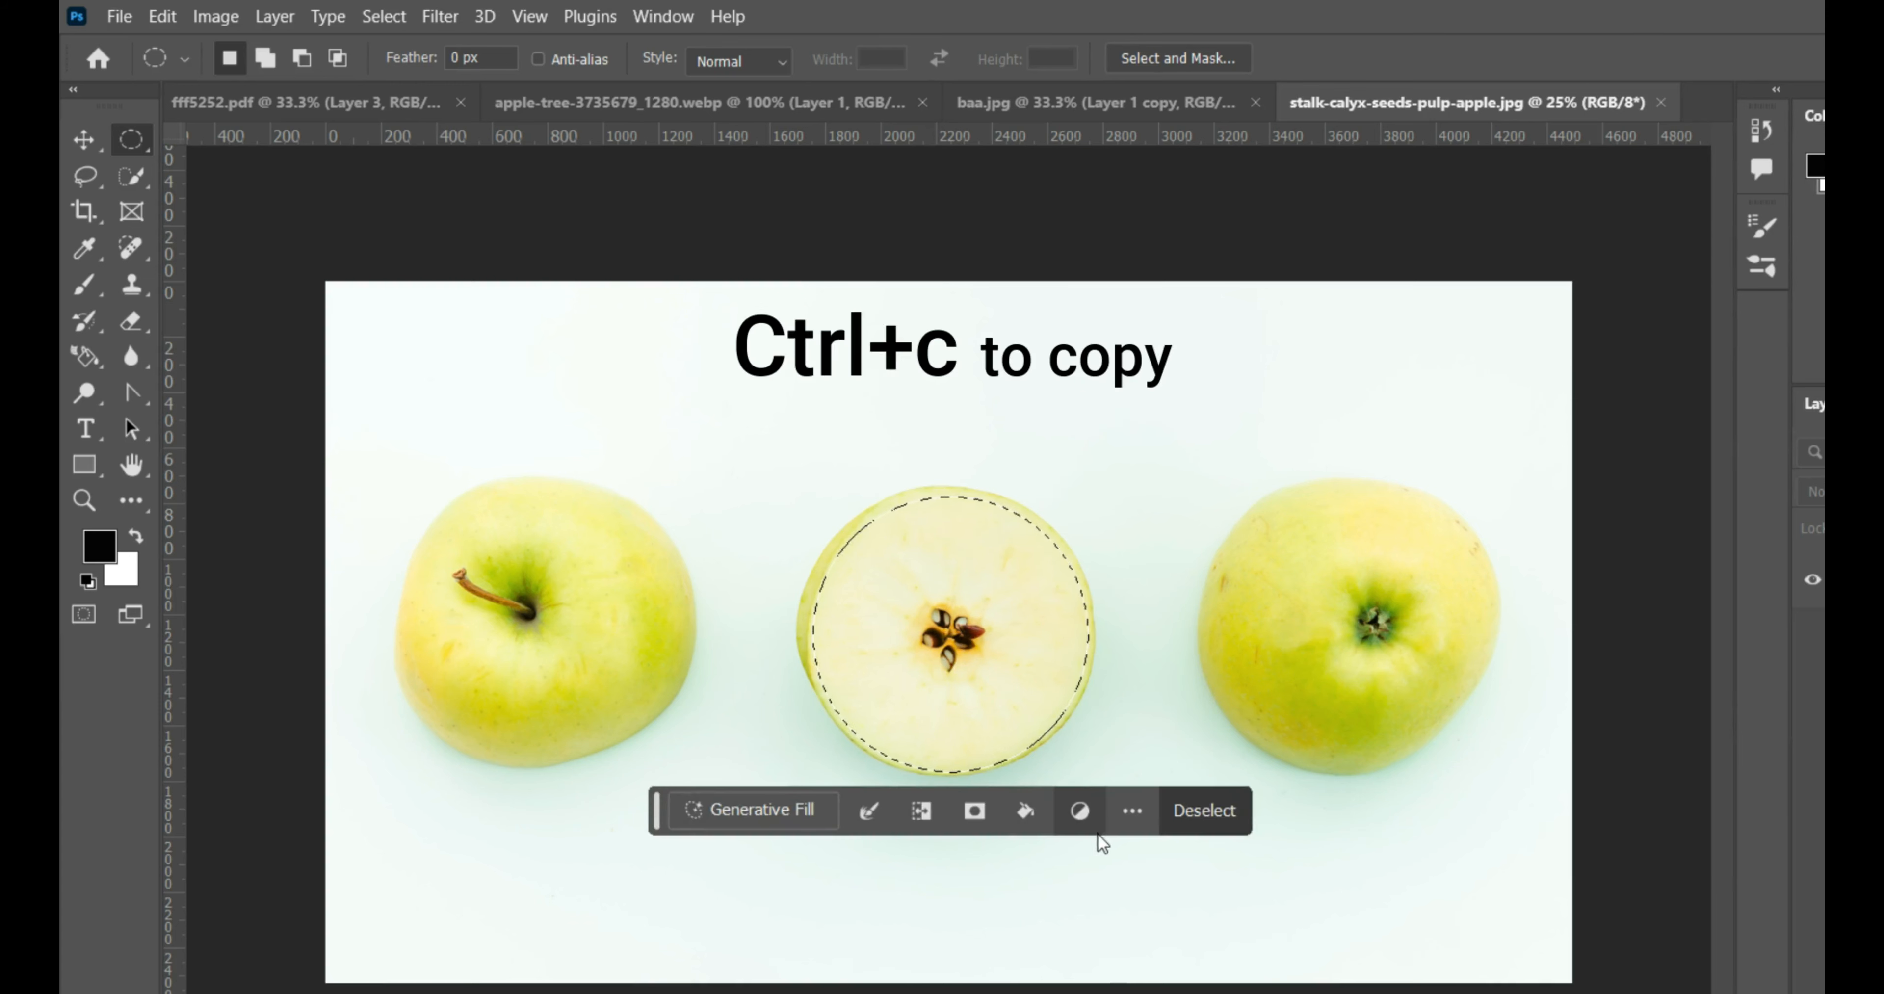
{"action": "left_click", "coordinate": [1088, 103]}
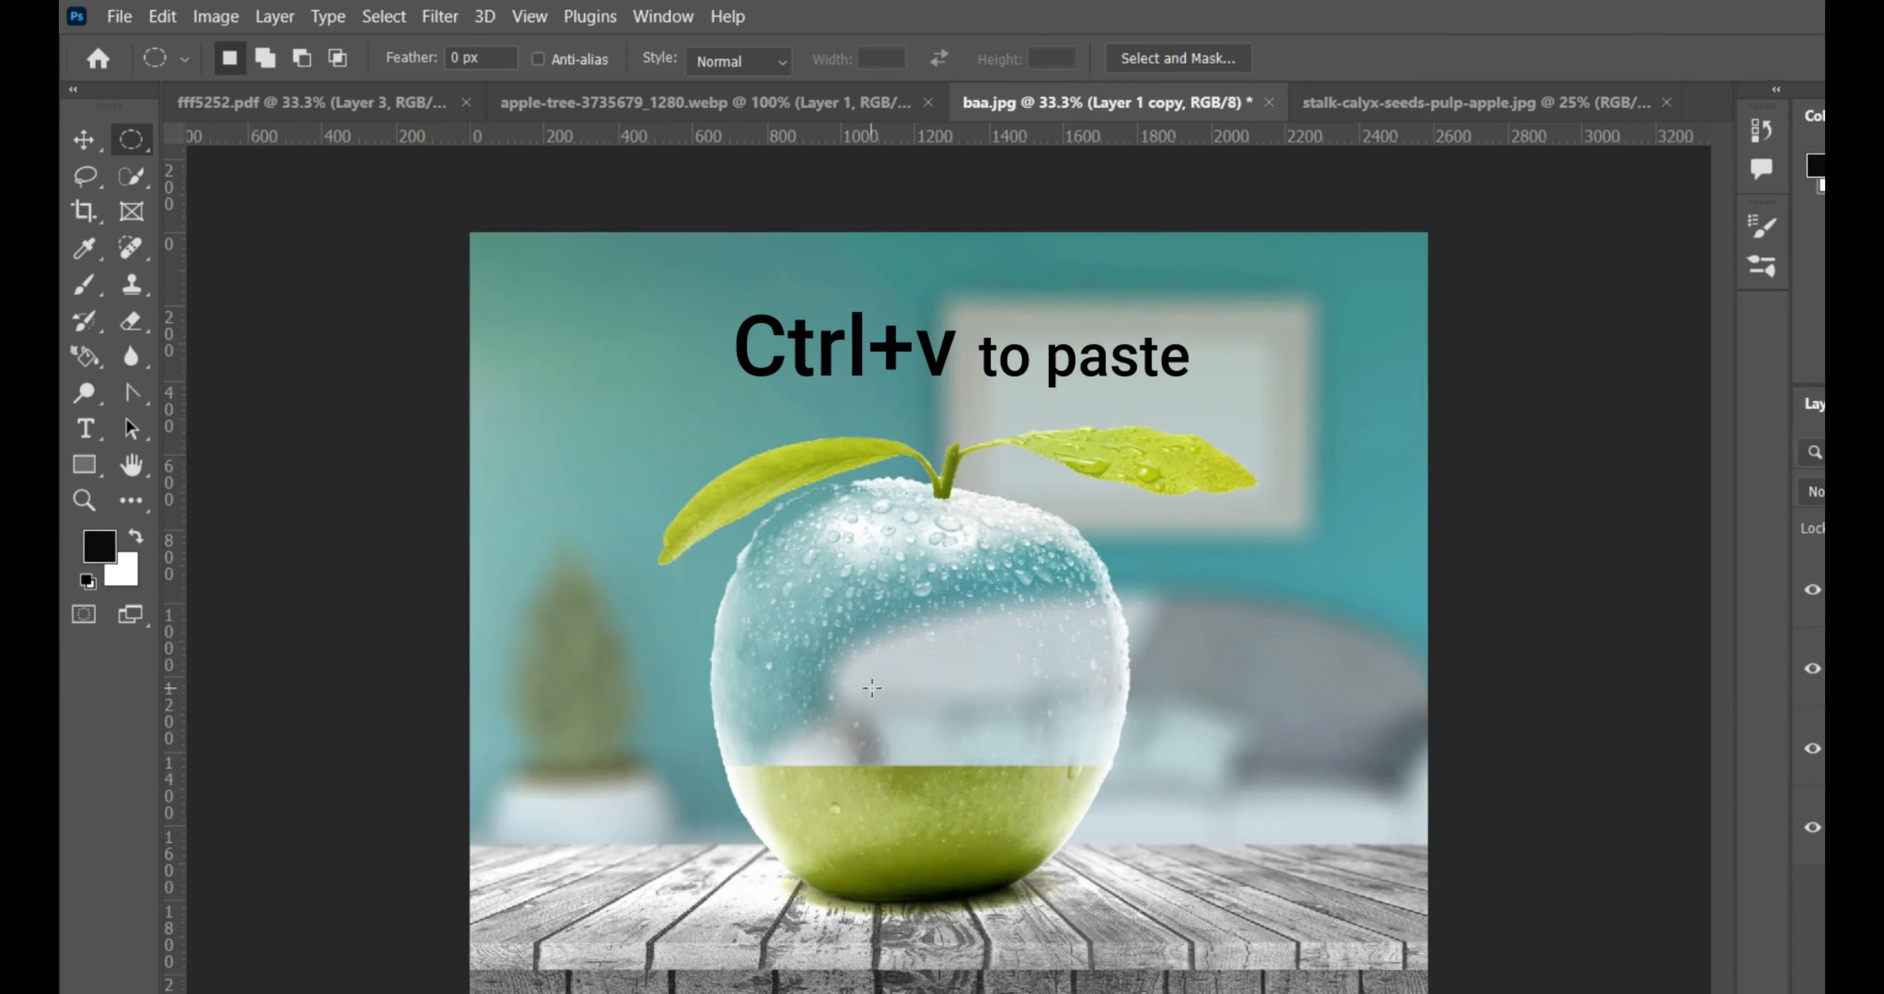
{"action": "key", "text": "ctrl+v"}
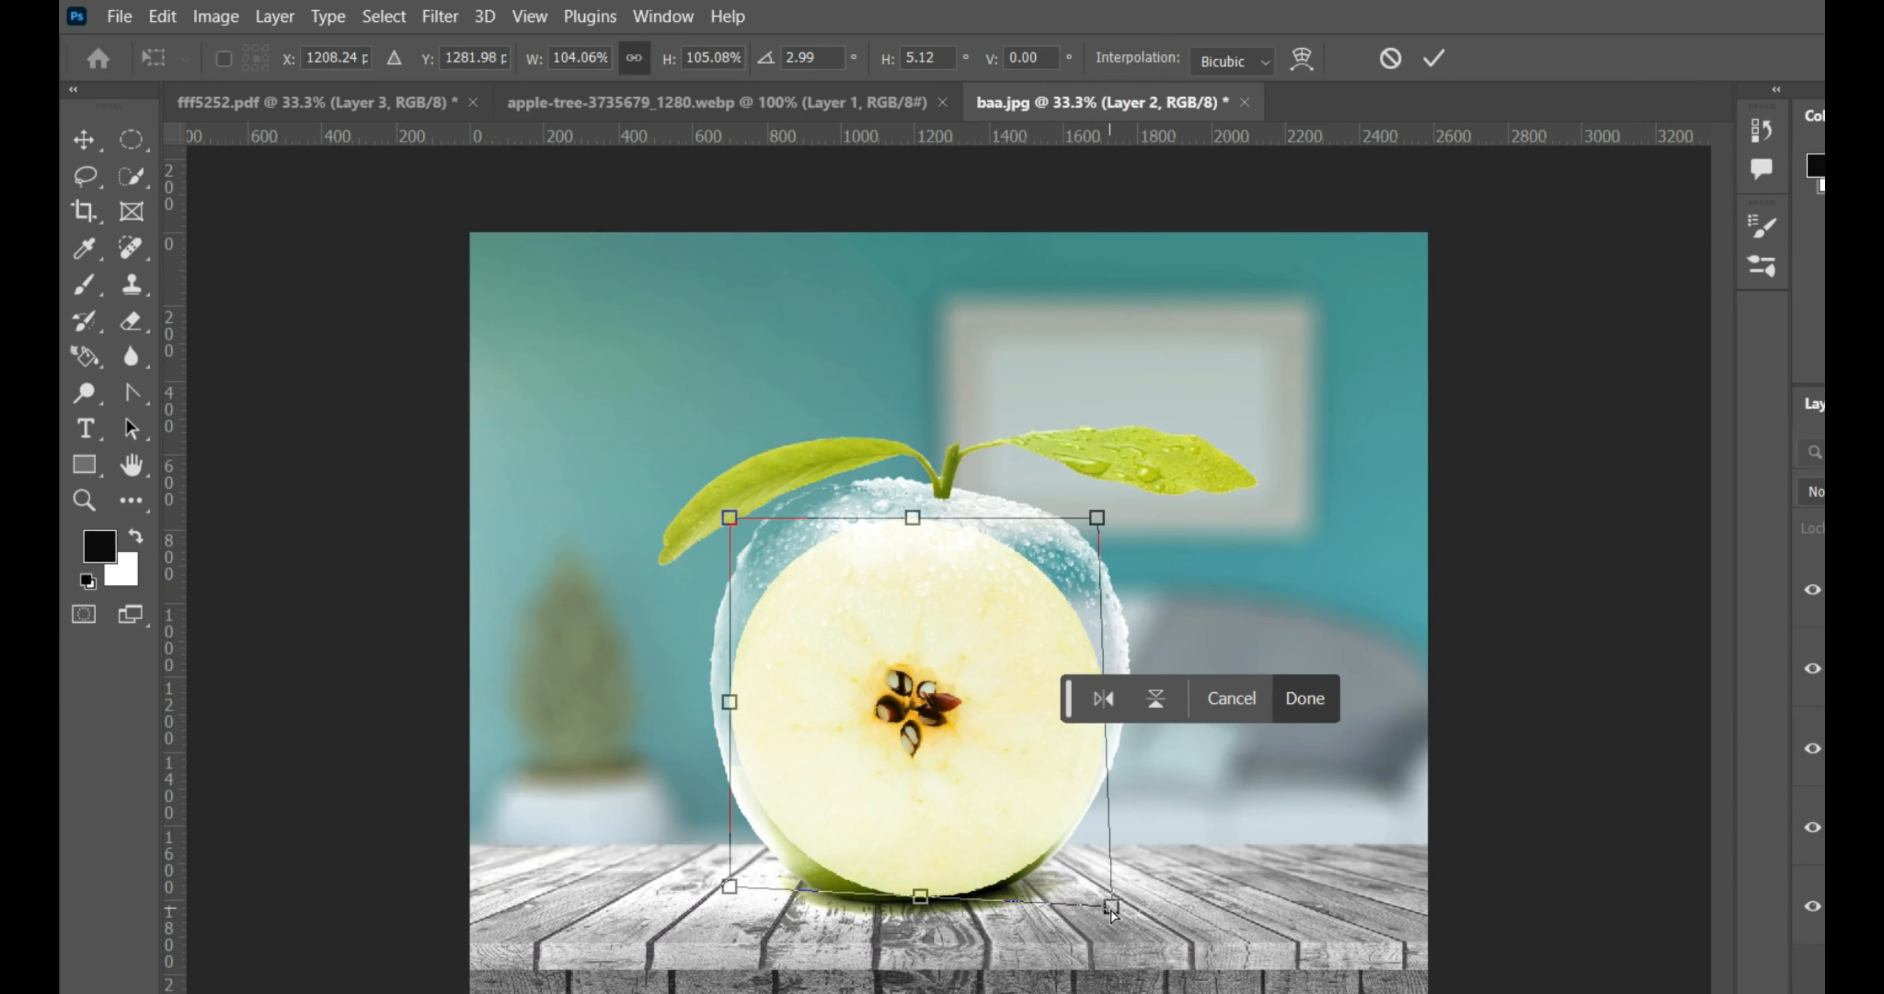
- Transform the pasted slice to about 104% width and 16% height, fitting it over the top edge of the green lower half
{"action": "key", "text": "ctrl+z"}
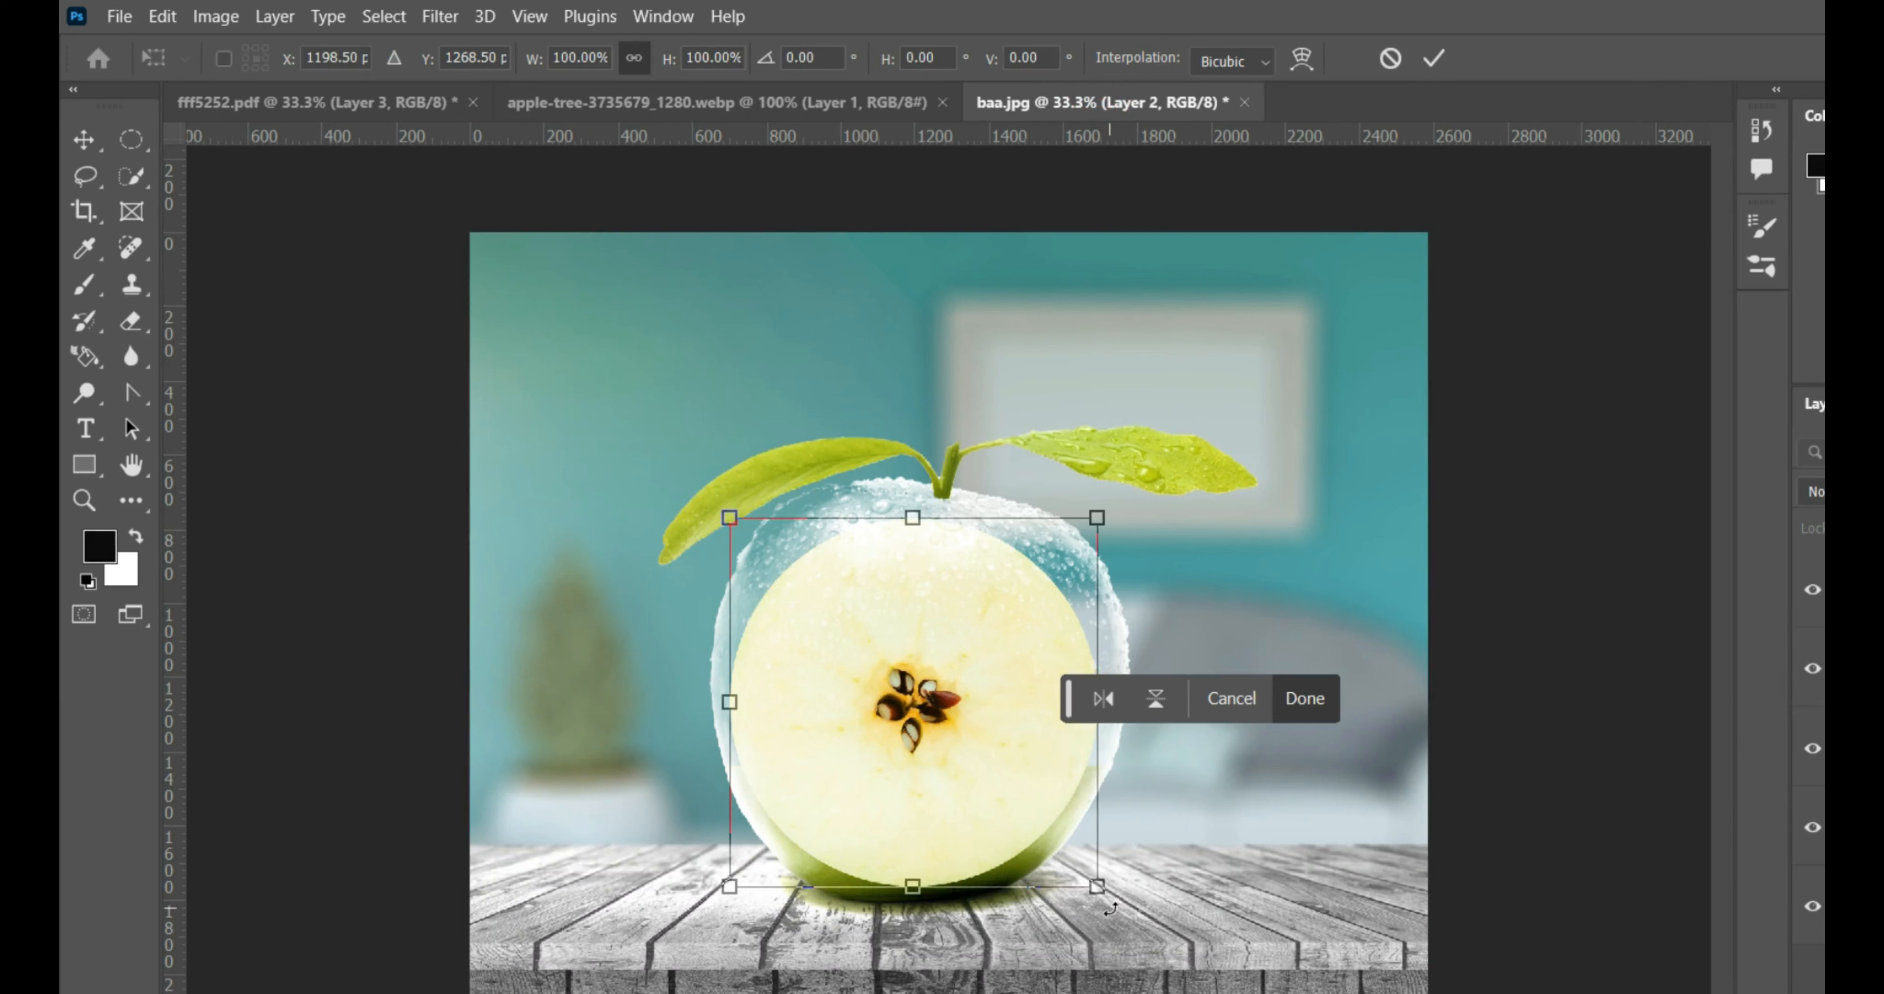
{"action": "left_click_drag", "start_coordinate": [1097, 889], "coordinate": [1130, 905]}
{"action": "left_click_drag", "start_coordinate": [1013, 723], "coordinate": [1002, 745]}
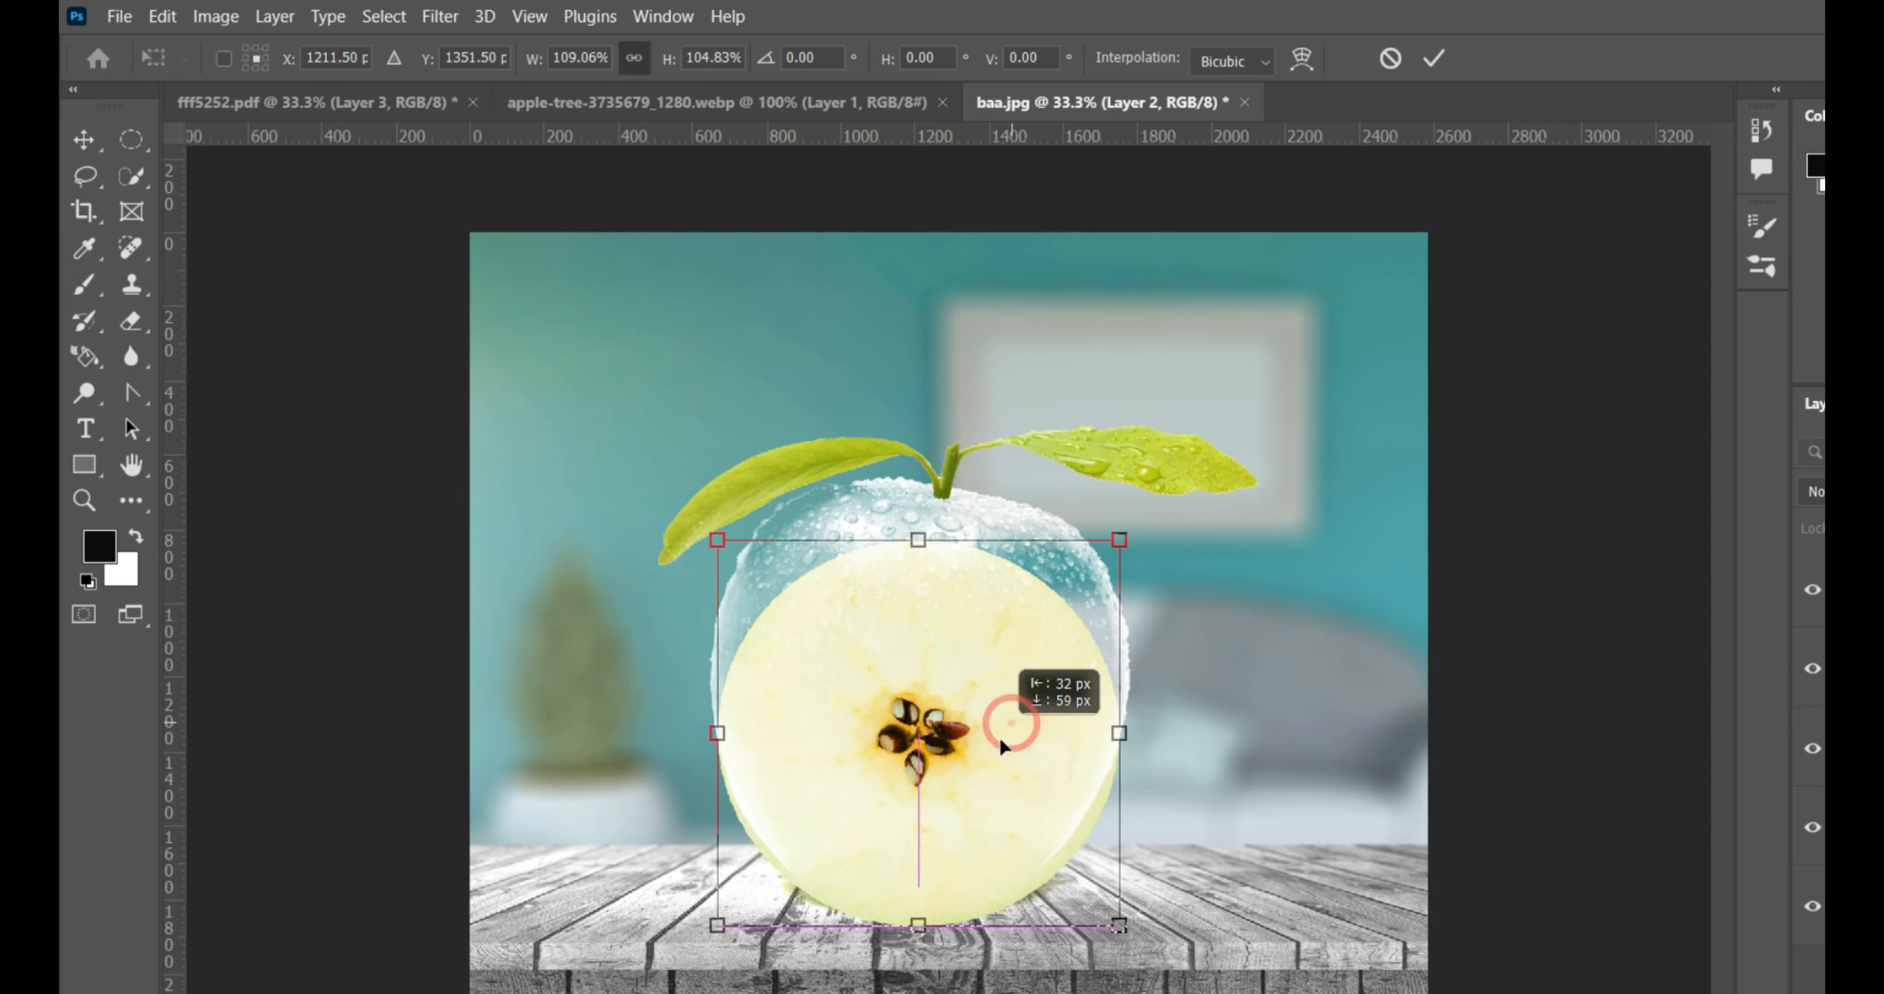
{"action": "left_click_drag", "start_coordinate": [918, 925], "coordinate": [908, 784]}
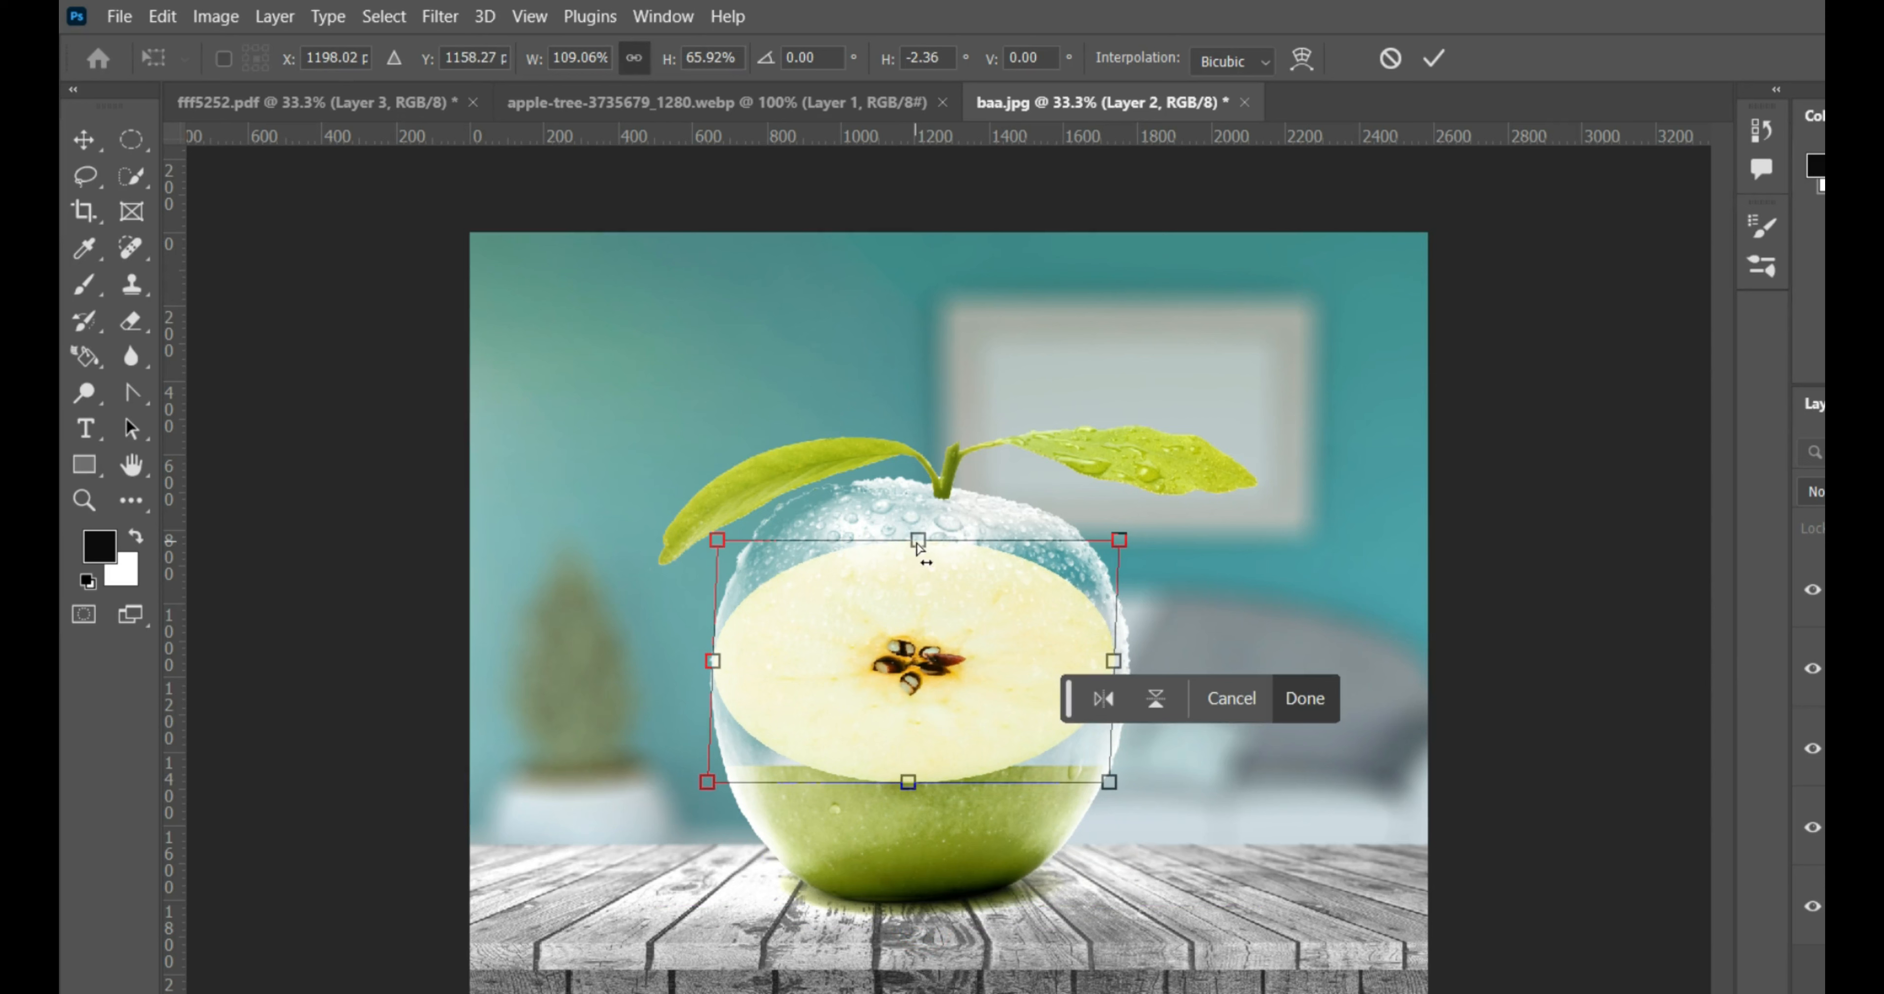
{"action": "left_click_drag", "start_coordinate": [918, 542], "coordinate": [909, 773]}
{"action": "left_click_drag", "start_coordinate": [714, 770], "coordinate": [723, 775]}
{"action": "left_click_drag", "start_coordinate": [920, 722], "coordinate": [917, 744]}
{"action": "mouse_move", "coordinate": [913, 820]}
{"action": "left_mouse_down"}
{"action": "mouse_move", "coordinate": [919, 743]}
{"action": "mouse_move", "coordinate": [917, 799]}
{"action": "left_mouse_up"}
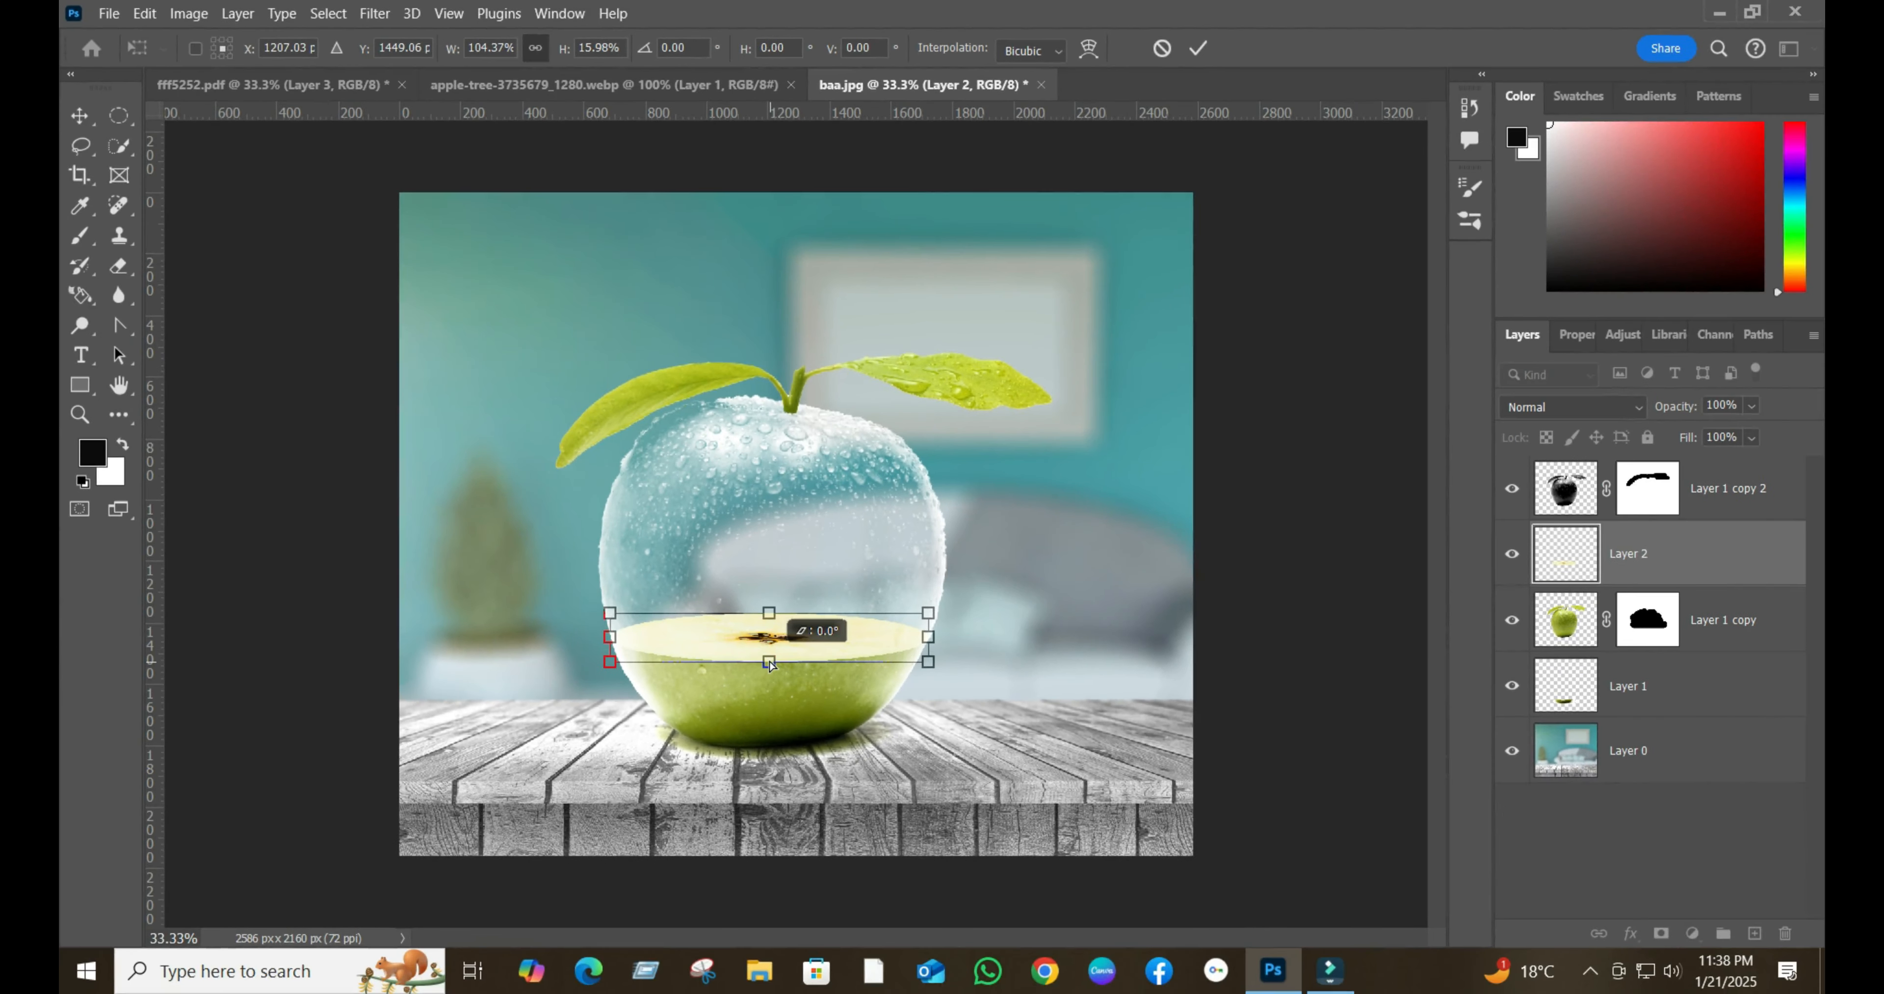
{"action": "left_click_drag", "start_coordinate": [769, 664], "coordinate": [774, 662]}
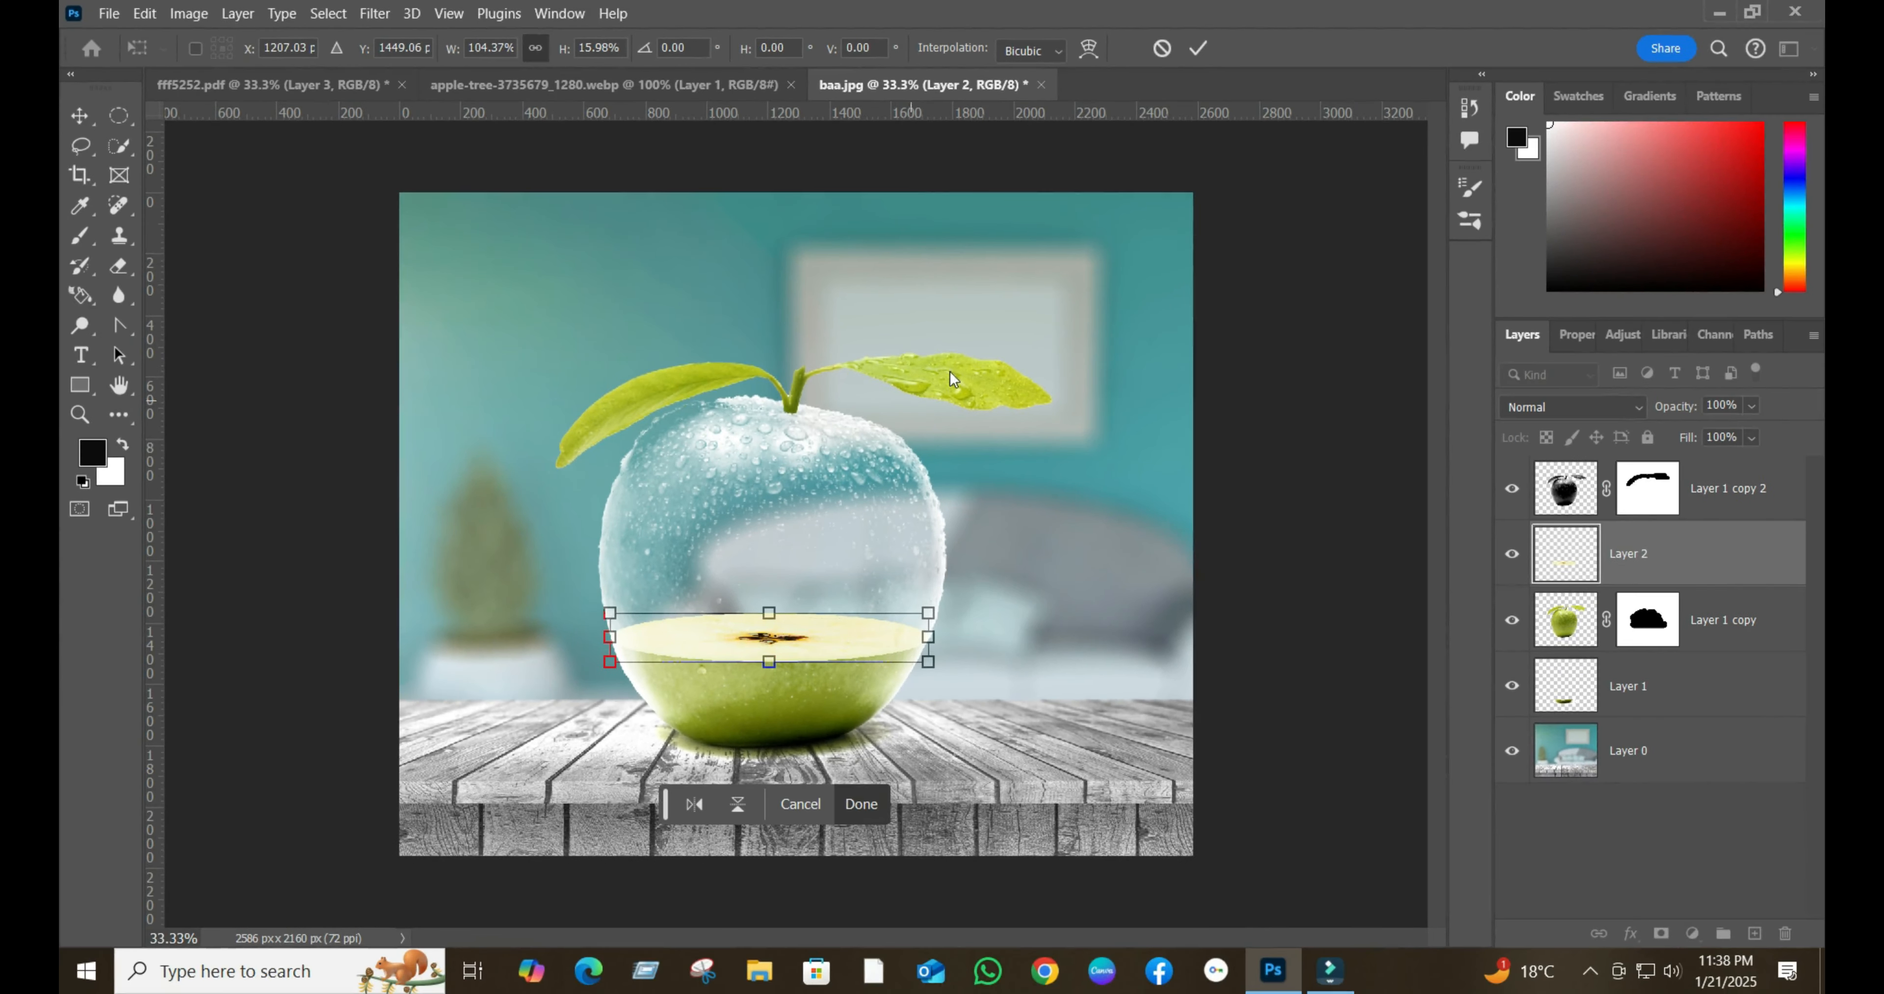
{"action": "left_click", "coordinate": [1197, 49]}
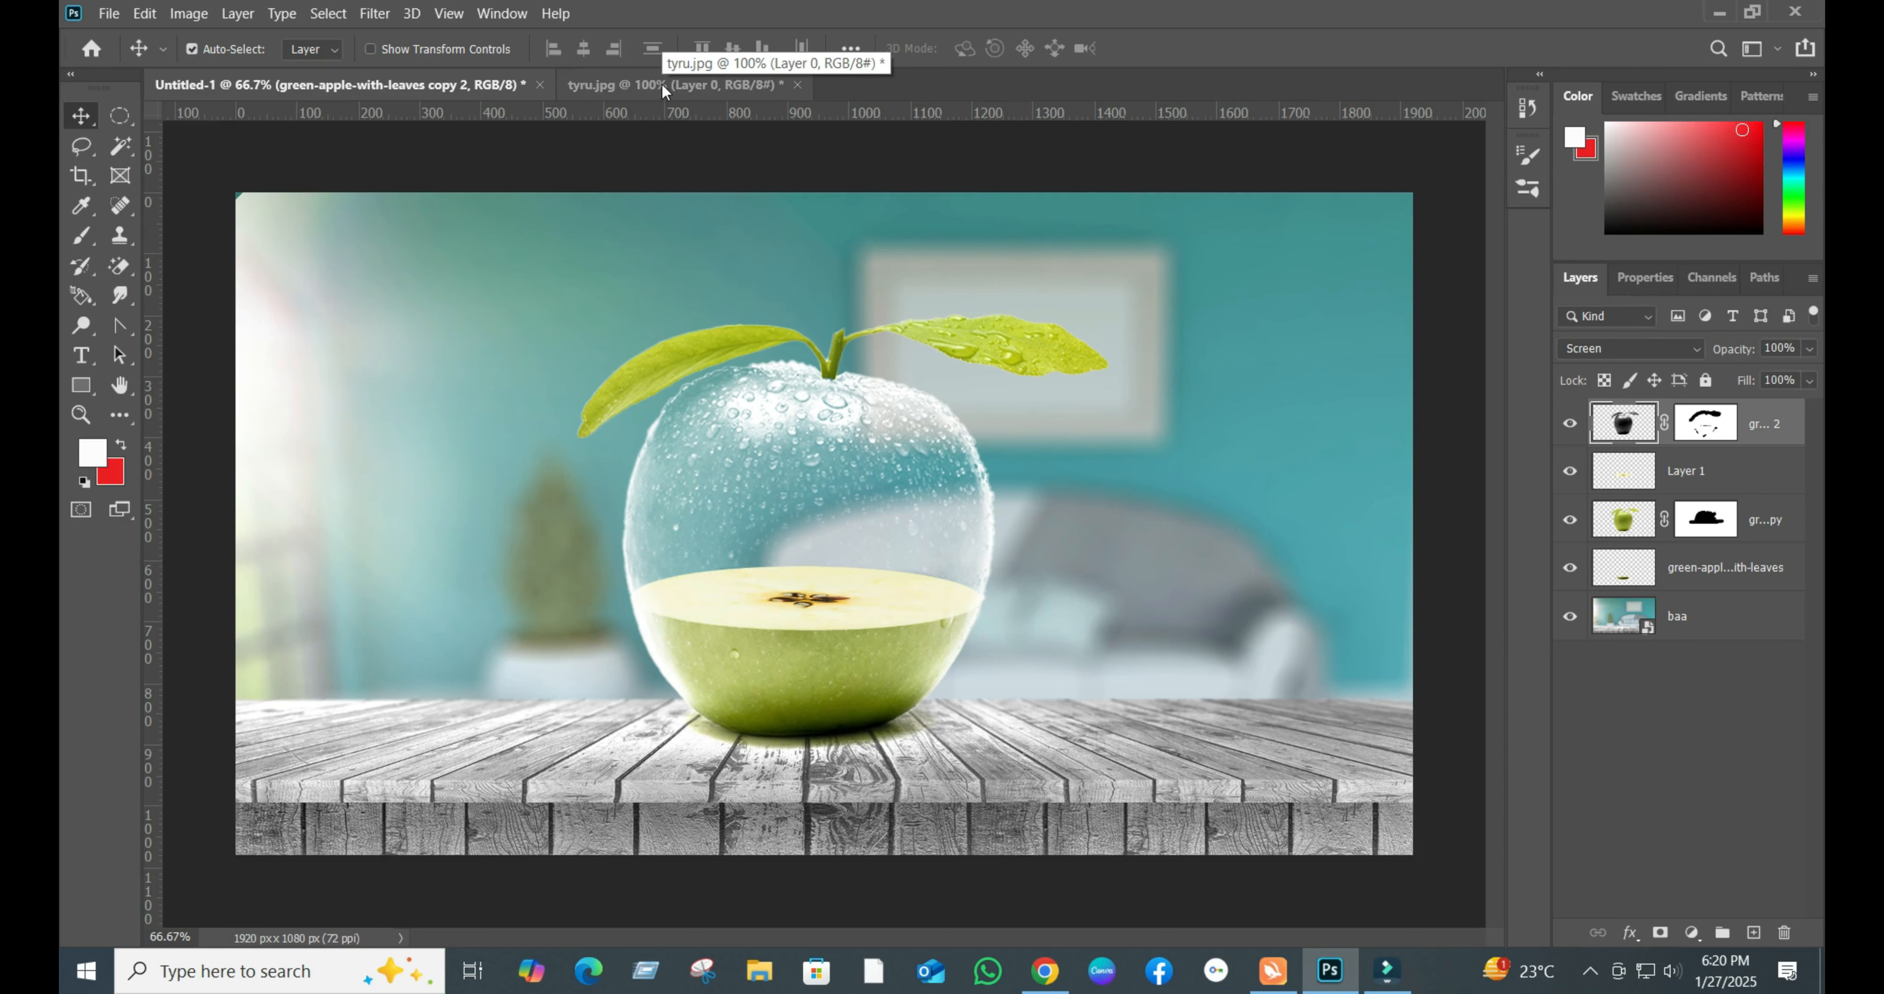
- Bring the apple tree from tyru.jpg into Untitled-1 and stand it on the slice's core inside the glass apple
{"action": "left_click", "coordinate": [661, 85]}
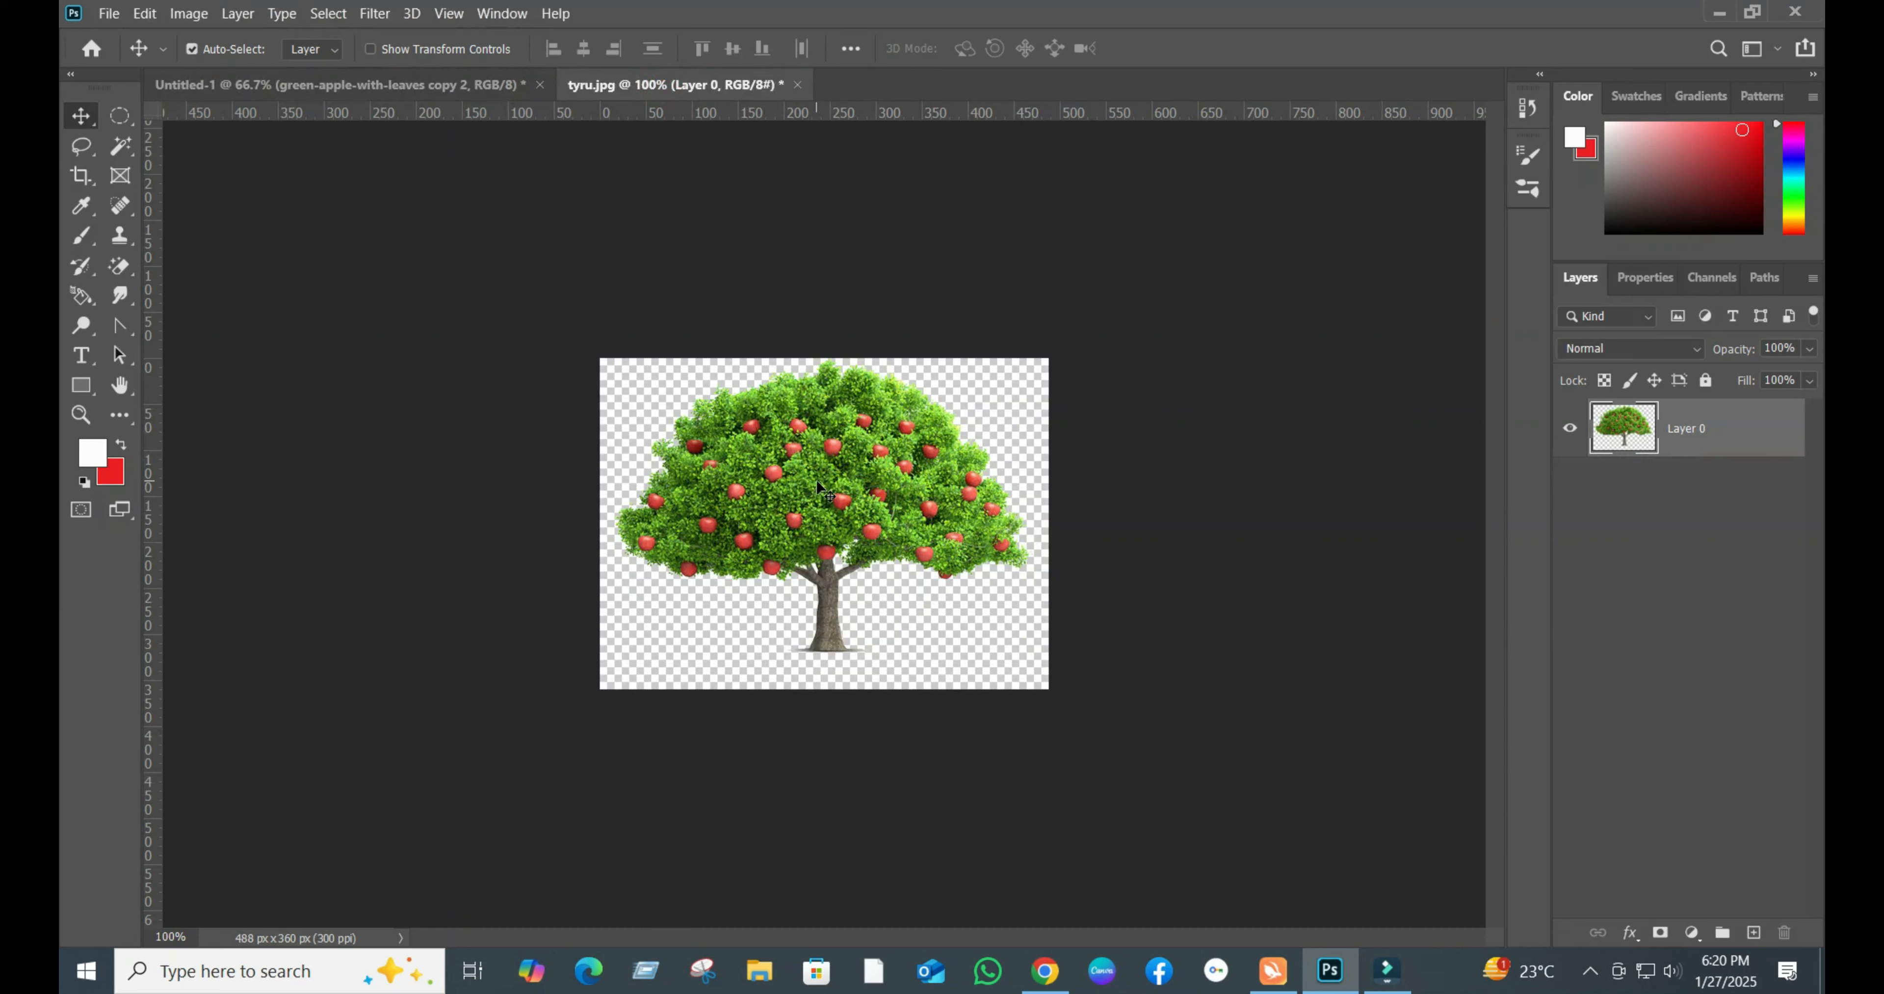
{"action": "left_click_drag", "start_coordinate": [819, 488], "coordinate": [835, 441]}
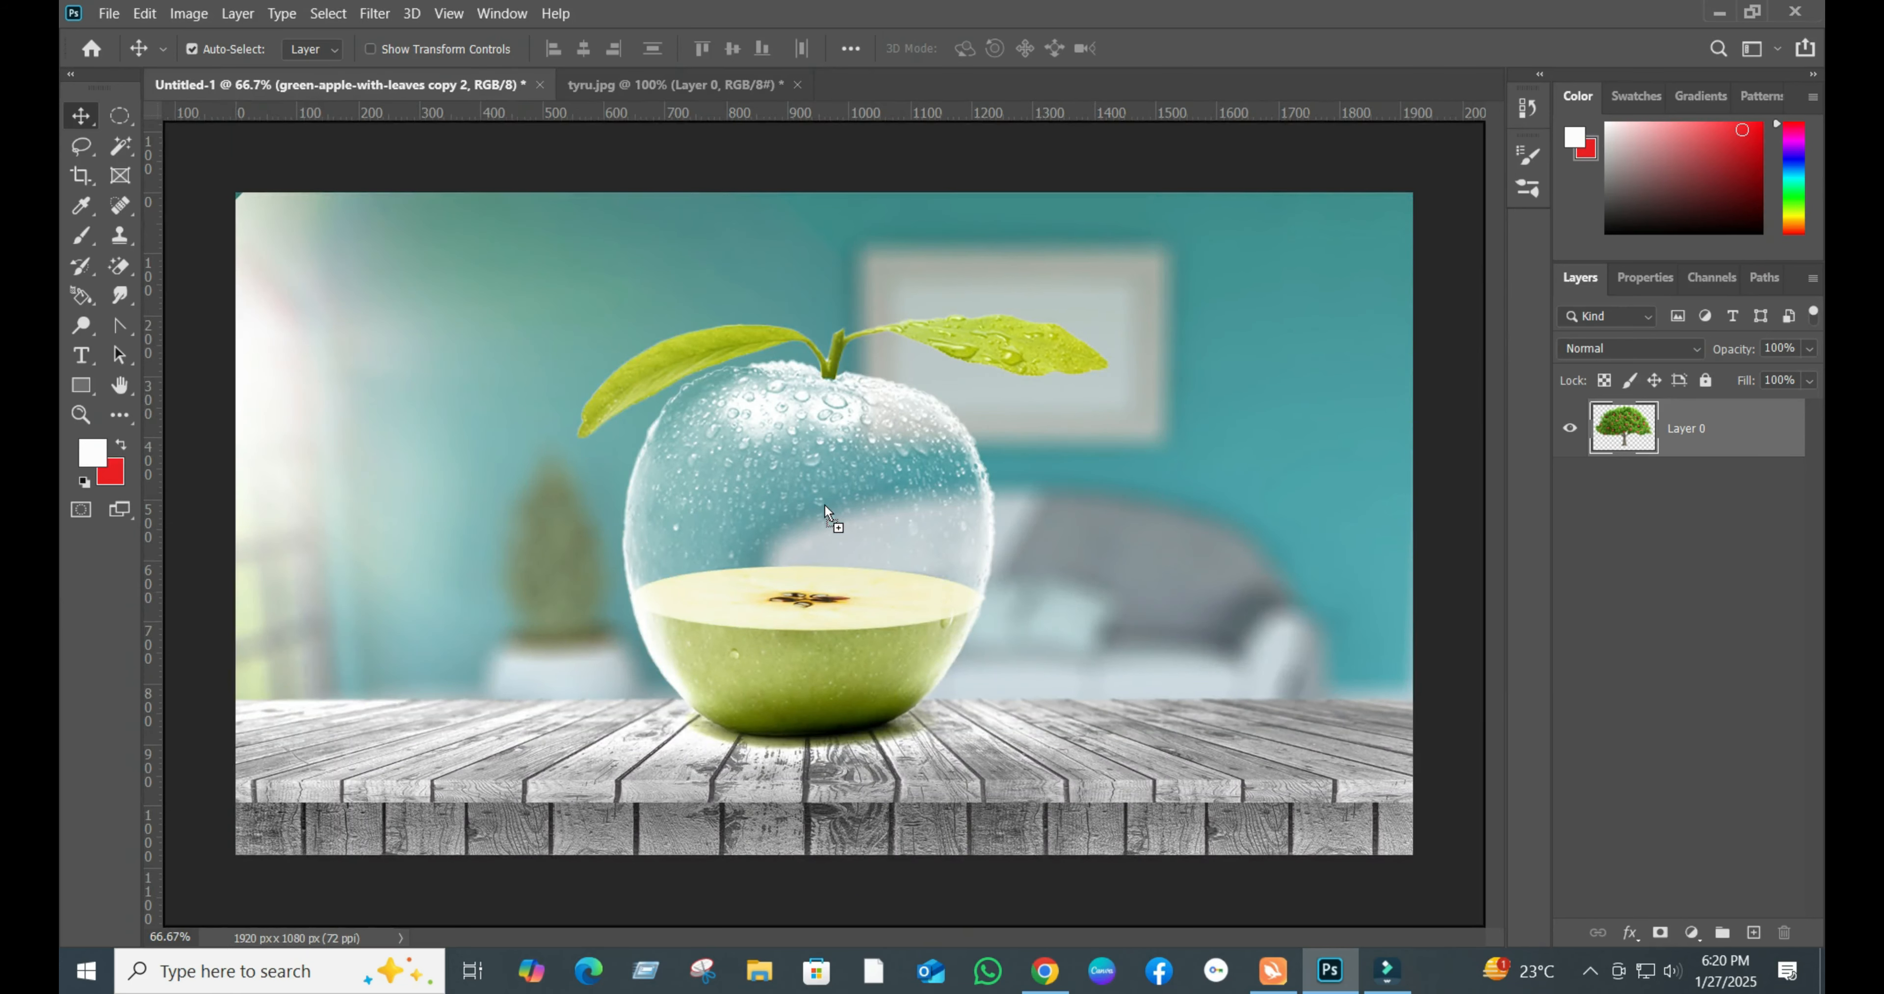
{"action": "mouse_move", "coordinate": [825, 512]}
{"action": "left_mouse_down"}
{"action": "mouse_move", "coordinate": [784, 499]}
{"action": "mouse_move", "coordinate": [806, 489]}
{"action": "left_mouse_up"}
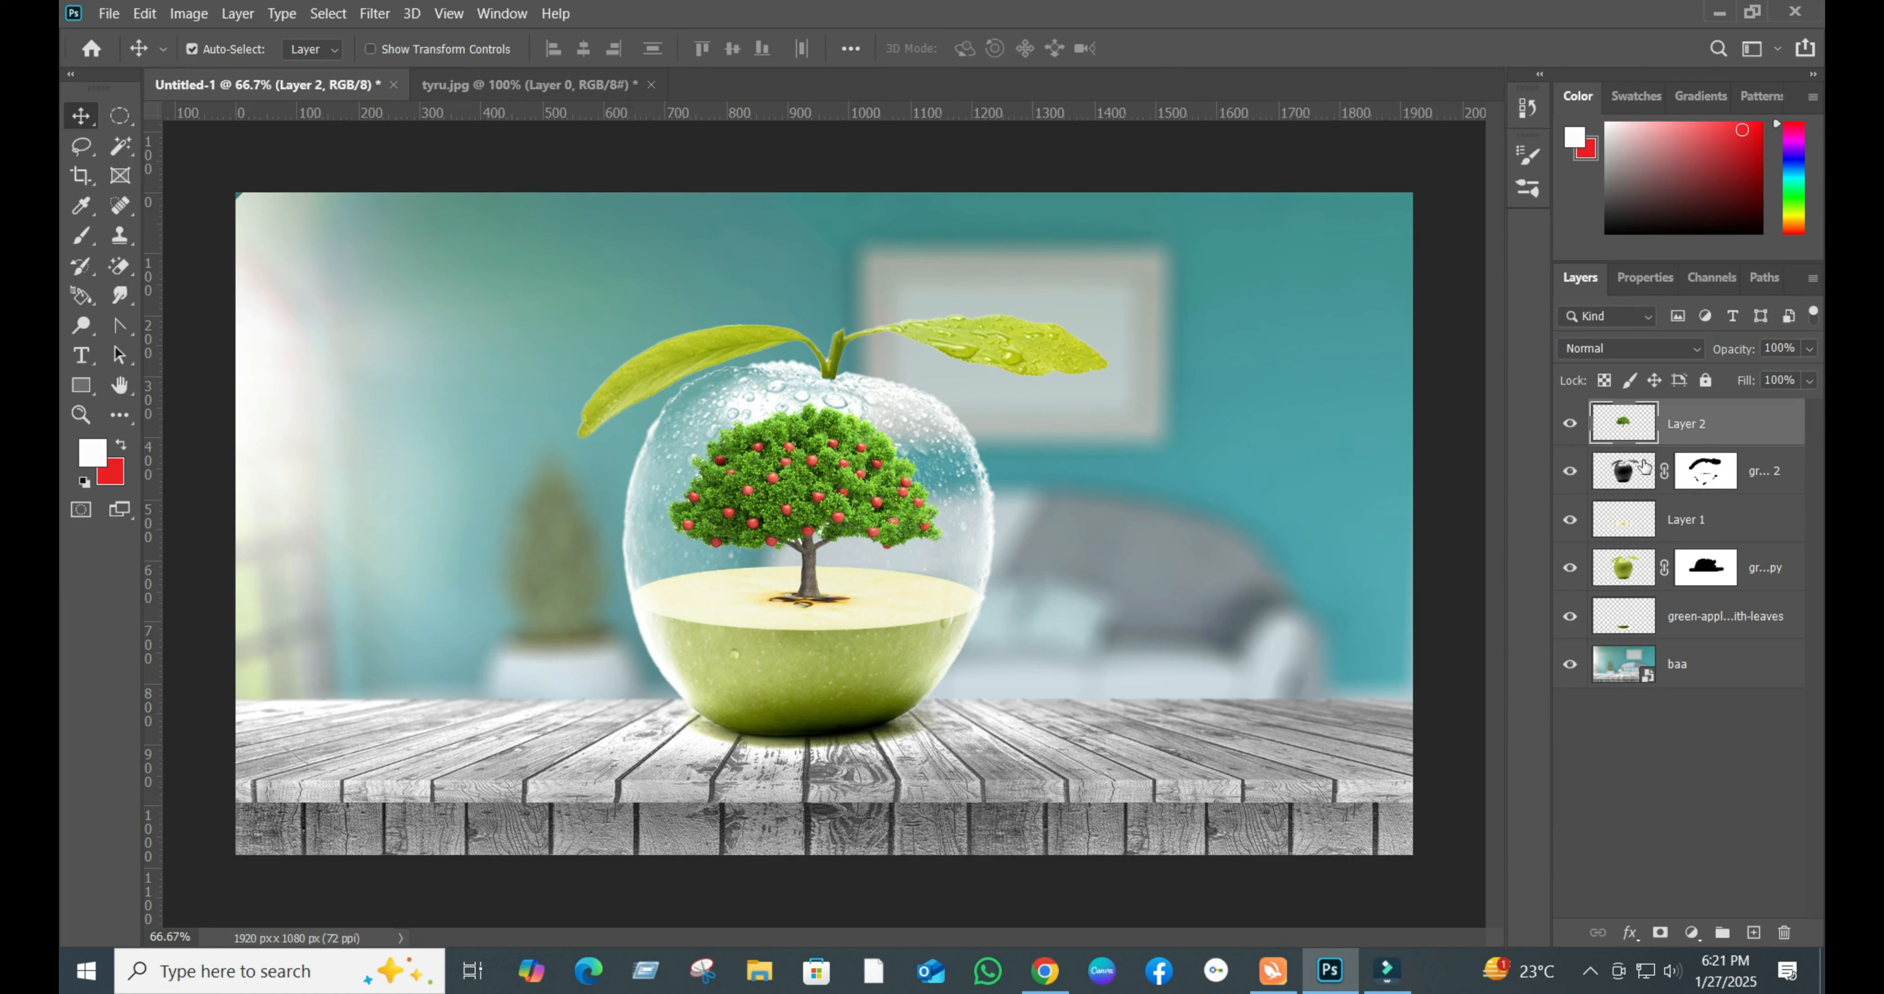
- Brush black on the mask of green-apple-with-leaves copy 2 to remove the pale haze over the green lower half
{"action": "left_click", "coordinate": [1570, 471]}
{"action": "left_click", "coordinate": [1570, 471]}
{"action": "left_click", "coordinate": [1731, 479]}
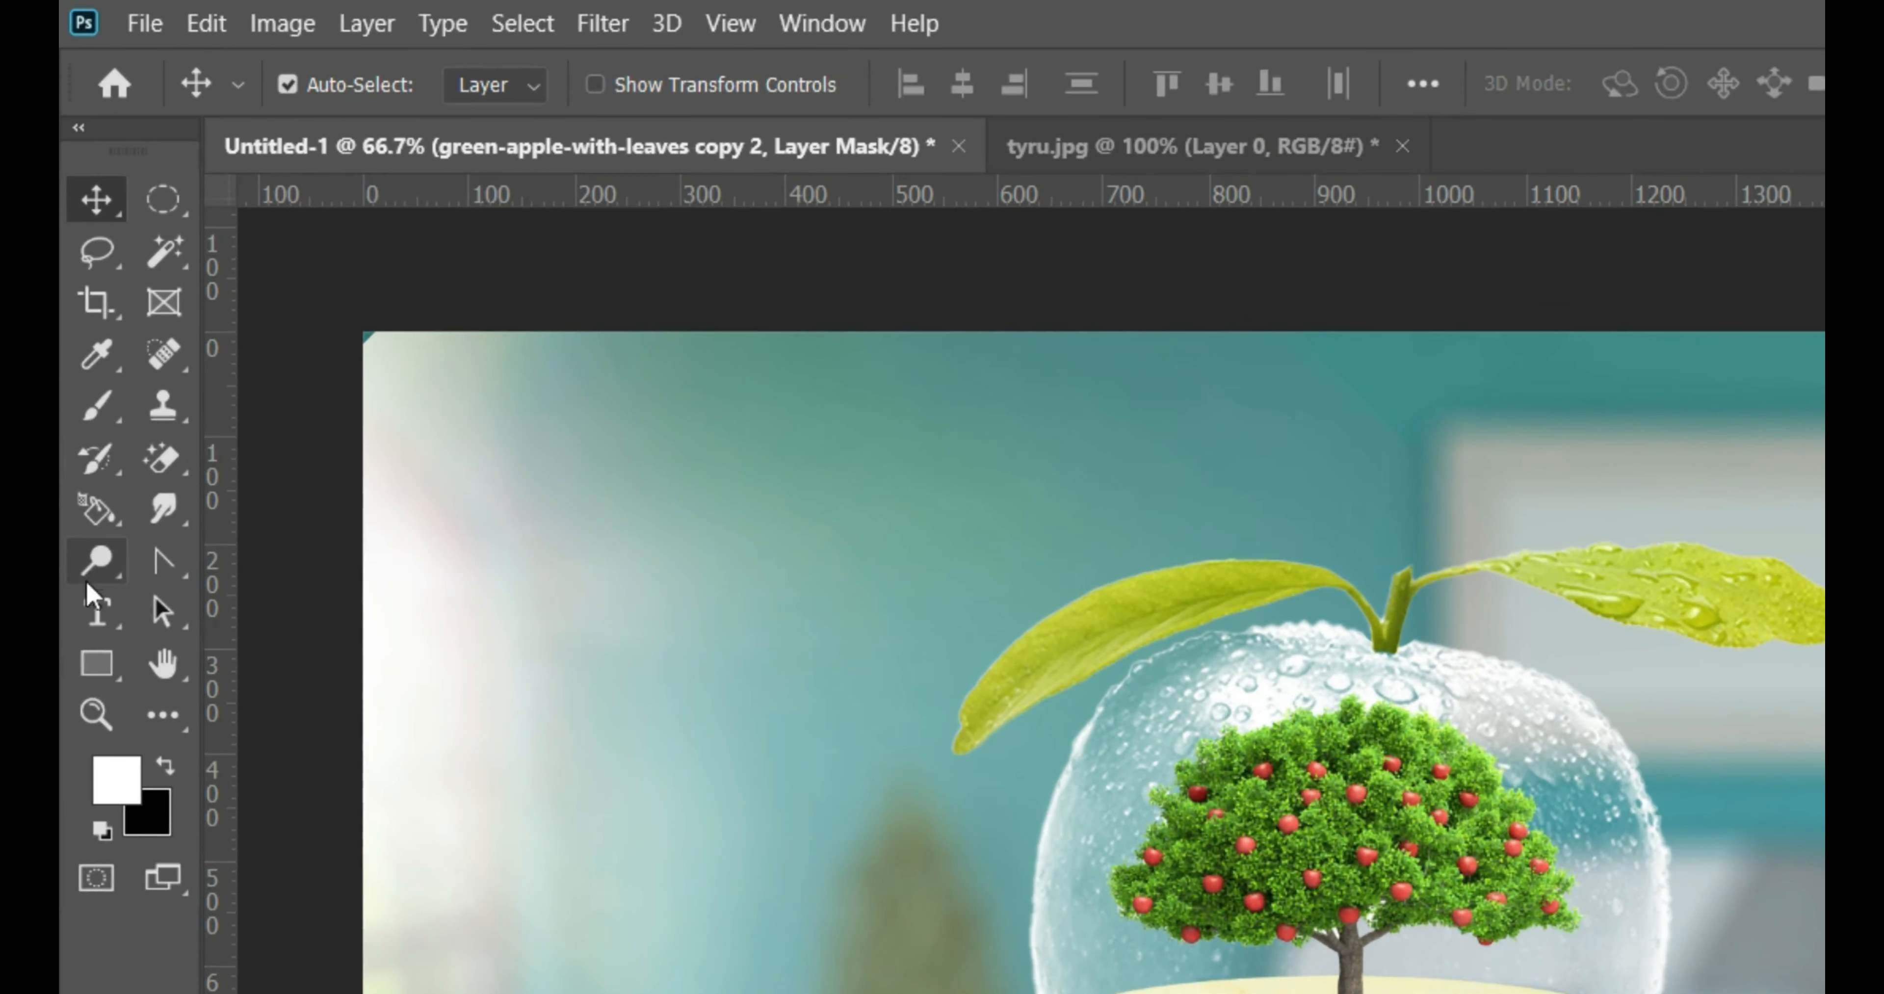
{"action": "left_click", "coordinate": [97, 408]}
{"action": "left_click", "coordinate": [167, 766]}
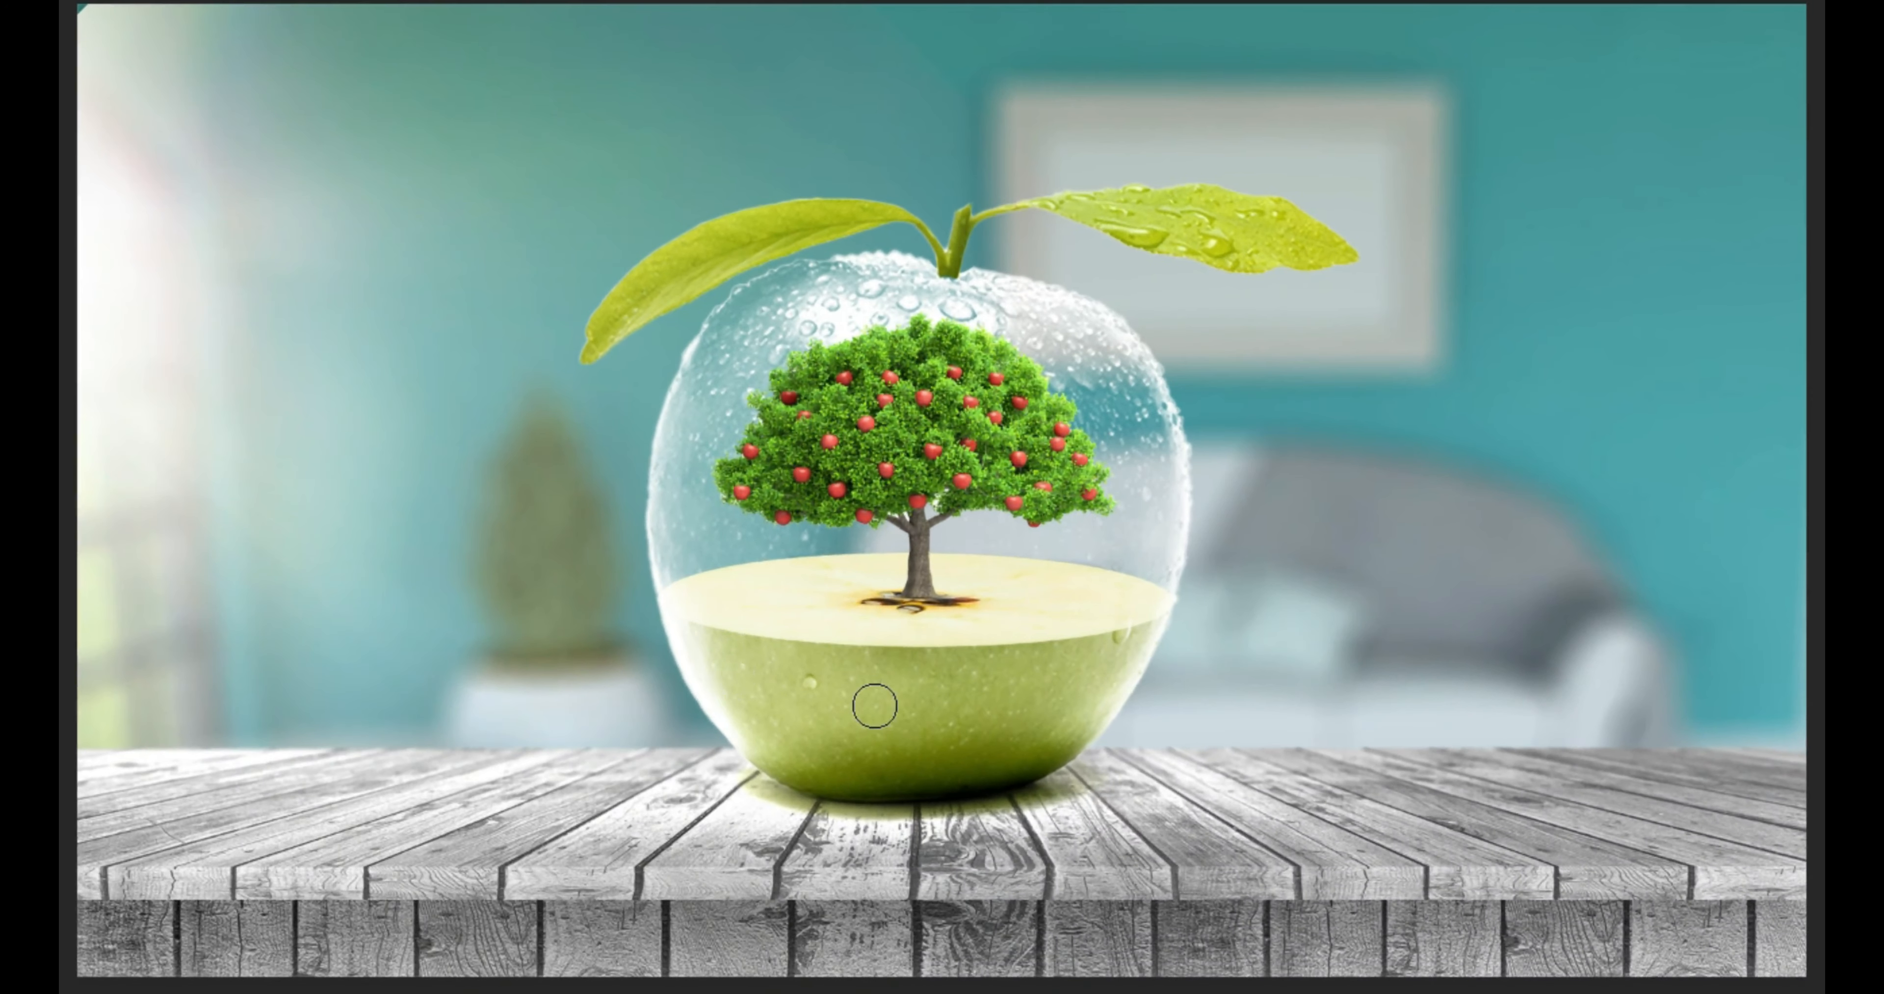
{"action": "left_click_drag", "start_coordinate": [997, 964], "coordinate": [1119, 973]}
{"action": "mouse_move", "coordinate": [867, 689]}
{"action": "left_mouse_down"}
{"action": "mouse_move", "coordinate": [855, 648]}
{"action": "mouse_move", "coordinate": [893, 645]}
{"action": "mouse_move", "coordinate": [910, 610]}
{"action": "mouse_move", "coordinate": [989, 711]}
{"action": "left_mouse_up"}
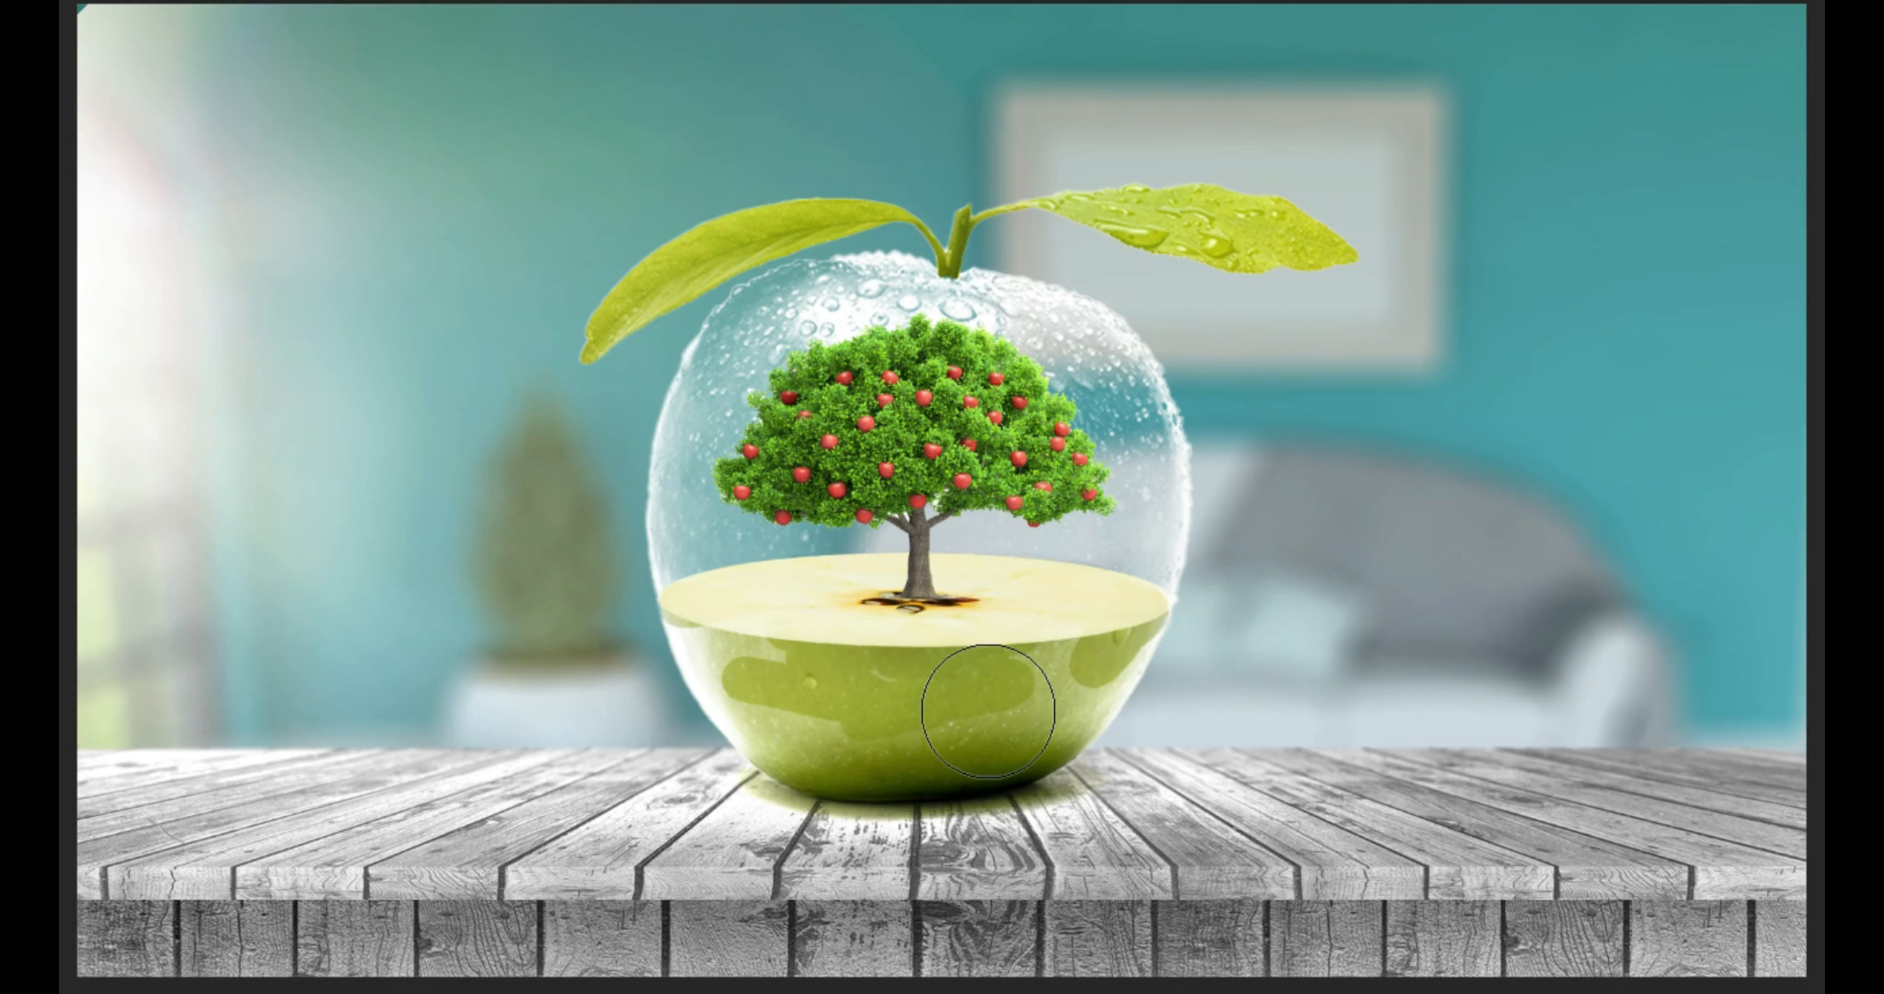
{"action": "mouse_move", "coordinate": [988, 711]}
{"action": "left_mouse_down"}
{"action": "mouse_move", "coordinate": [833, 700]}
{"action": "mouse_move", "coordinate": [697, 645]}
{"action": "mouse_move", "coordinate": [686, 661]}
{"action": "mouse_move", "coordinate": [833, 684]}
{"action": "left_mouse_up"}
{"action": "key", "text": "v"}
{"action": "key", "text": "b"}
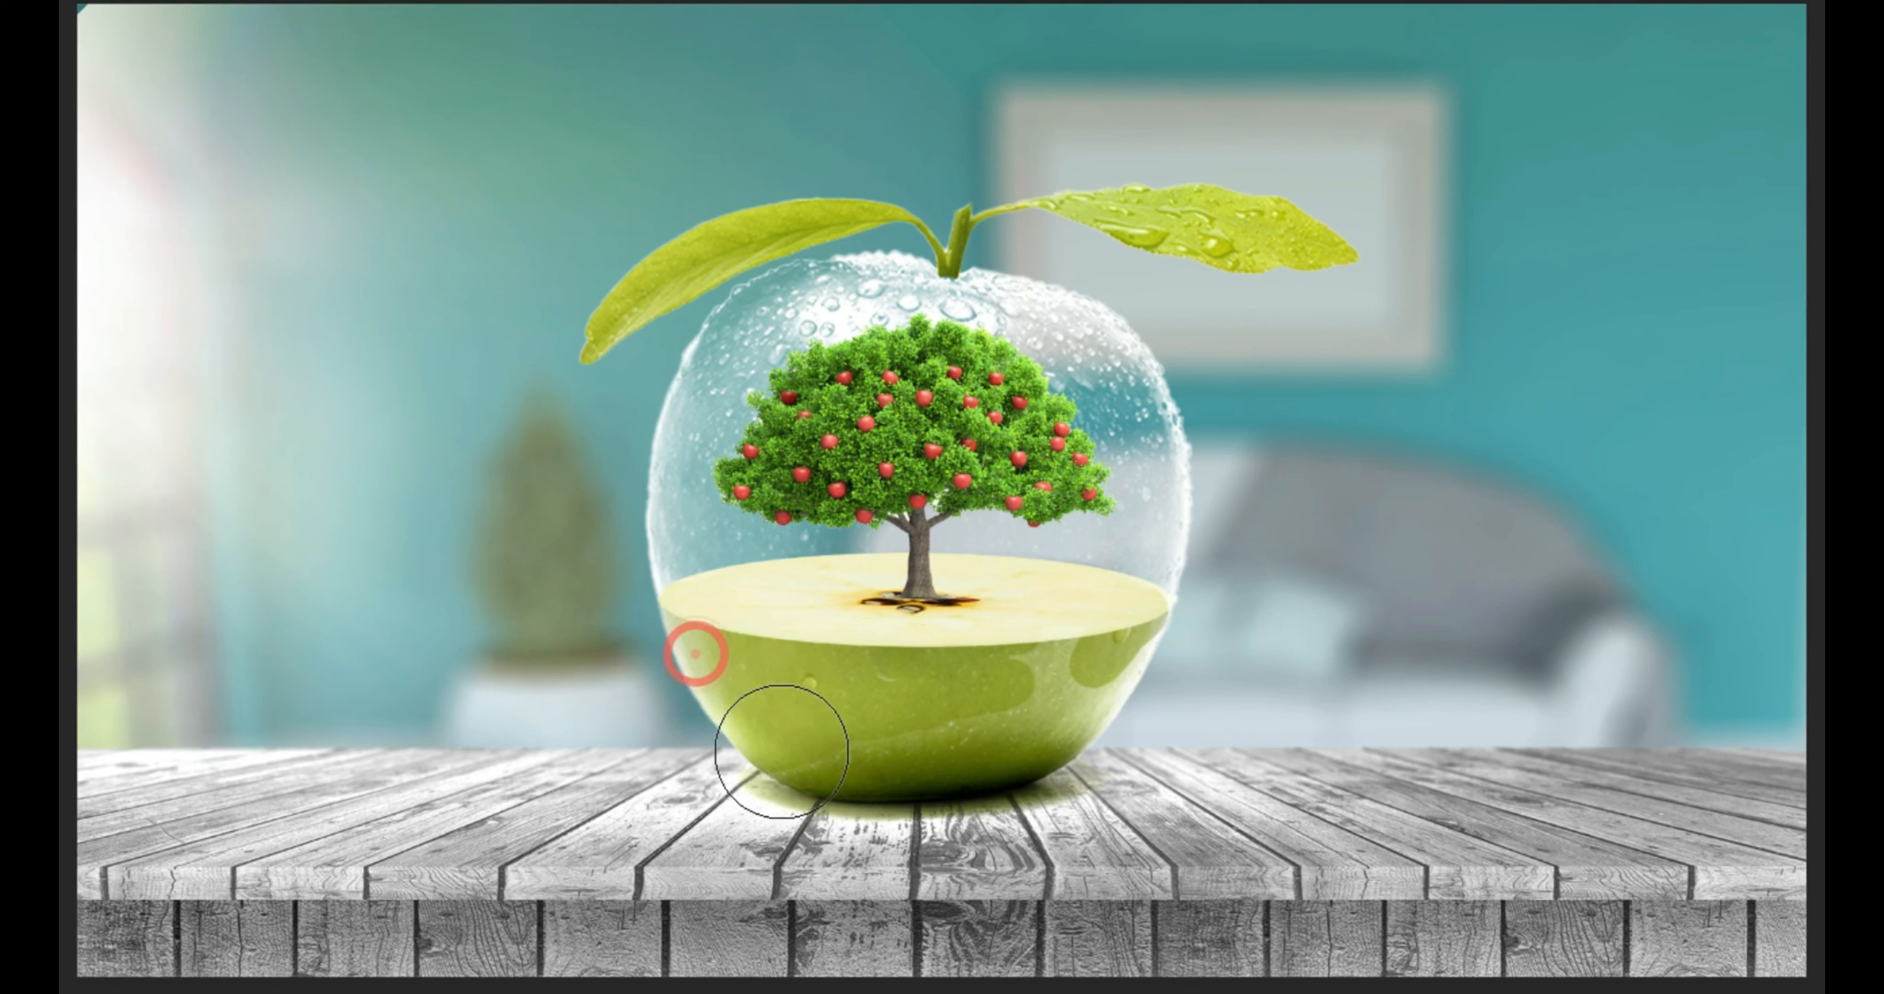